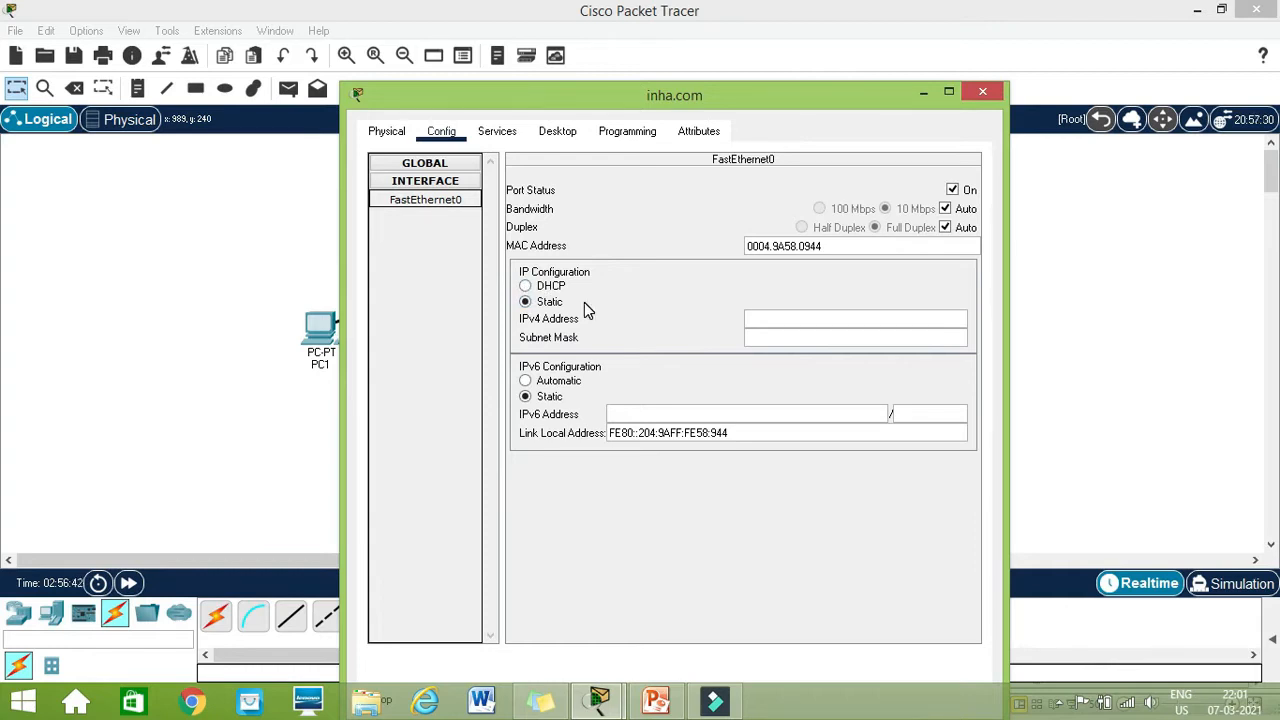
Step: Switch to PowerPoint and place the addressing table slide beside the Packet Tracer topology for reference
click(792, 320)
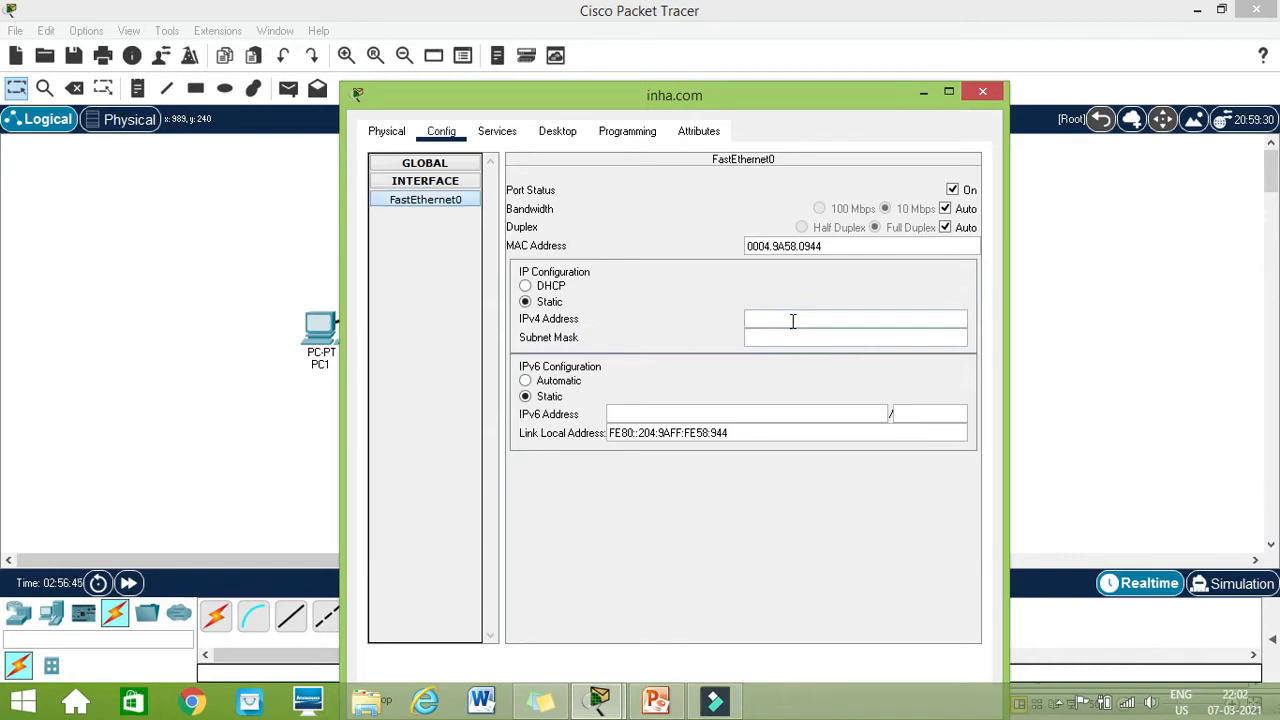
click(658, 701)
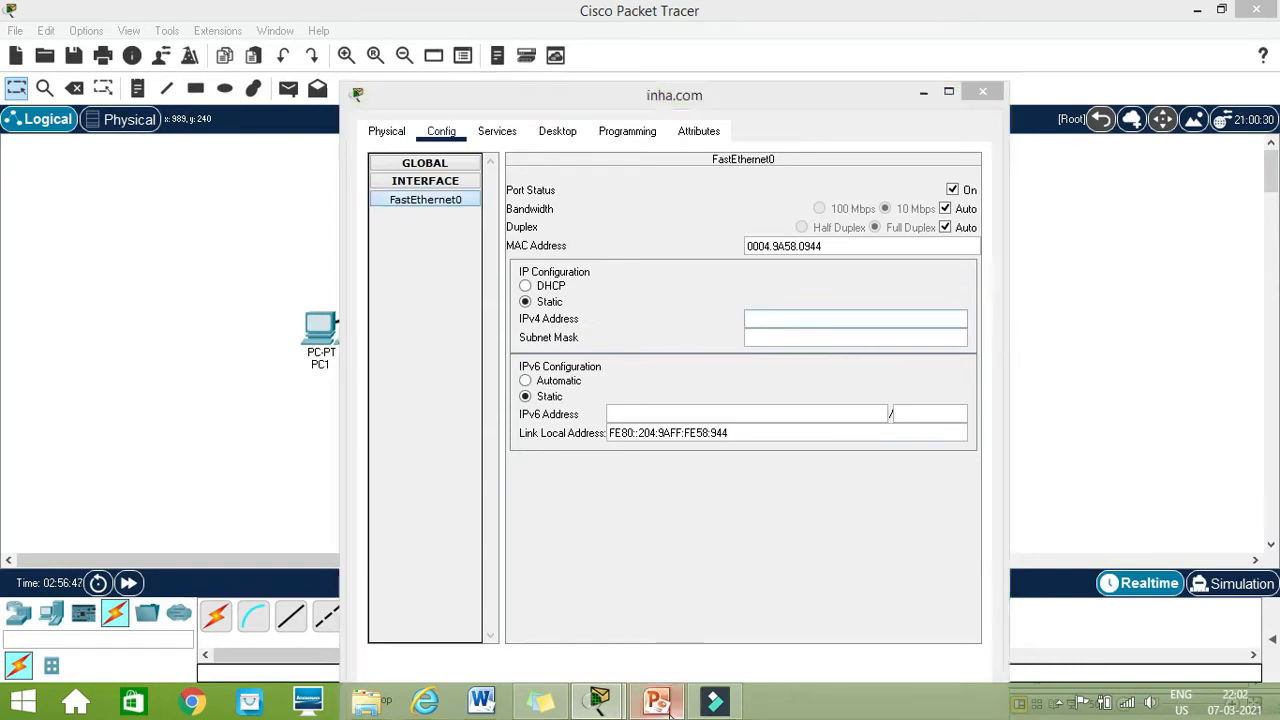
drag(996, 276, 733, 196)
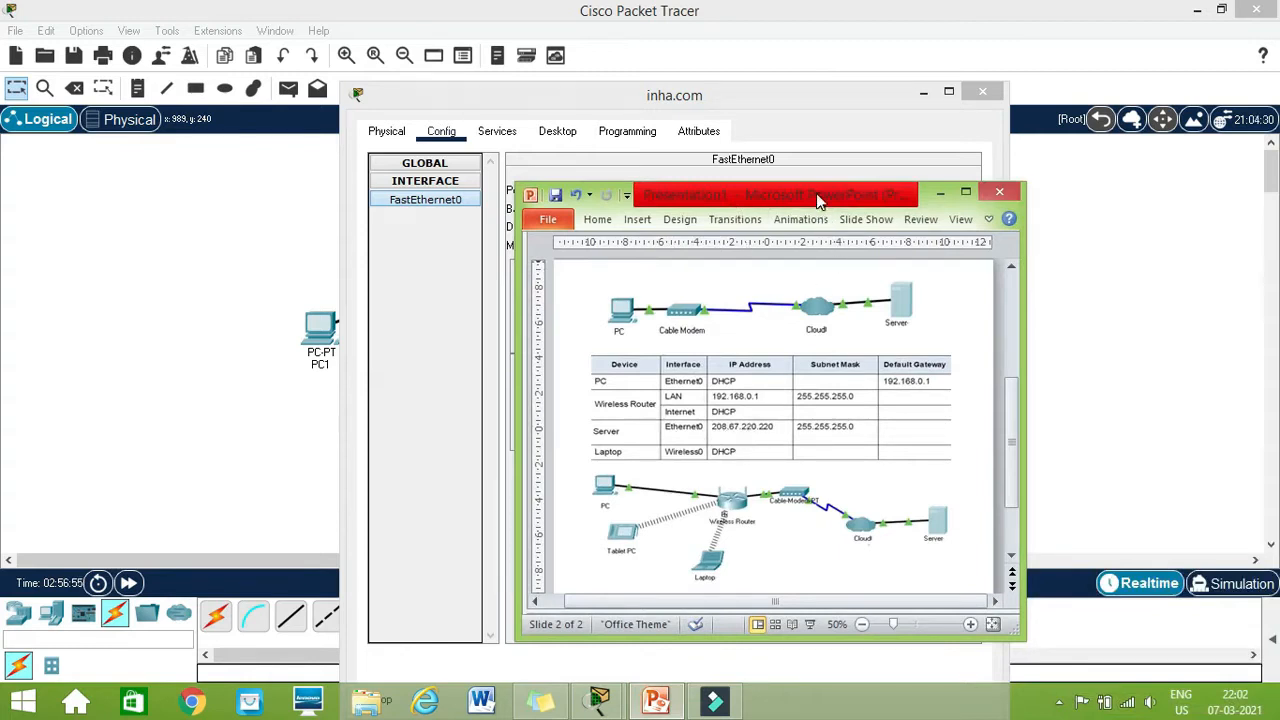
drag(816, 193, 760, 202)
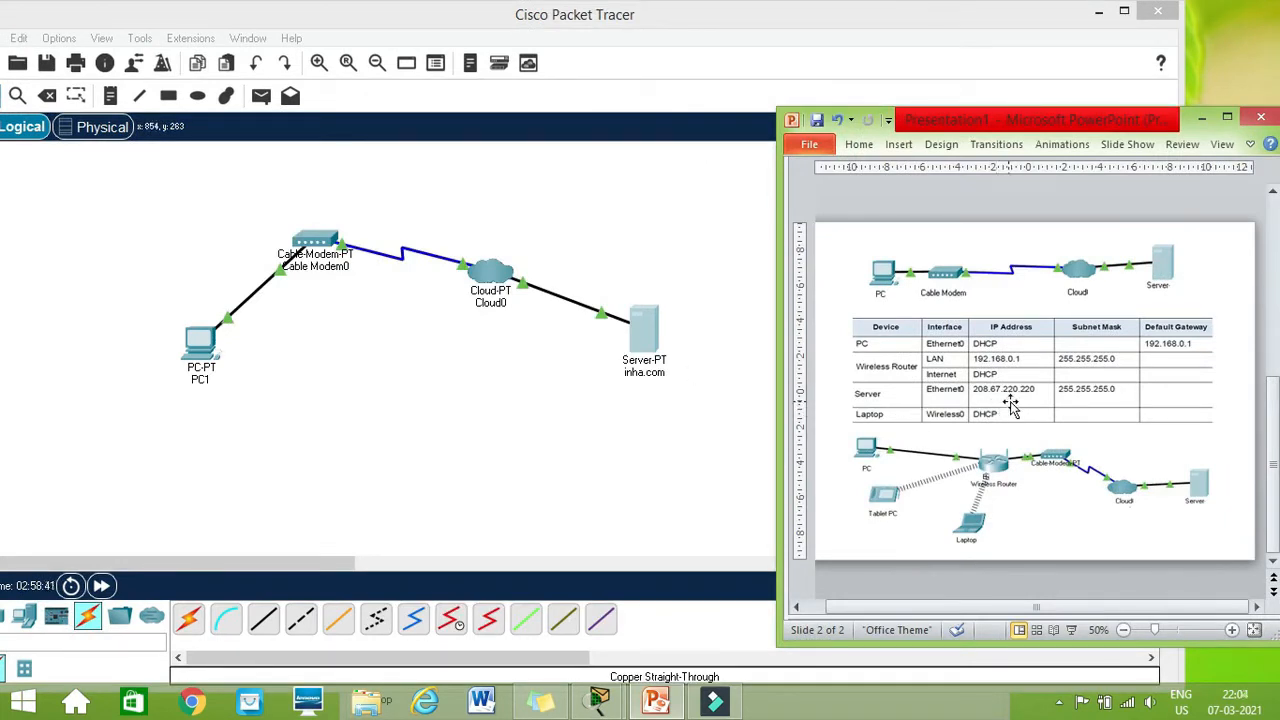
Step: Reopen the inha.com server's FastEthernet0 configuration and bring the addressing table slide back into view
click(630, 350)
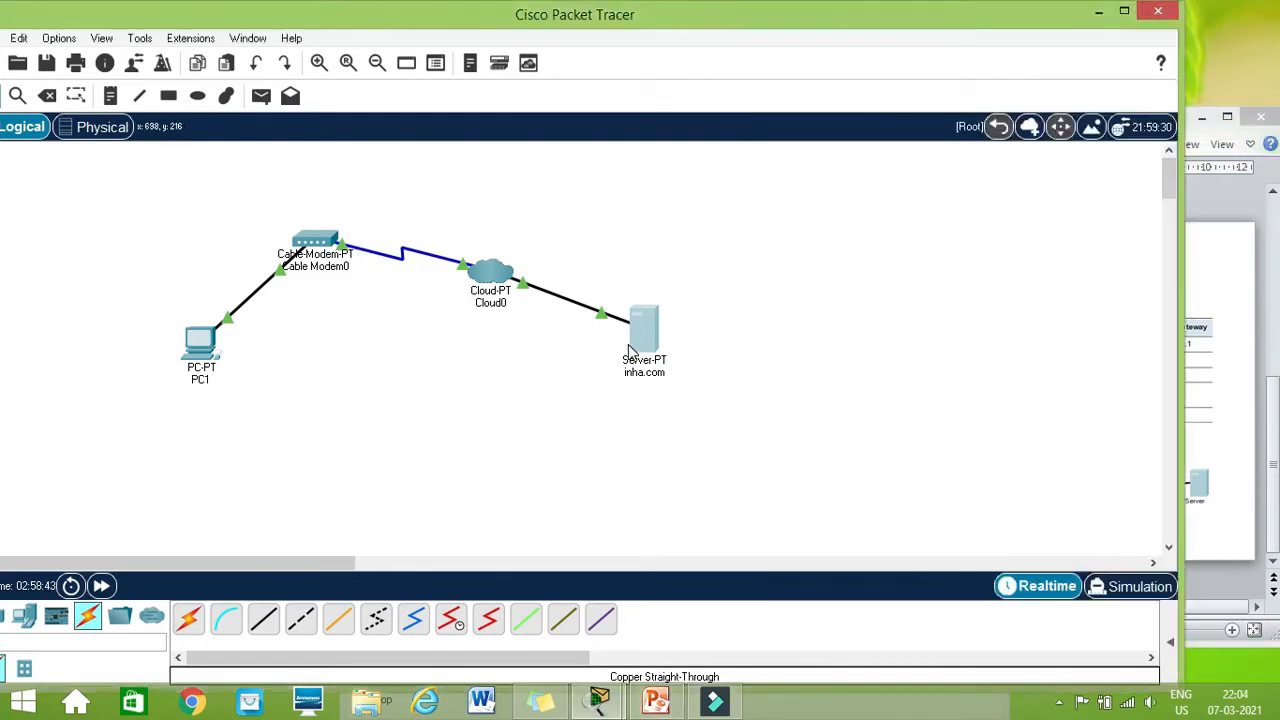
click(630, 350)
click(422, 200)
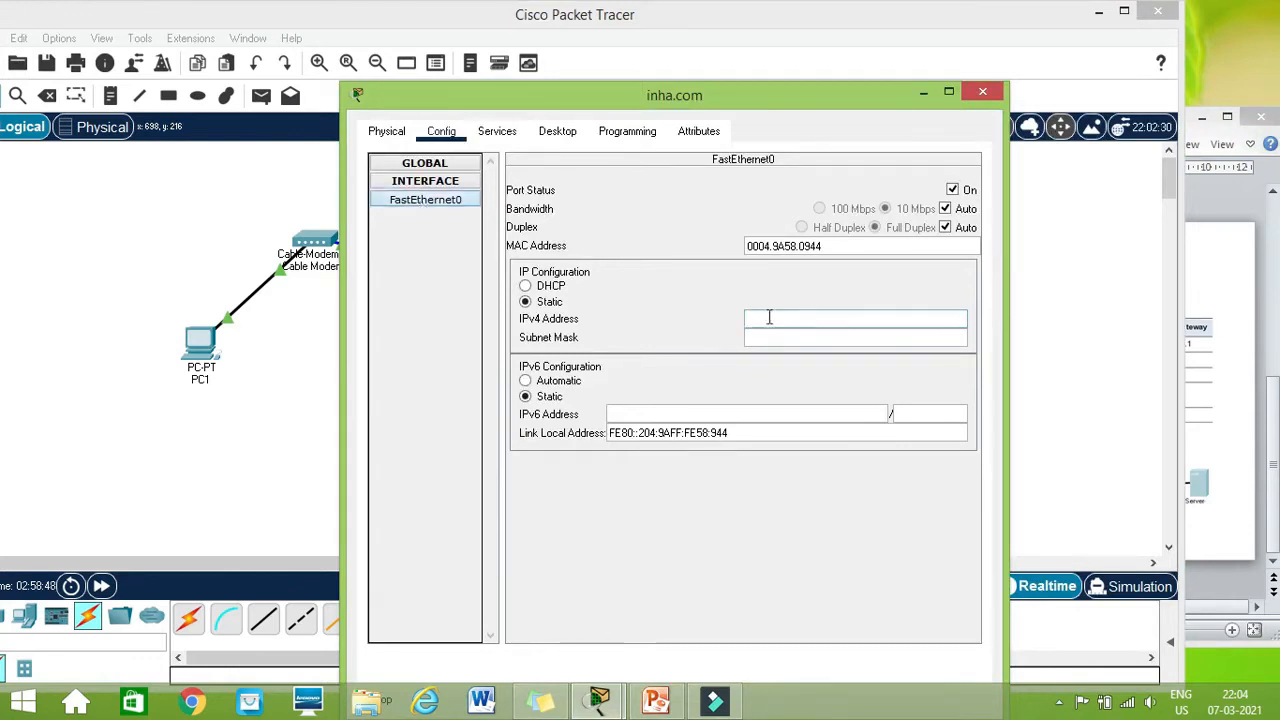
drag(866, 100, 772, 90)
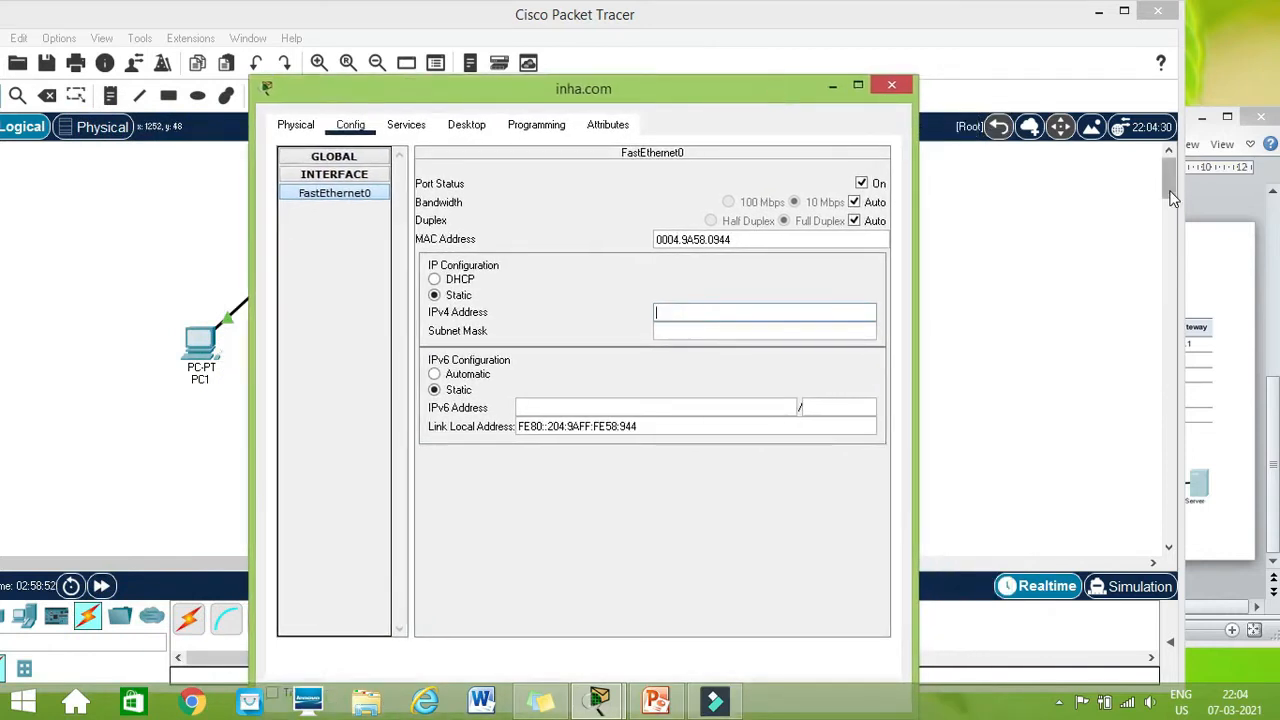
click(1218, 193)
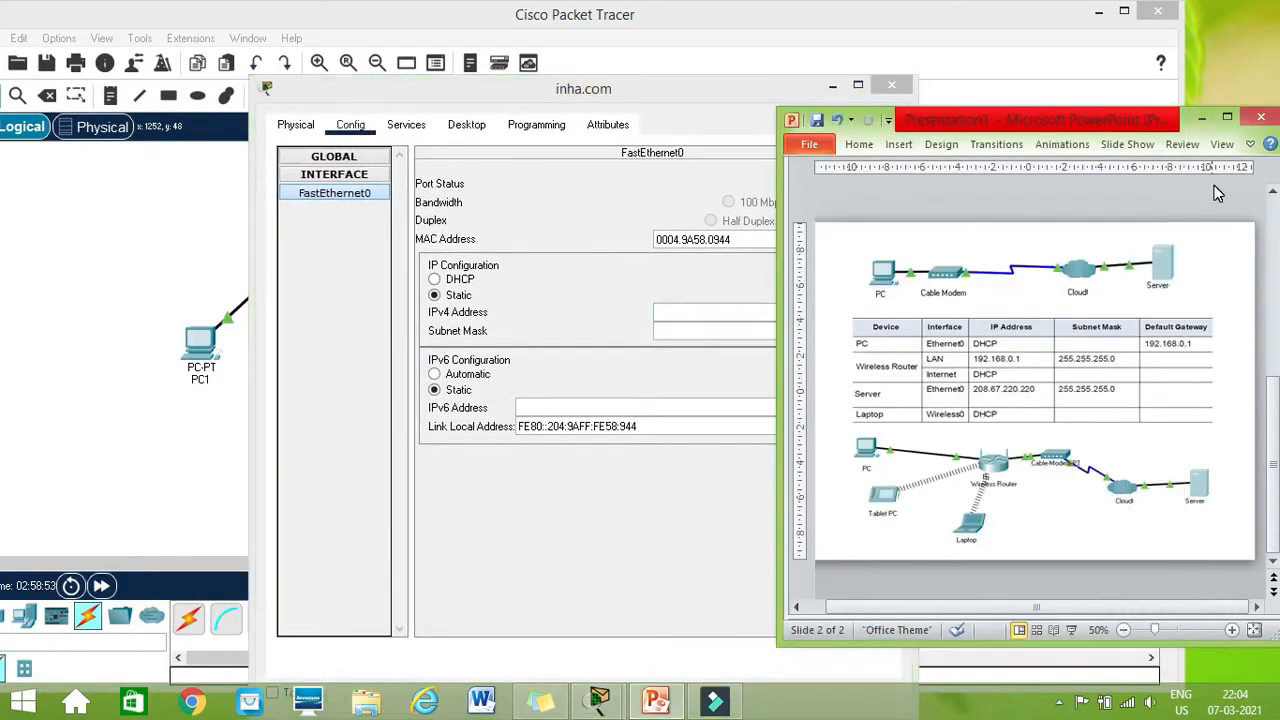
Step: Position the server window beside the slide and set FastEthernet0's IPv4 address to 208.67.220.220 with subnet mask 255.255.255.0
click(716, 88)
drag(716, 82, 610, 84)
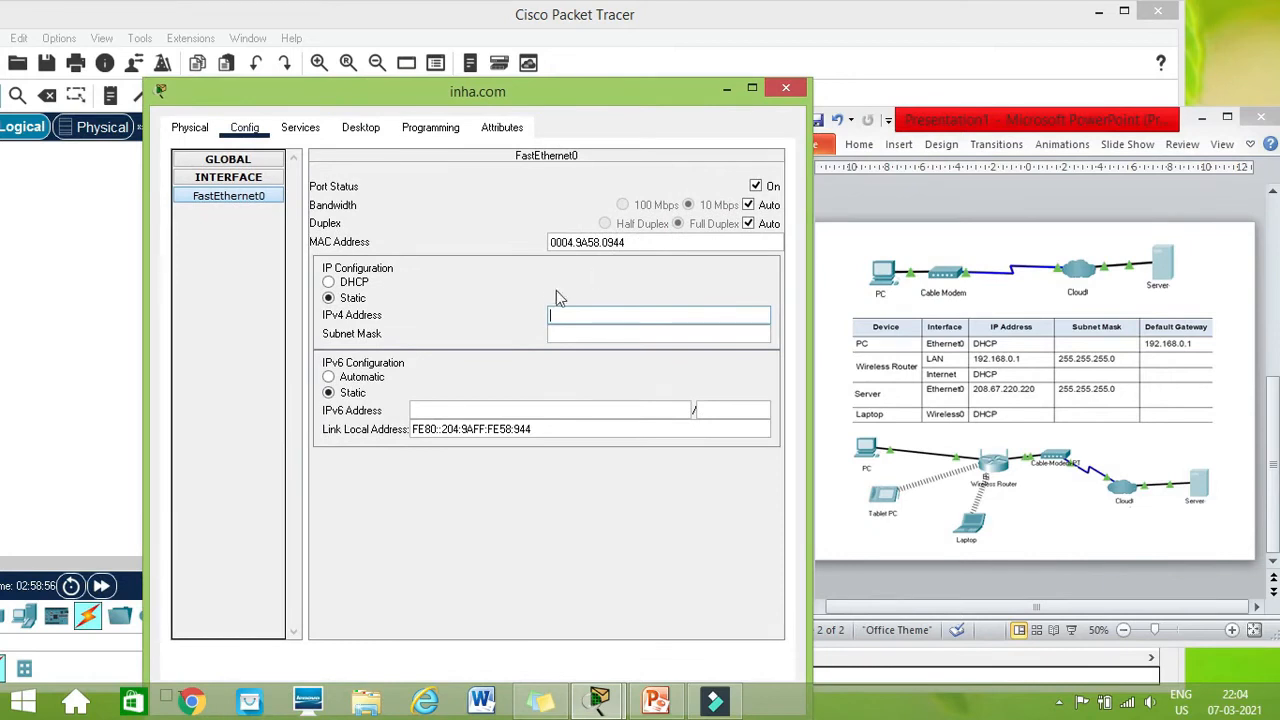
text(208.67.220.220)
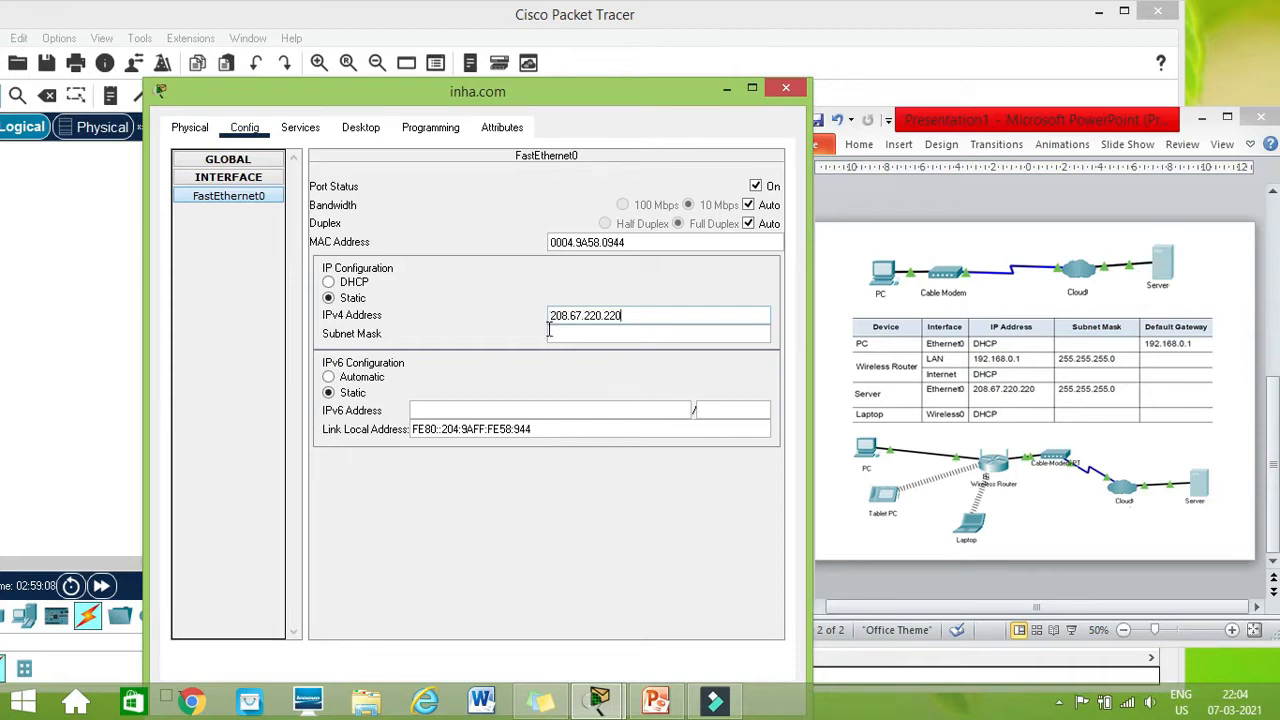
click(566, 332)
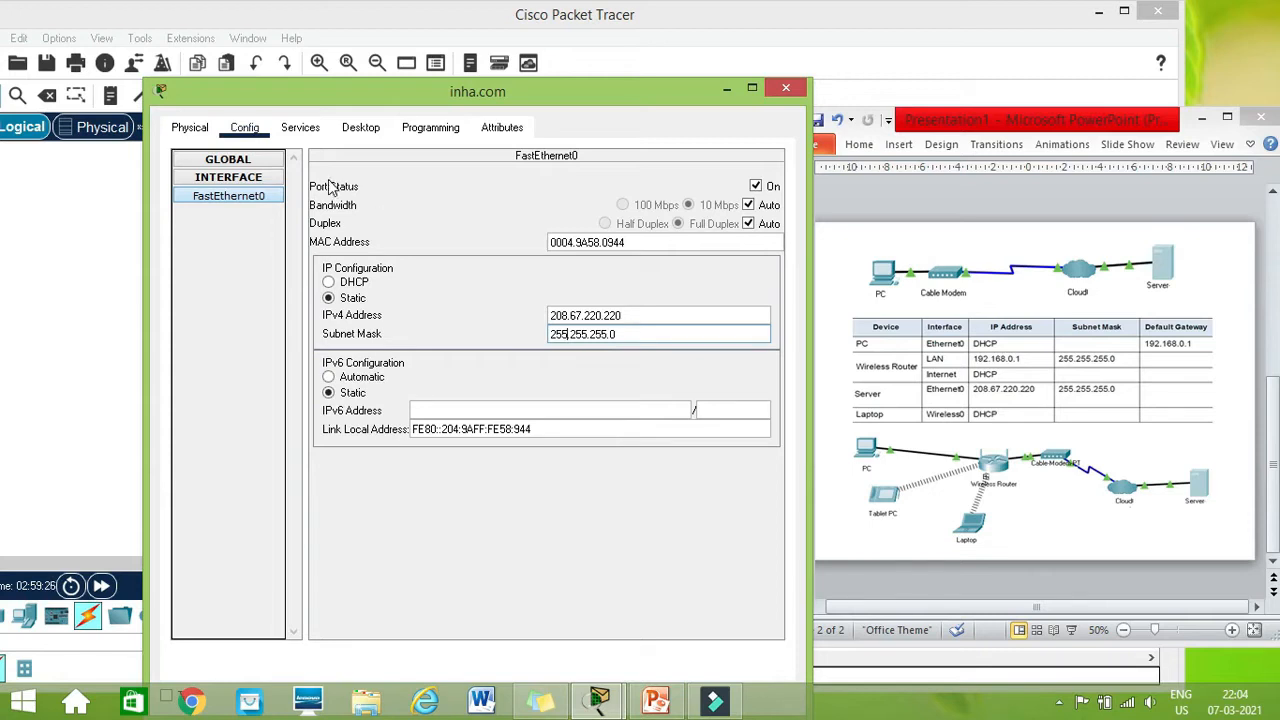
Step: Turn on the server's DHCP service for FastEthernet0 and set the pool's default gateway to 208.67.220.220
click(302, 130)
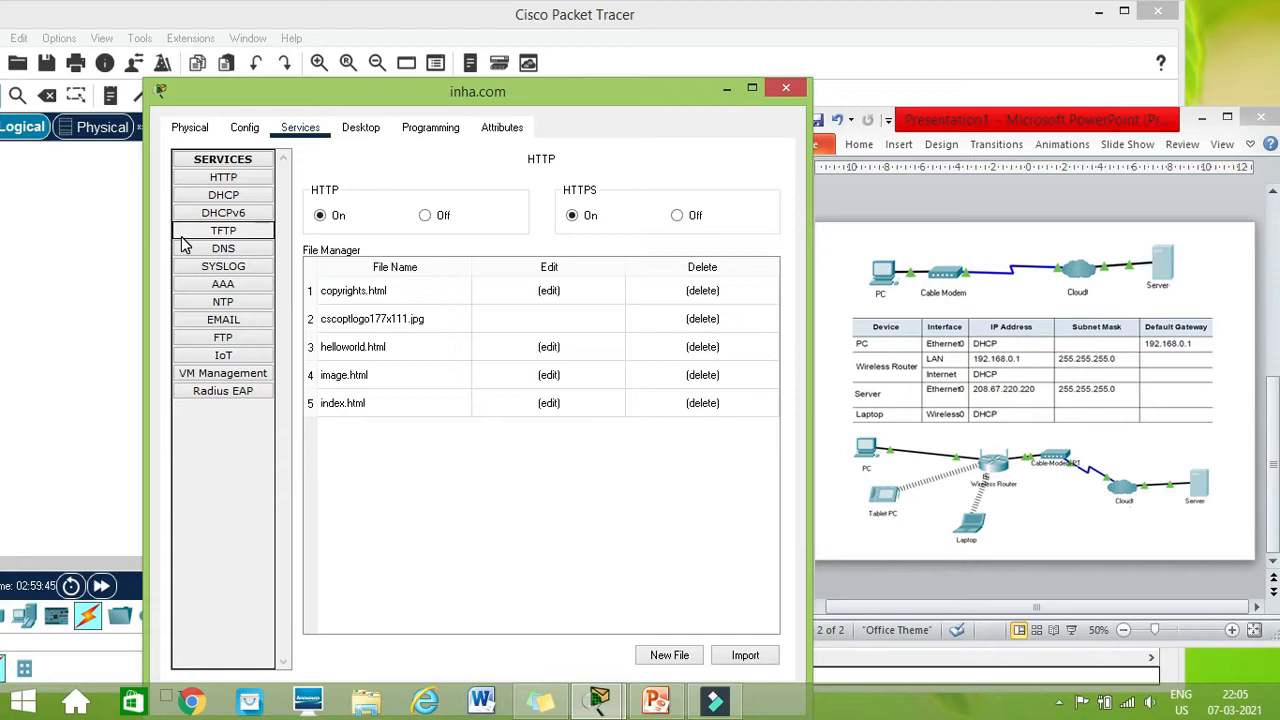
click(224, 195)
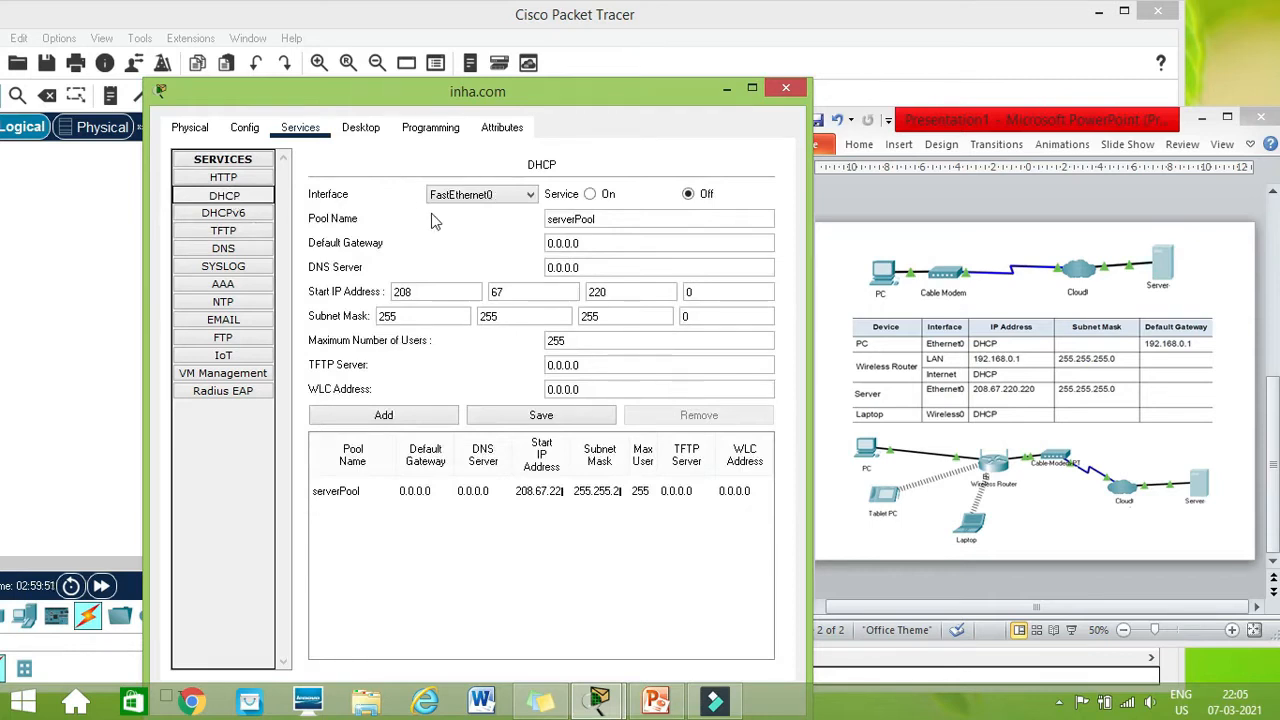
click(590, 195)
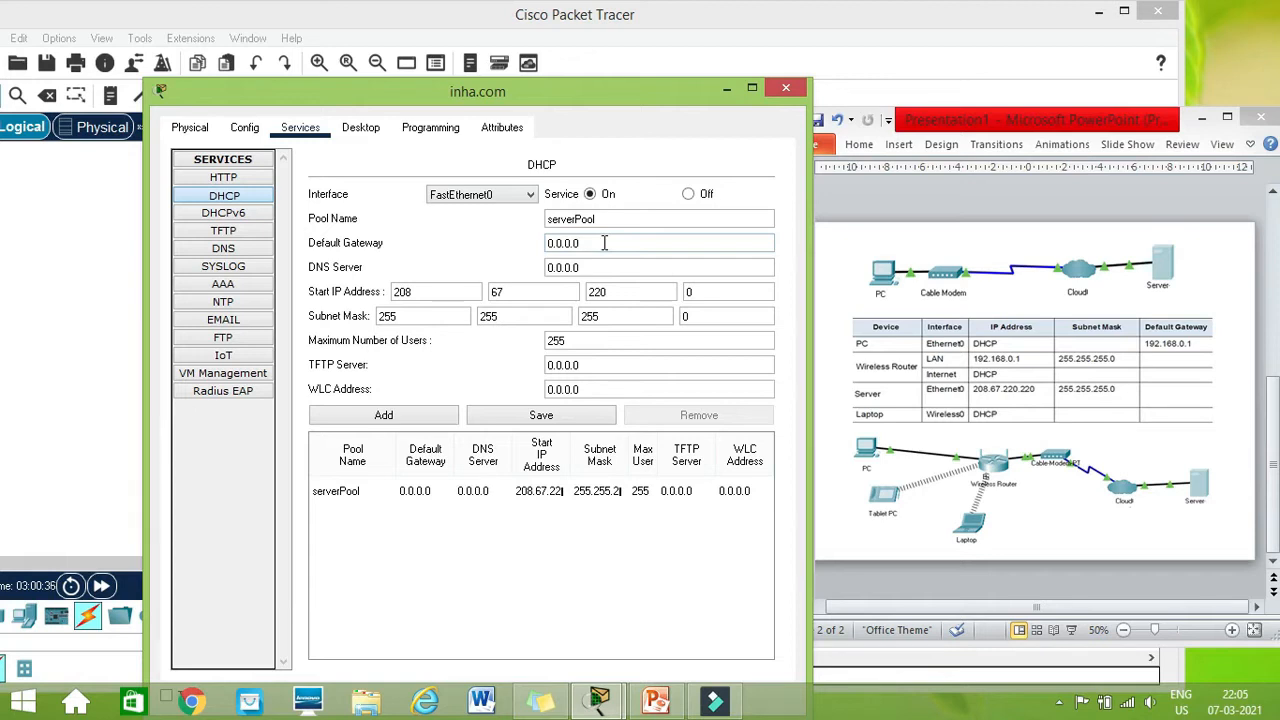
key(BackSpace)
key(BackSpace)
key(BackSpace)
key(BackSpace)
key(BackSpace)
key(BackSpace)
key(BackSpace)
text(208.67.220.220)
Step: Set the DHCP pool's DNS server to 208.67.220.220 and its start IP address to 208.67.220.1
drag(598, 264, 526, 264)
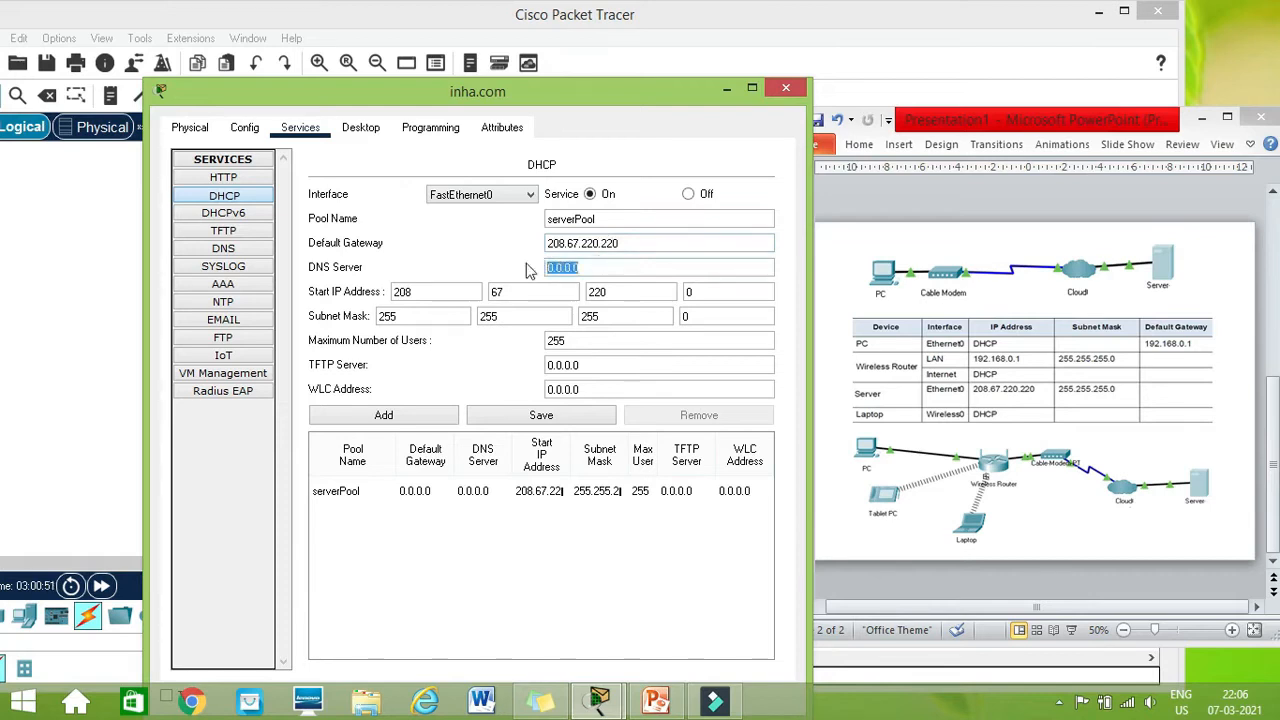
text(208.67.220.220)
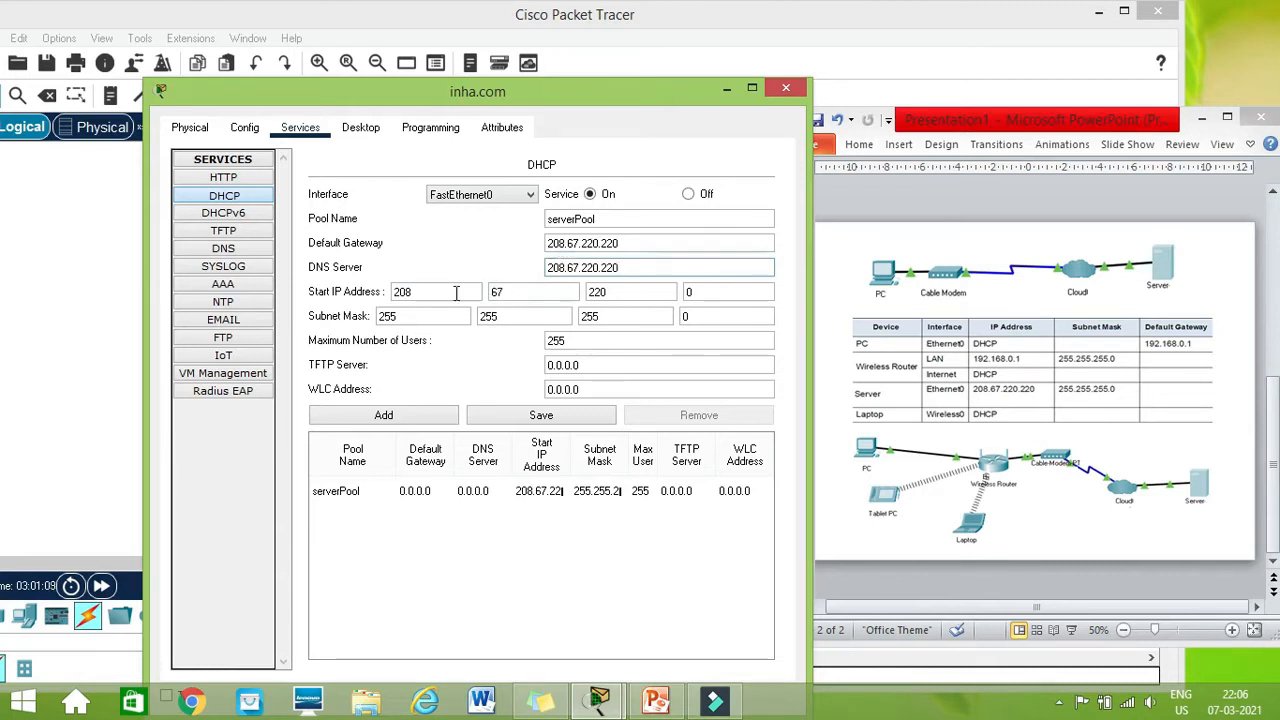
click(706, 291)
key(BackSpace)
text(1)
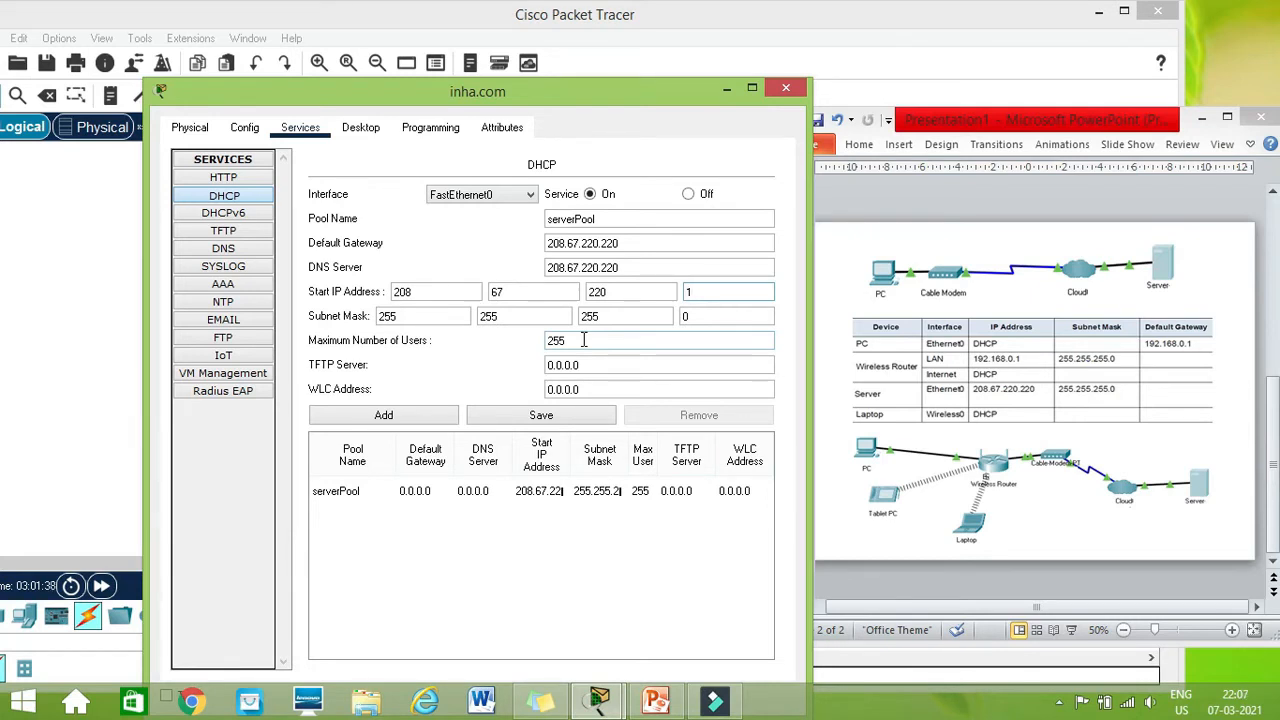
Step: Set the DHCP pool's maximum number of users to 100 and try to add it under the name serverPool
drag(583, 340, 520, 348)
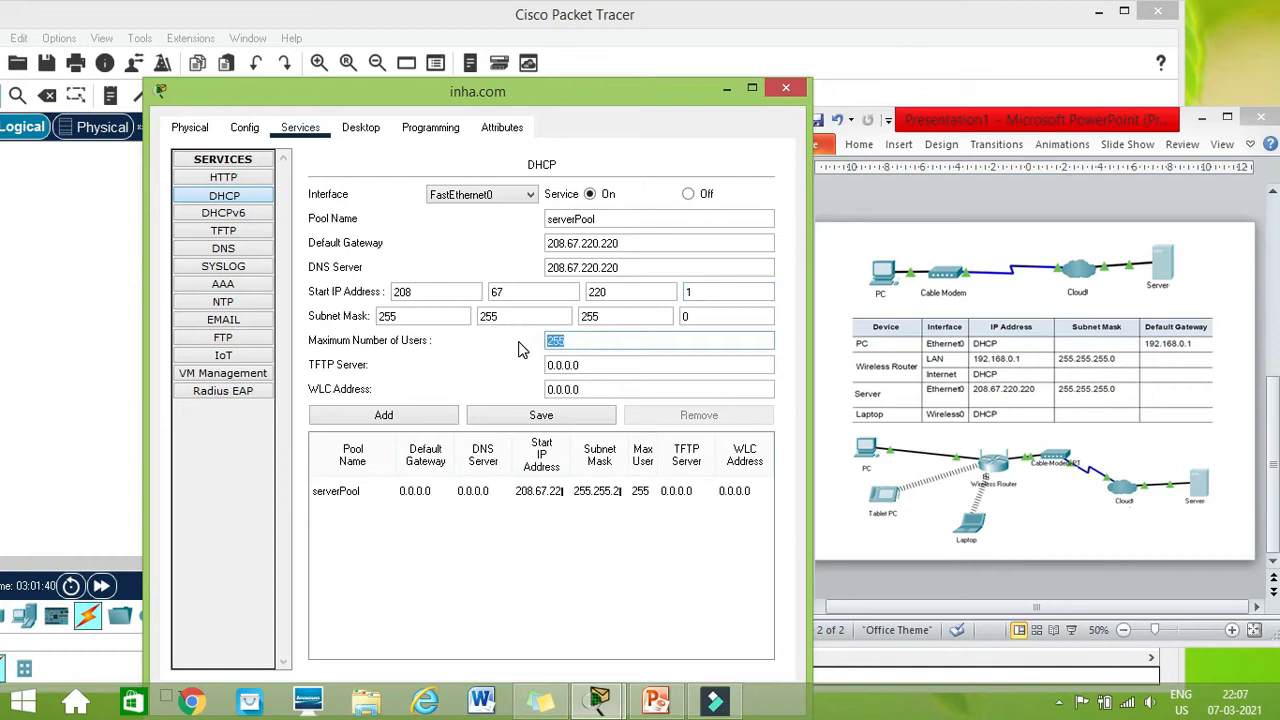
text(5)
key(BackSpace)
text(100)
click(398, 422)
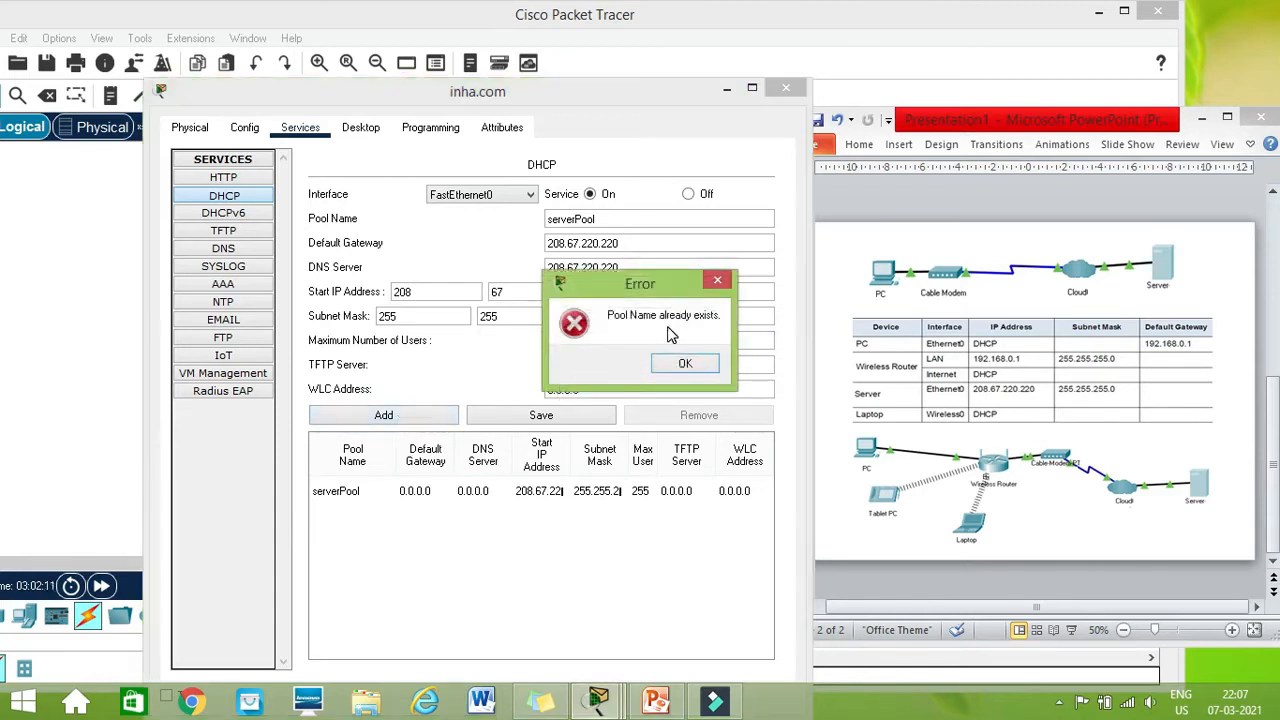
click(681, 364)
Step: Change the DHCP pool name to DHCPpool and add it to the pool list
drag(598, 220, 540, 220)
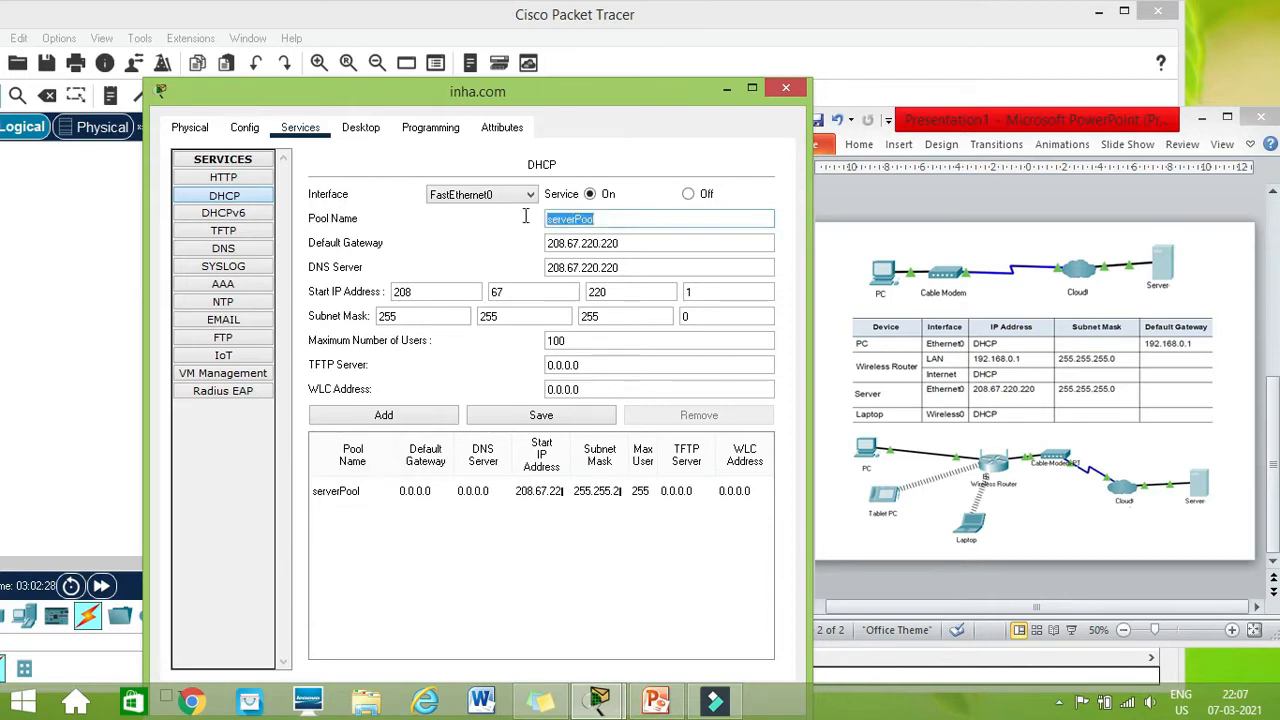
text(DH)
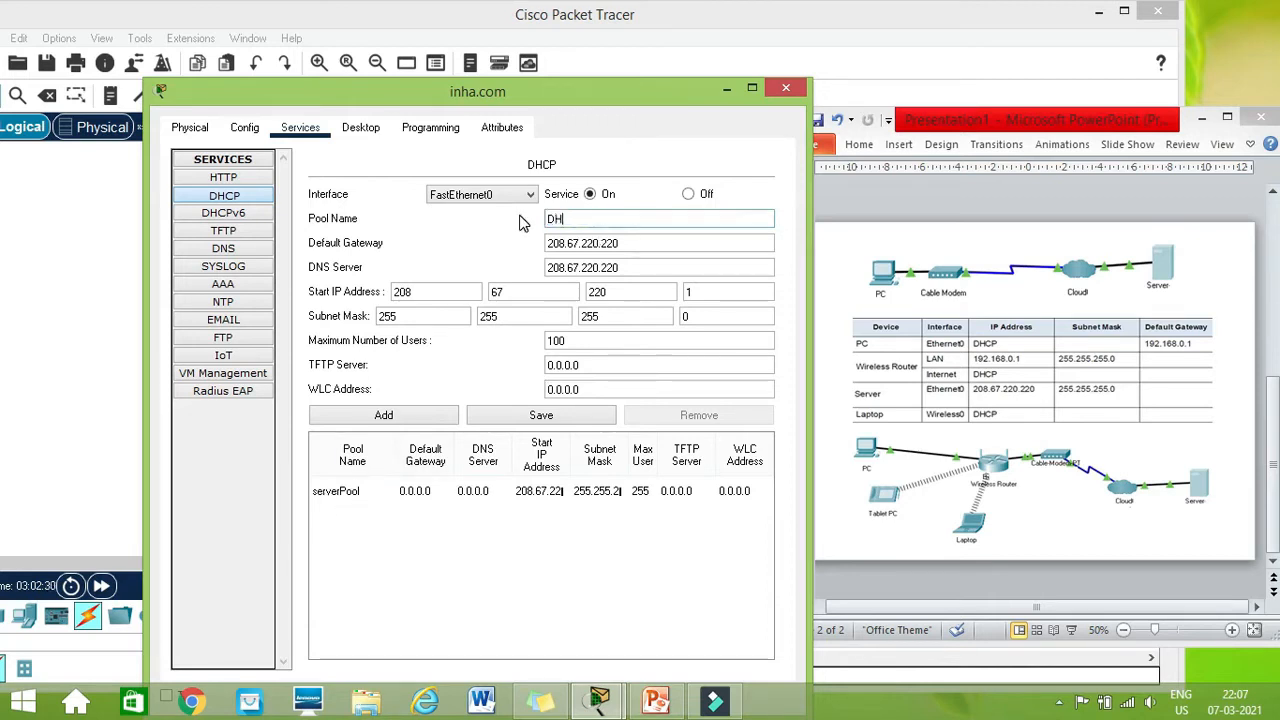
text(CPpool)
click(404, 420)
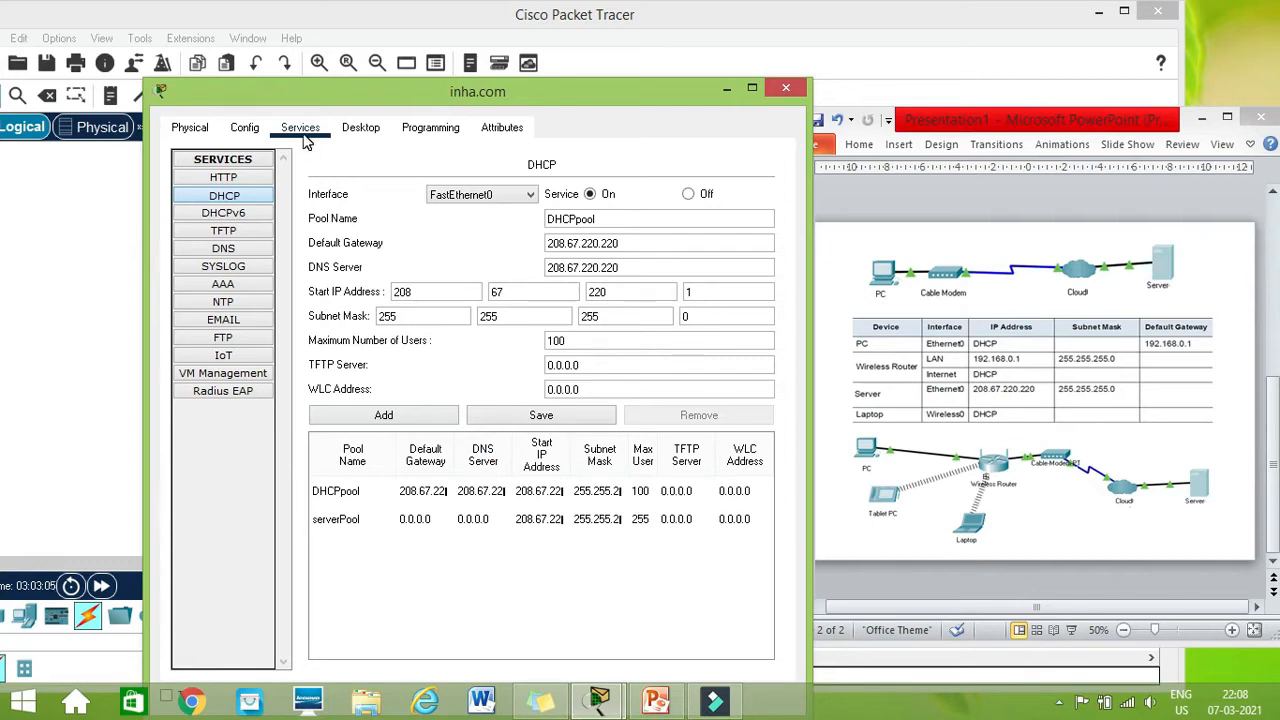
Step: Turn on the server's DNS service and enter an A record named inha.com with the server's IP address
click(228, 250)
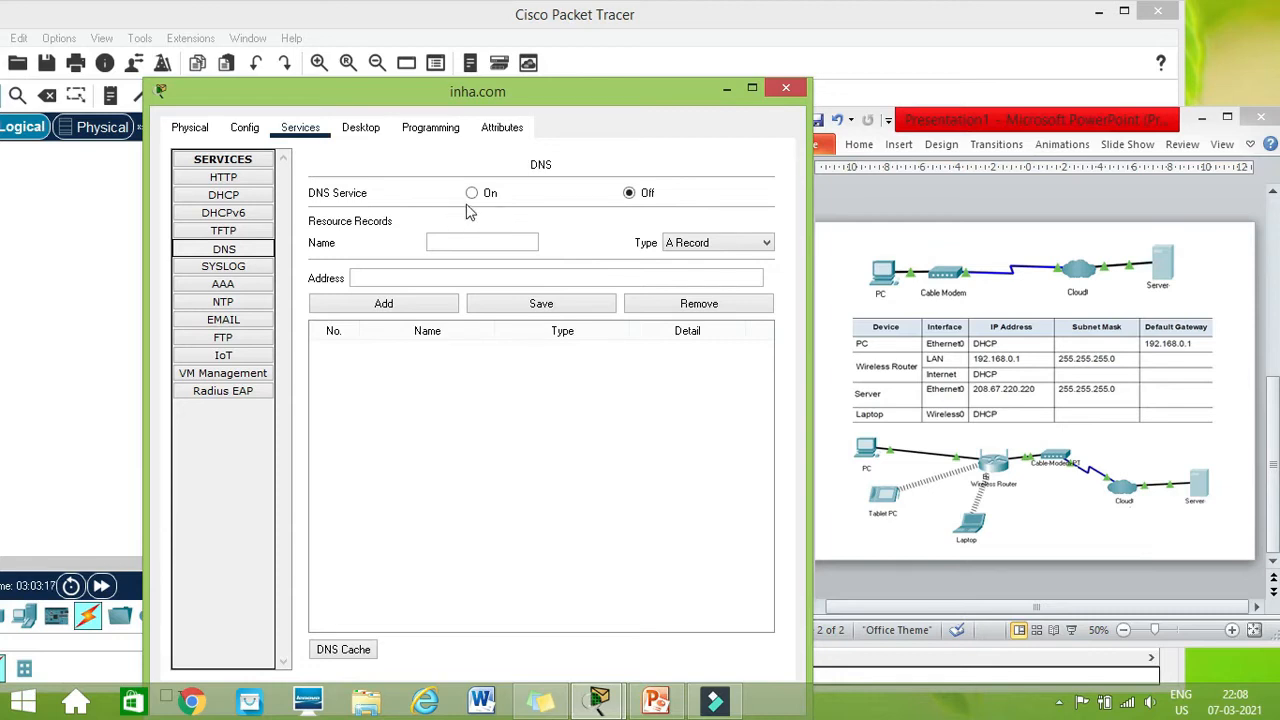
click(474, 195)
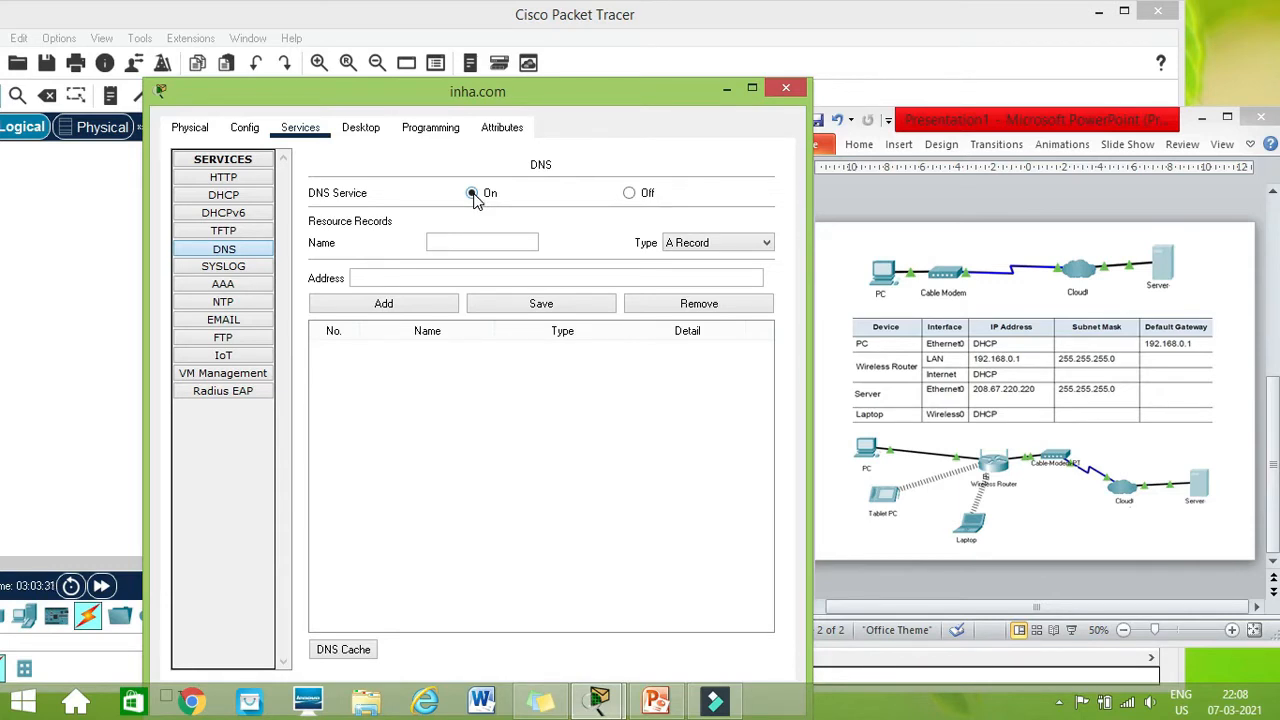
click(466, 242)
text(inha.com)
click(393, 279)
text(208.67.220.2)
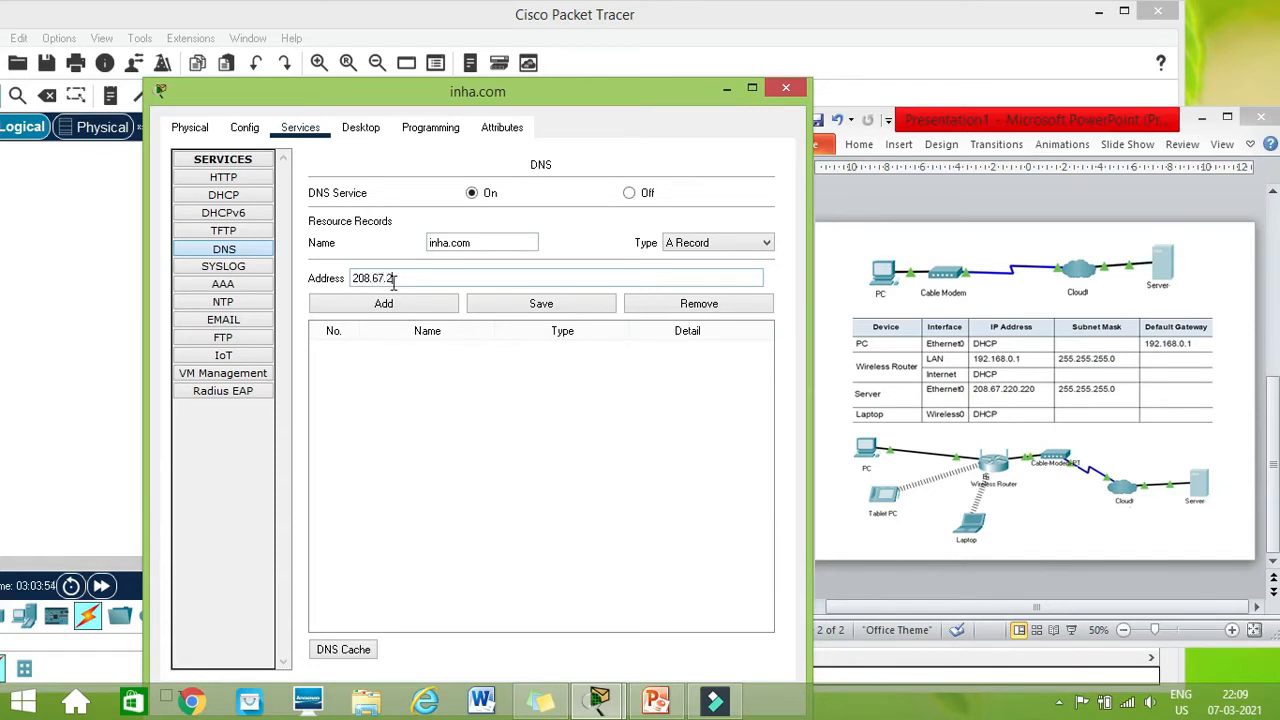
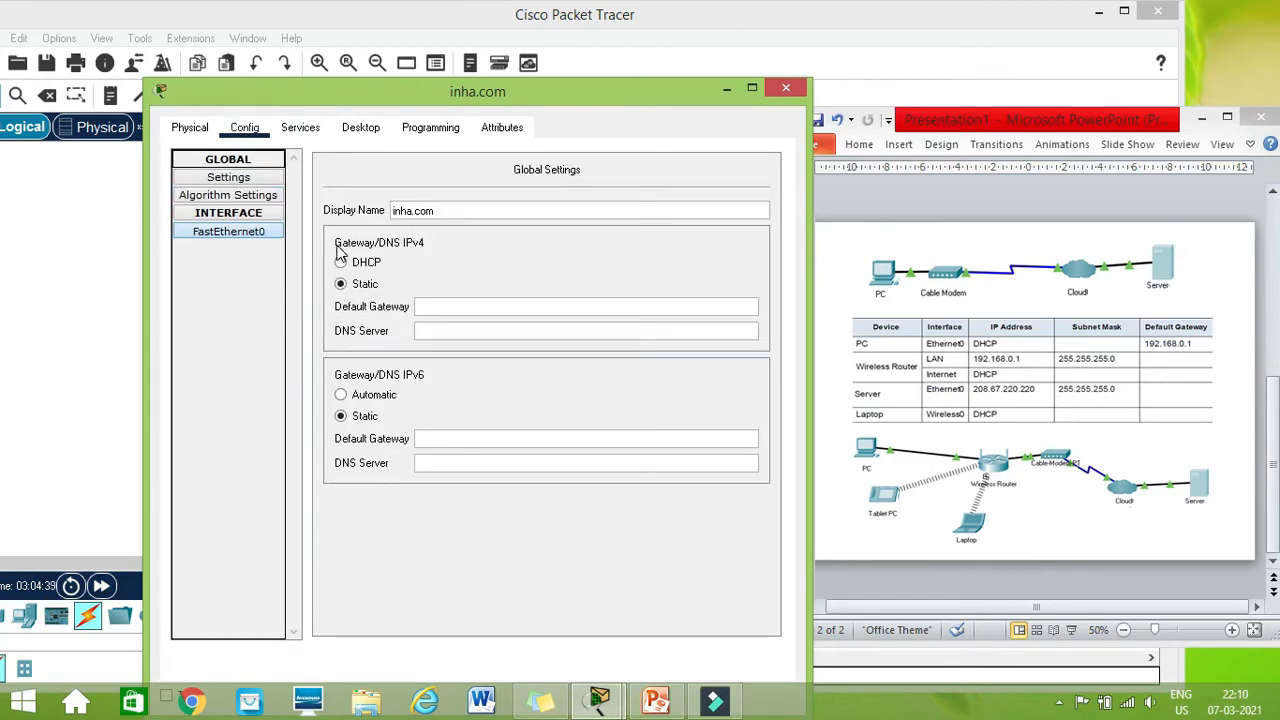
Step: In the server's global settings, set the static IPv4 default gateway to 208.67.220.1 and the DNS server to 208.67.220.220
click(243, 235)
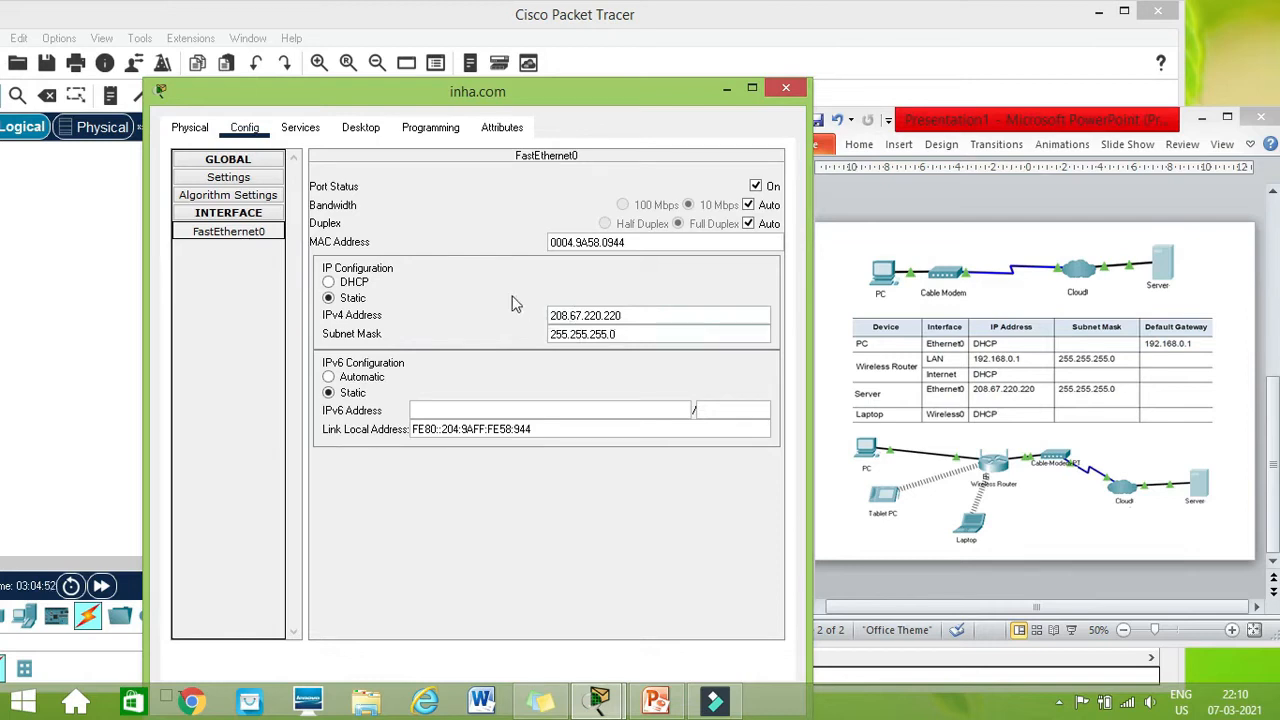
click(233, 180)
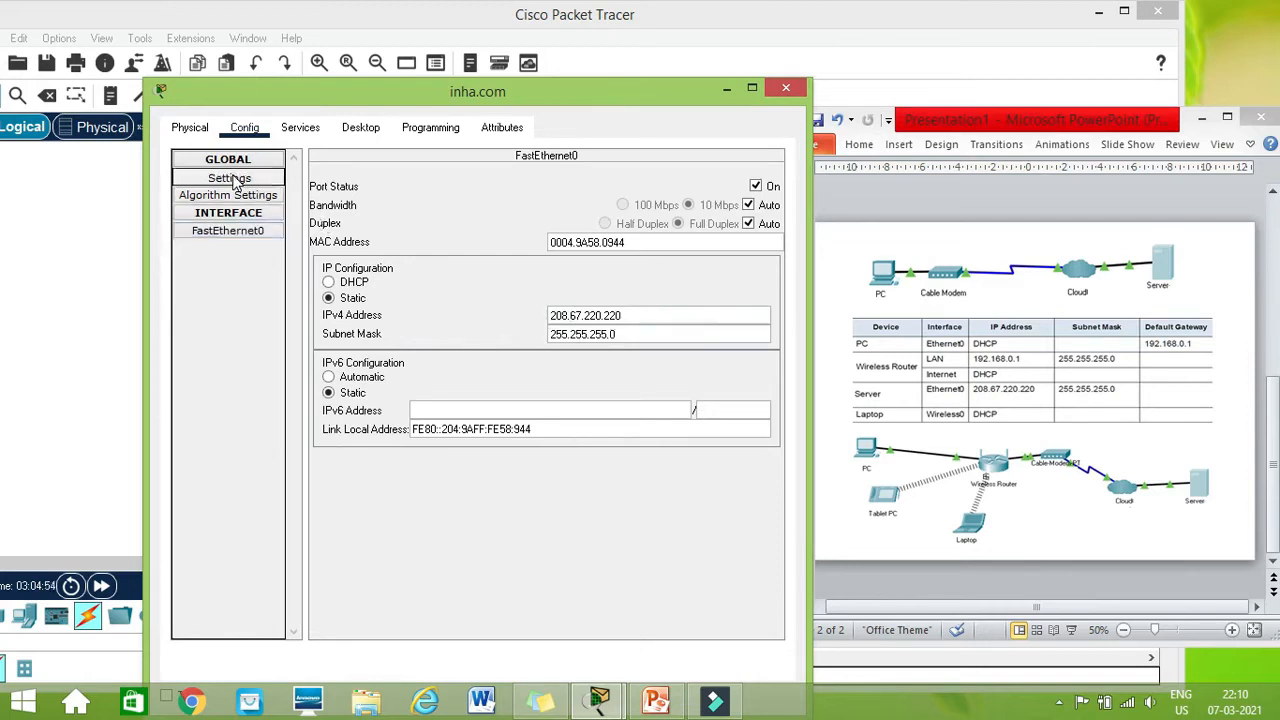
click(438, 312)
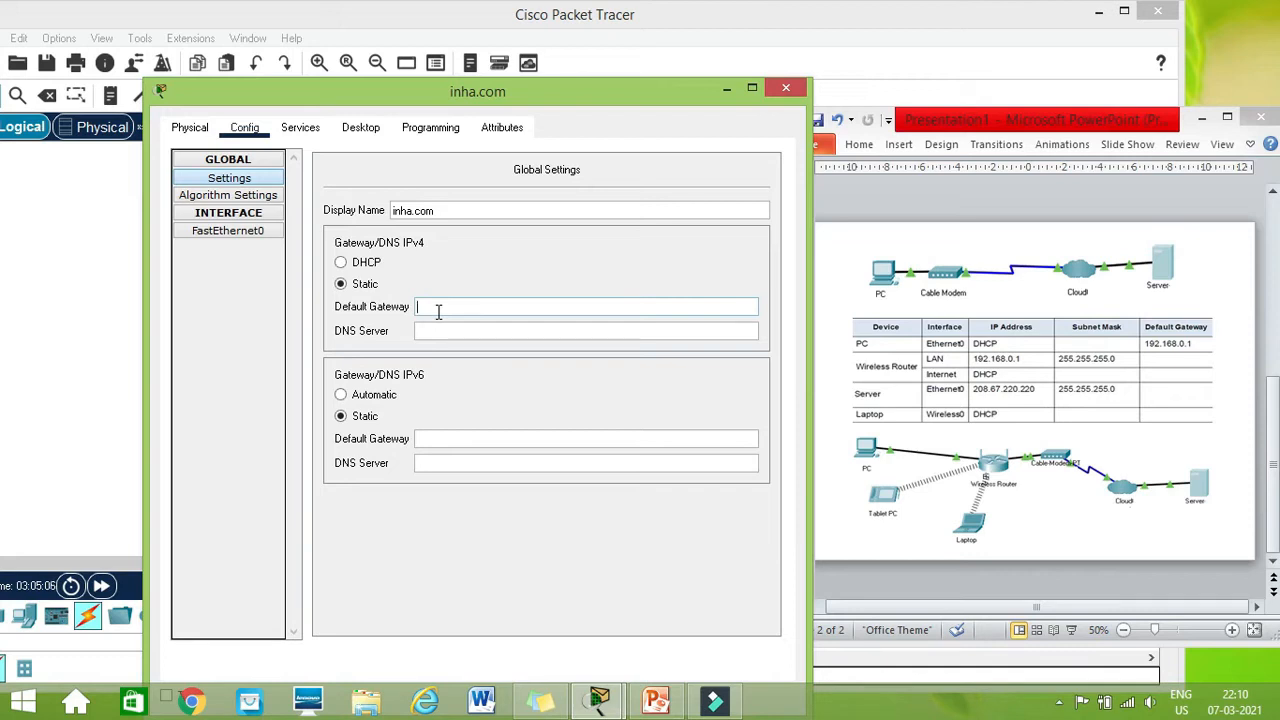
text(208.67)
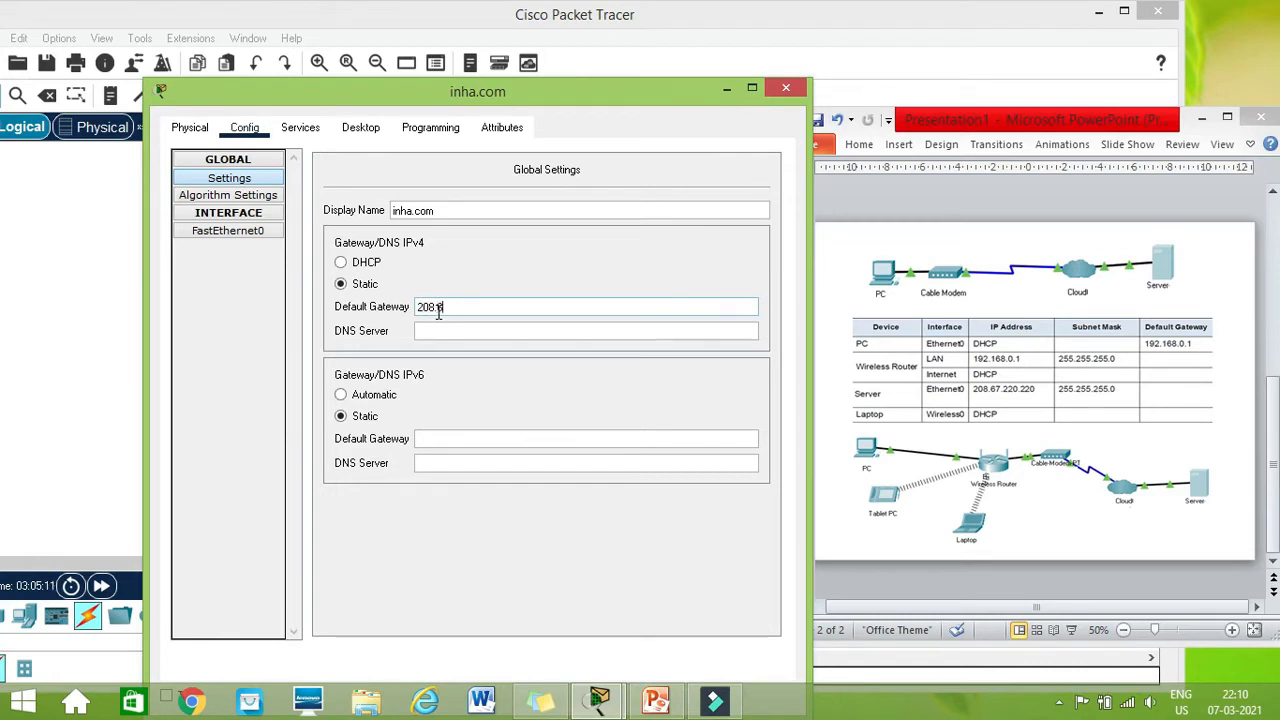
text(.220.1)
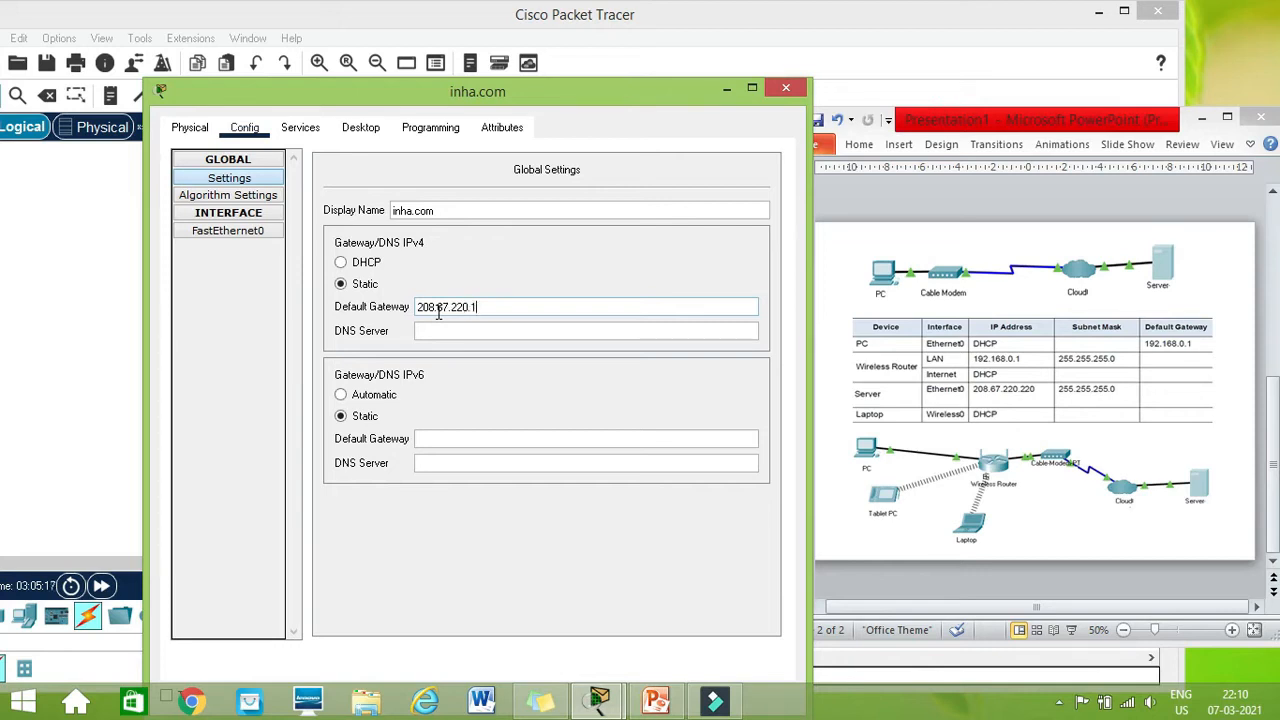
click(443, 331)
text(208.67.220.220)
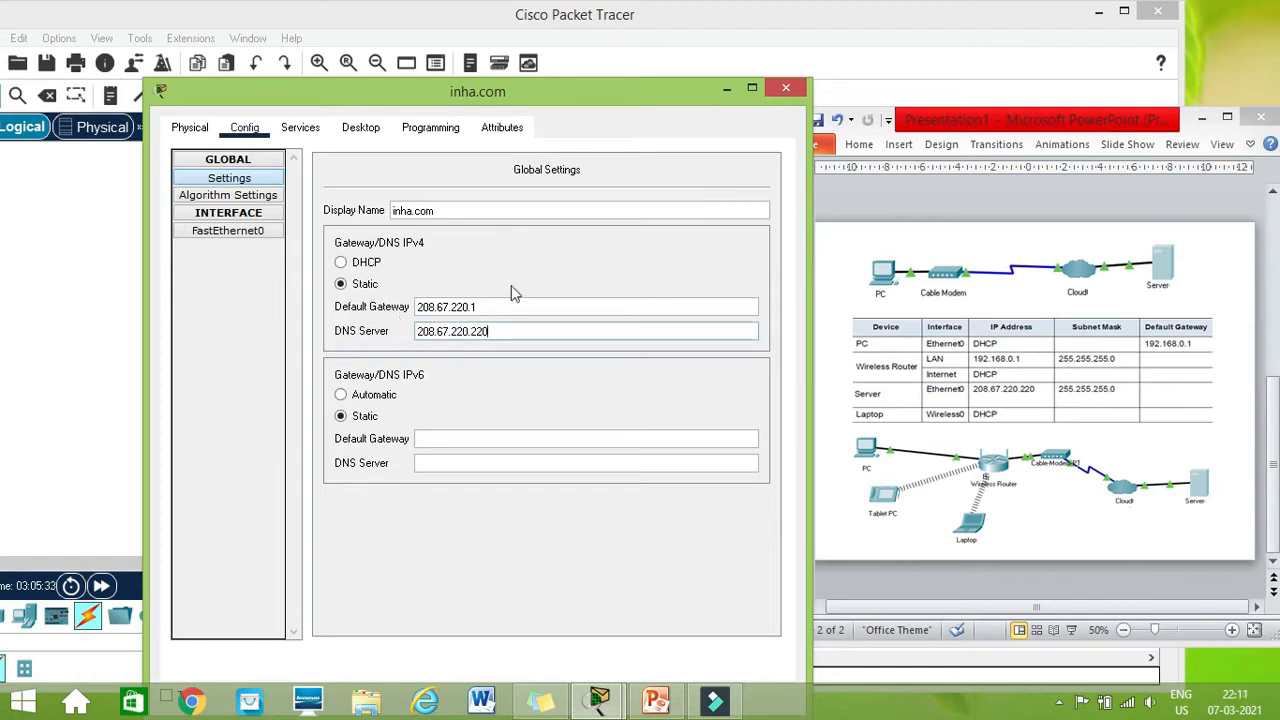
double_click(431, 97)
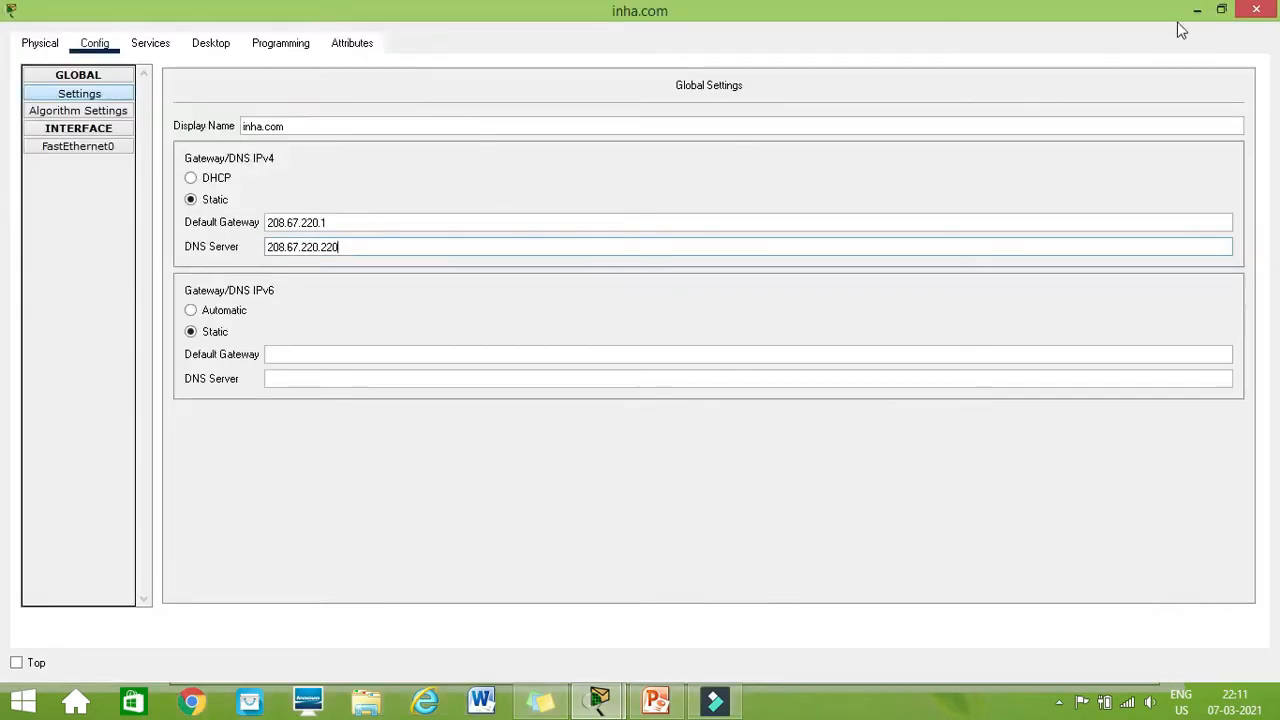
click(1224, 14)
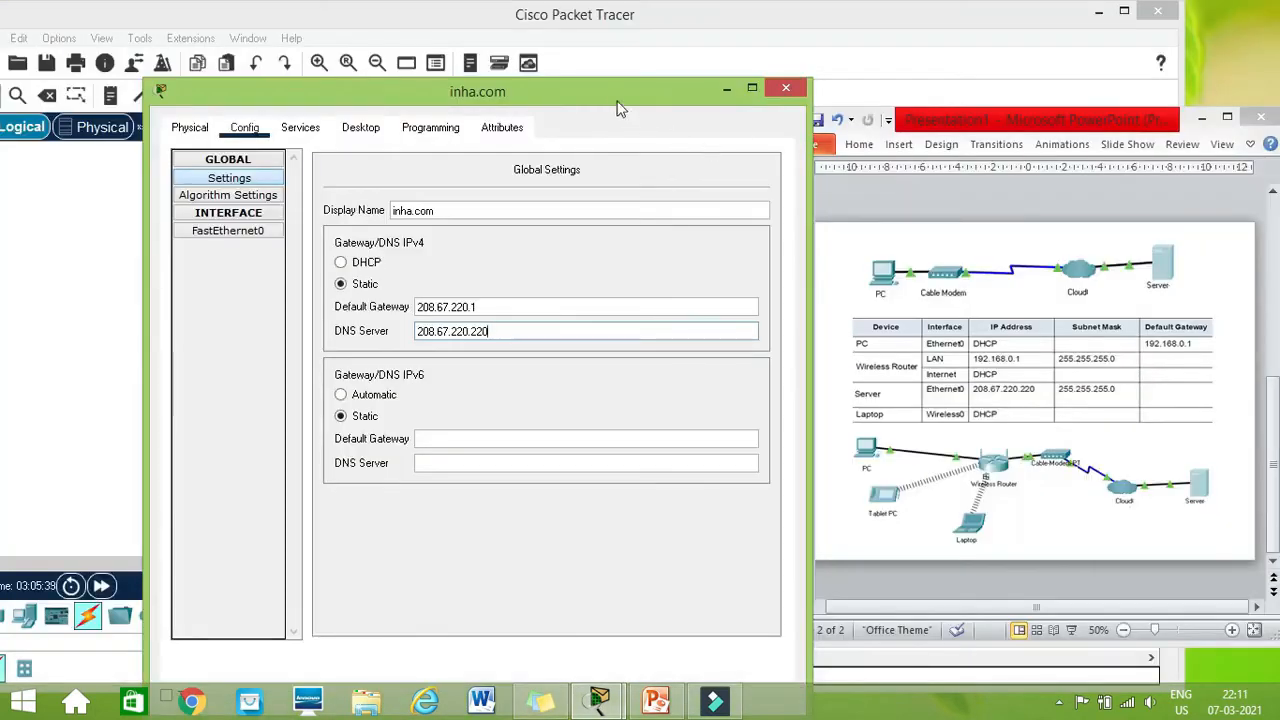
drag(611, 93, 592, 85)
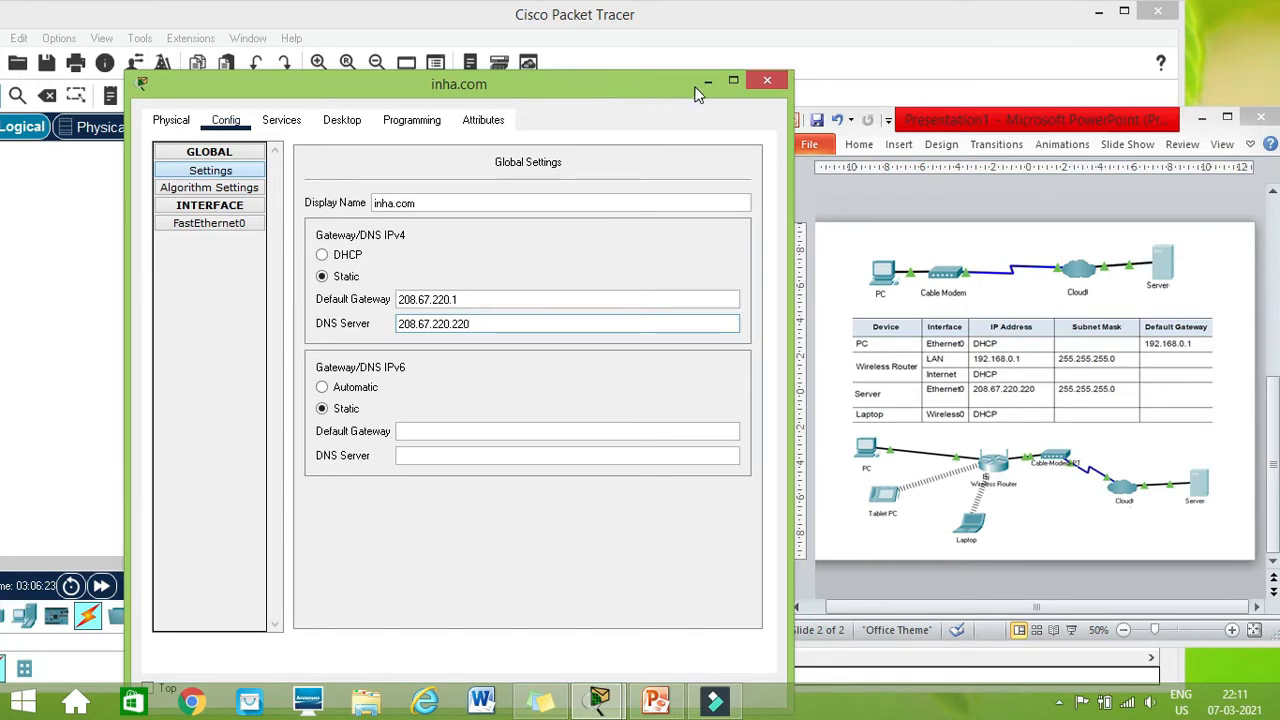
Step: Close the inha.com server's settings and open an enlarged physical device view of Cloud0
click(767, 81)
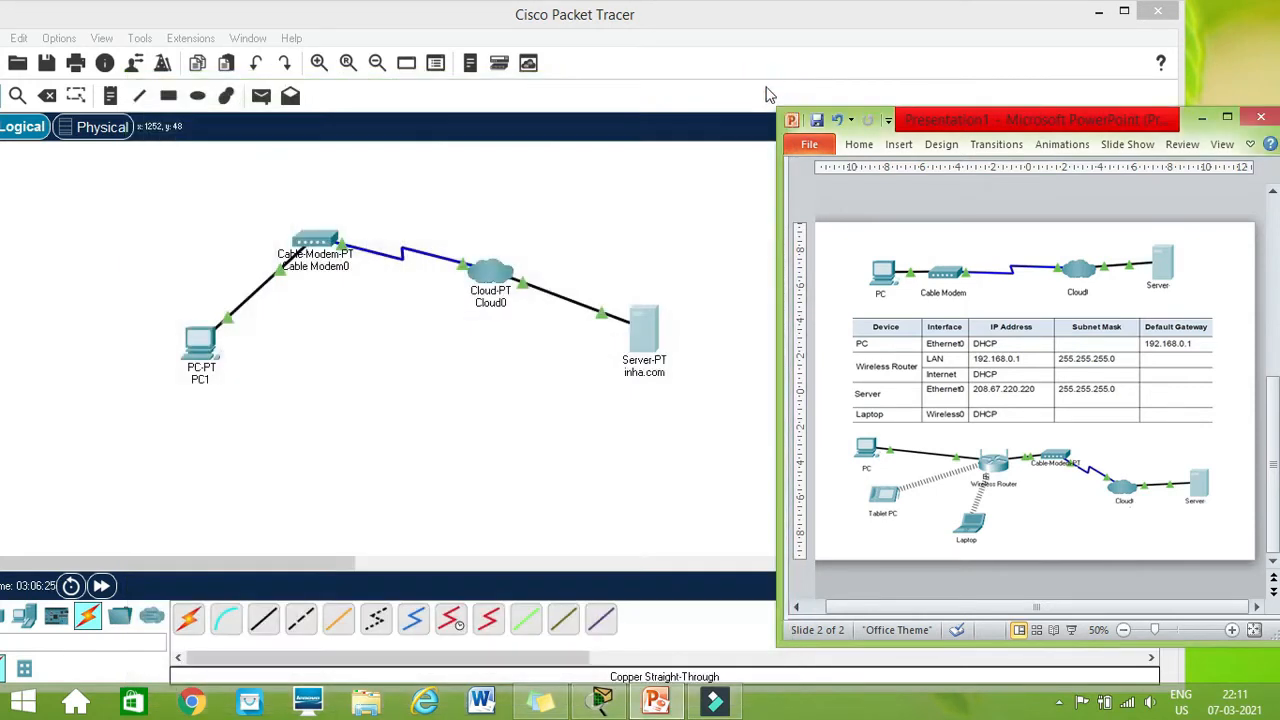
click(503, 272)
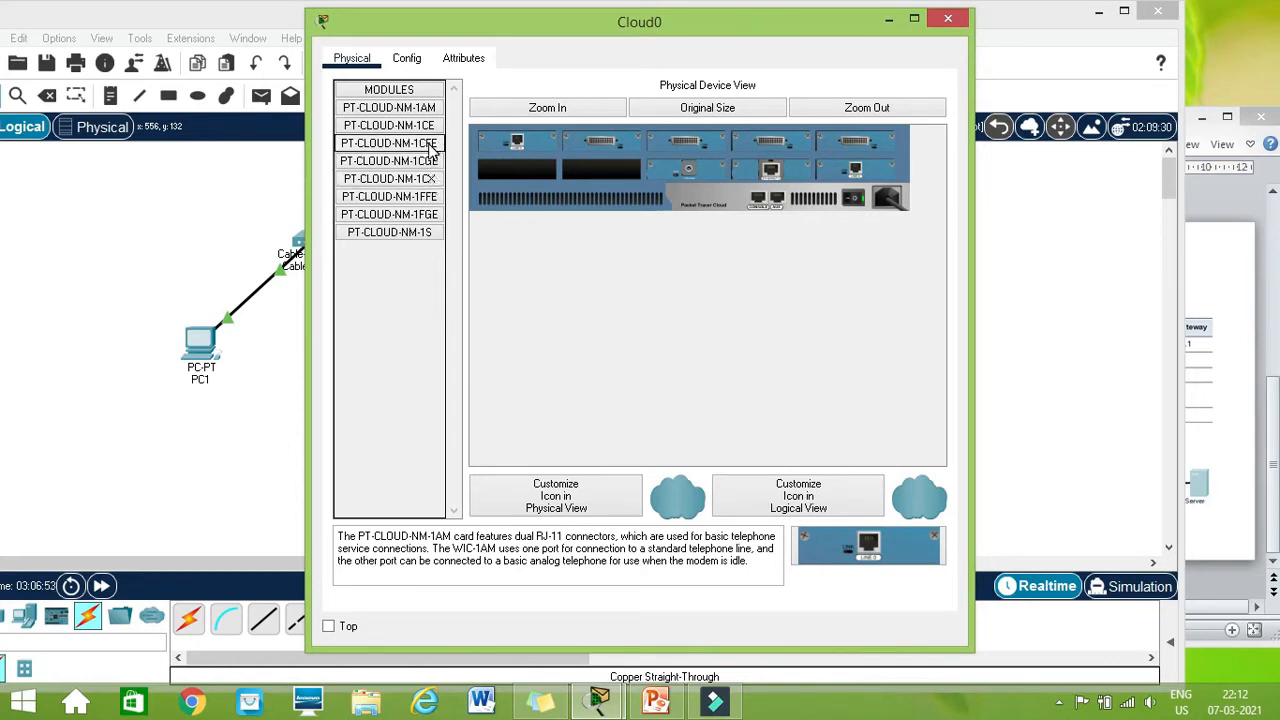
drag(577, 24, 992, 234)
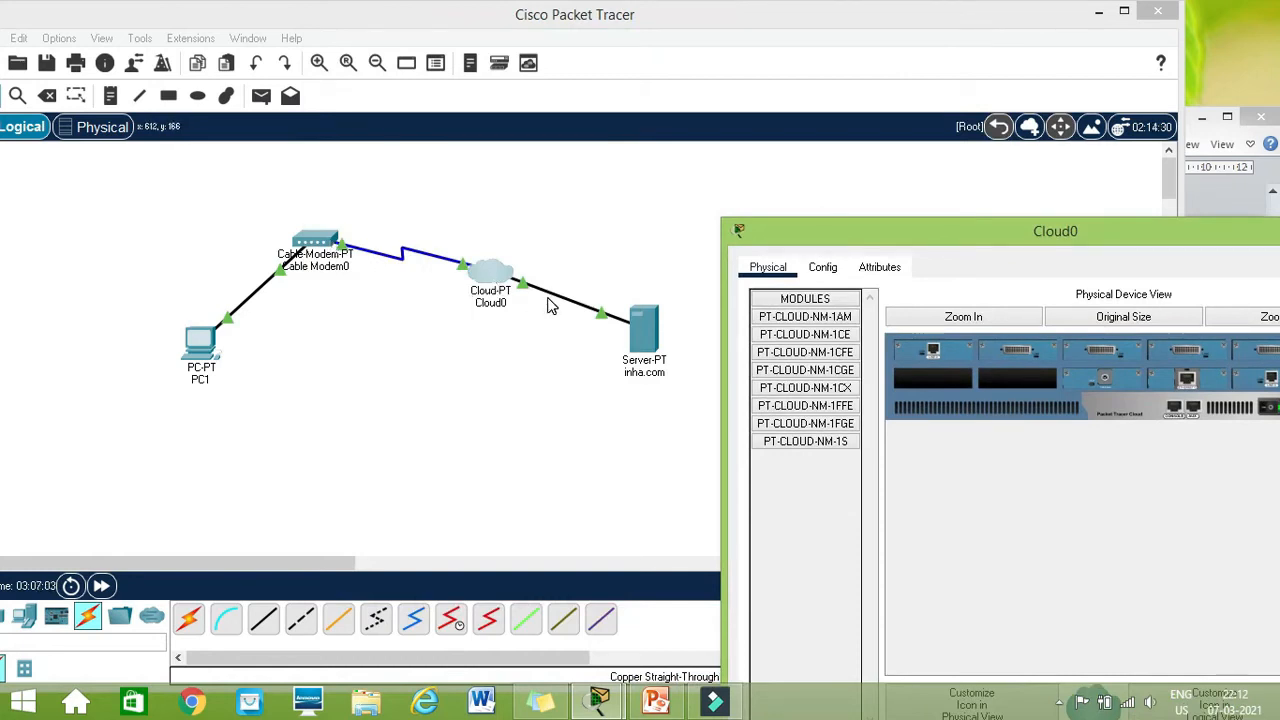
drag(803, 244, 554, 91)
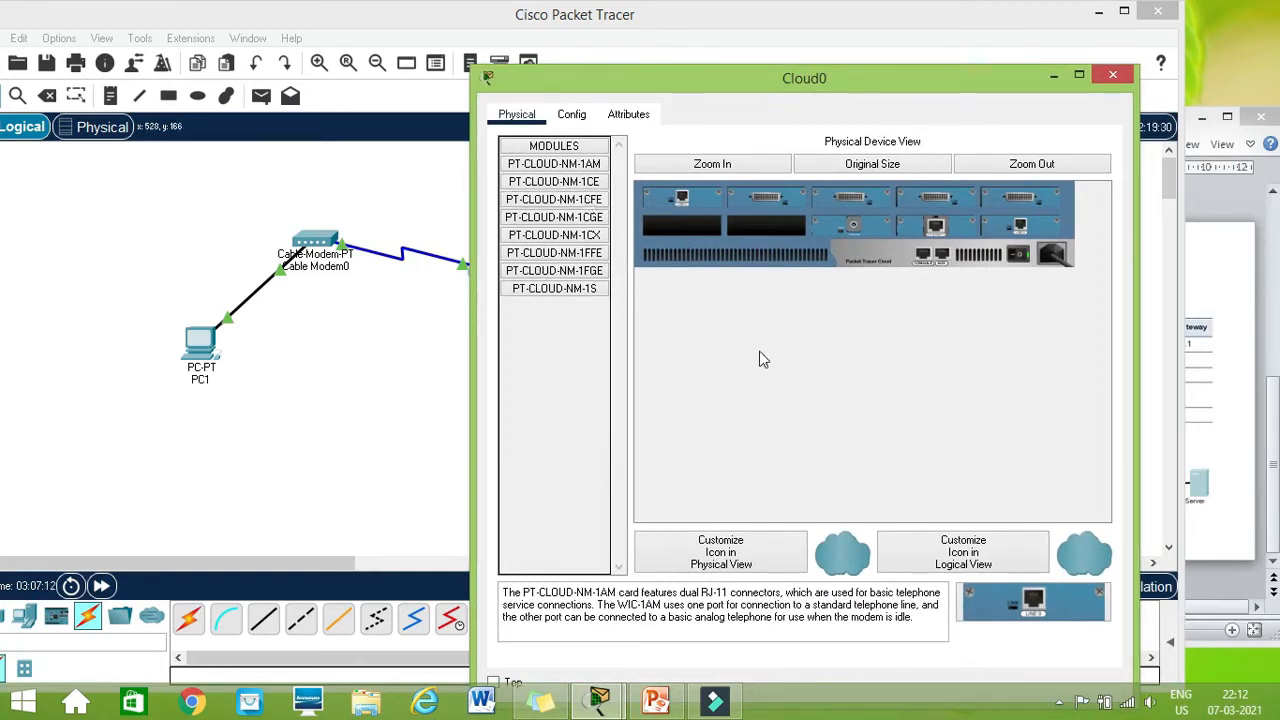
click(750, 164)
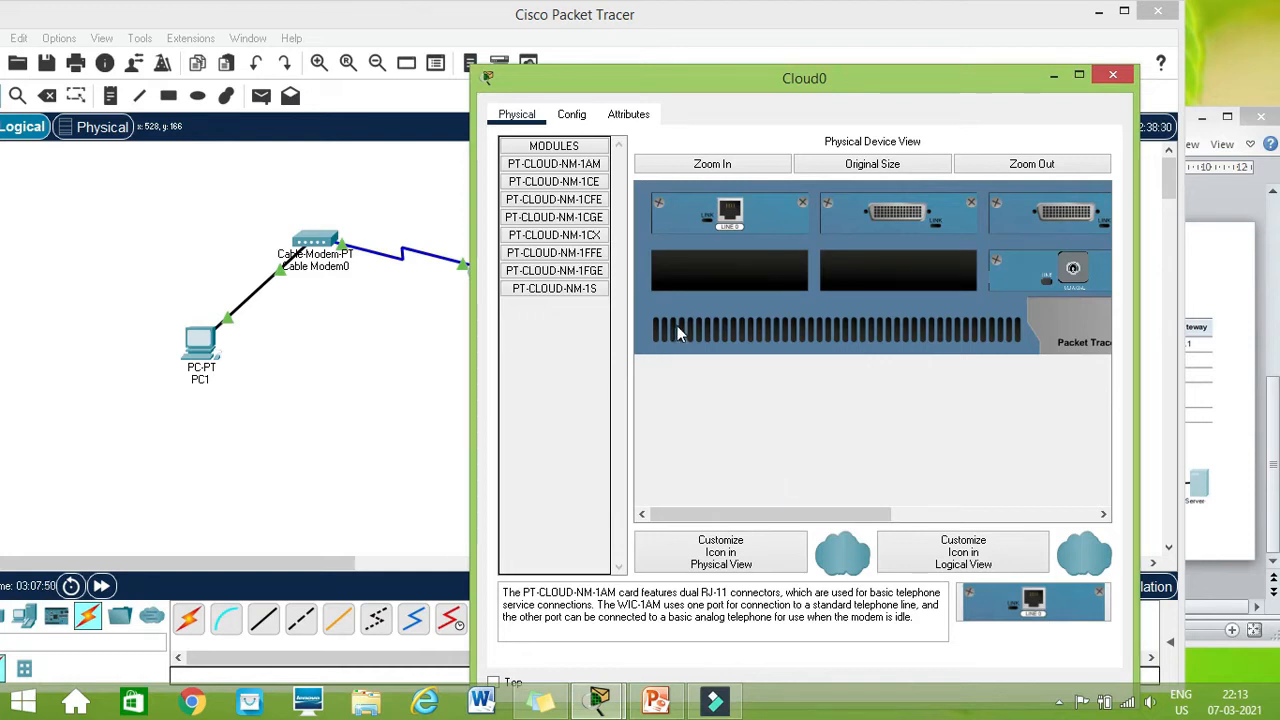
Step: Try to add a PT-CLOUD-NM-1CX module to the cloud's first empty slot, and switch the cloud's power off
drag(572, 247, 736, 286)
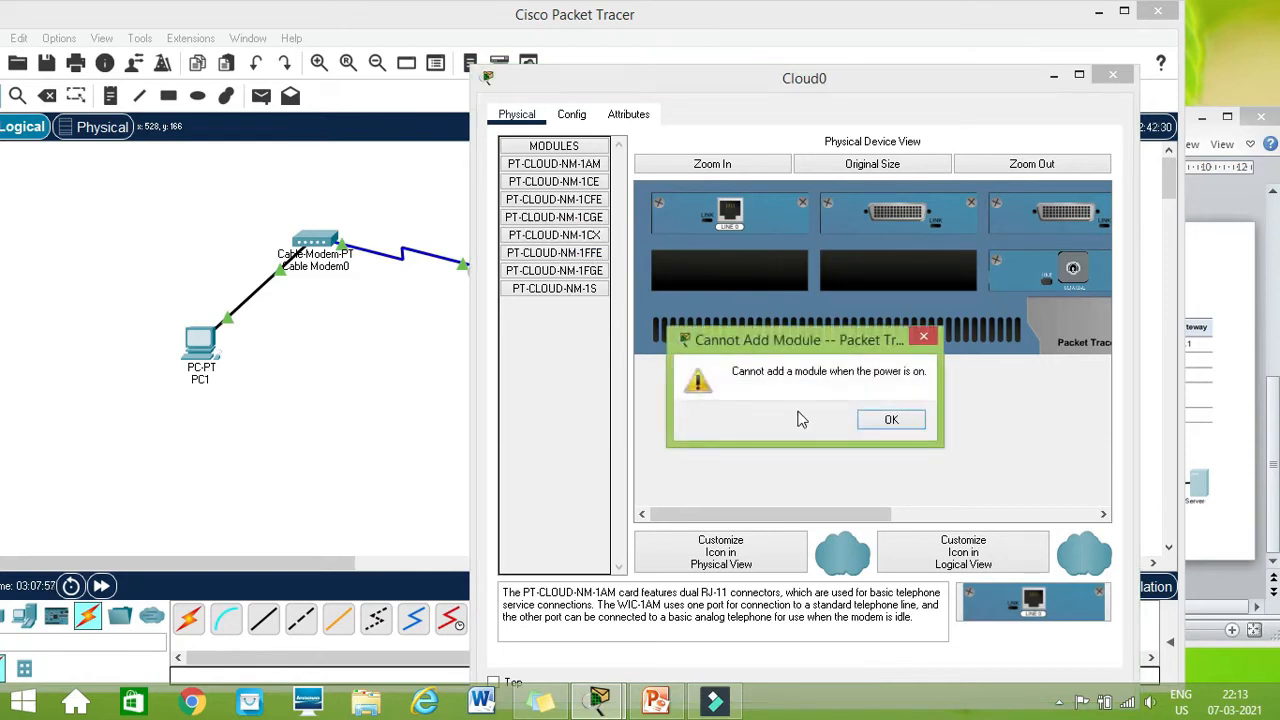
click(887, 420)
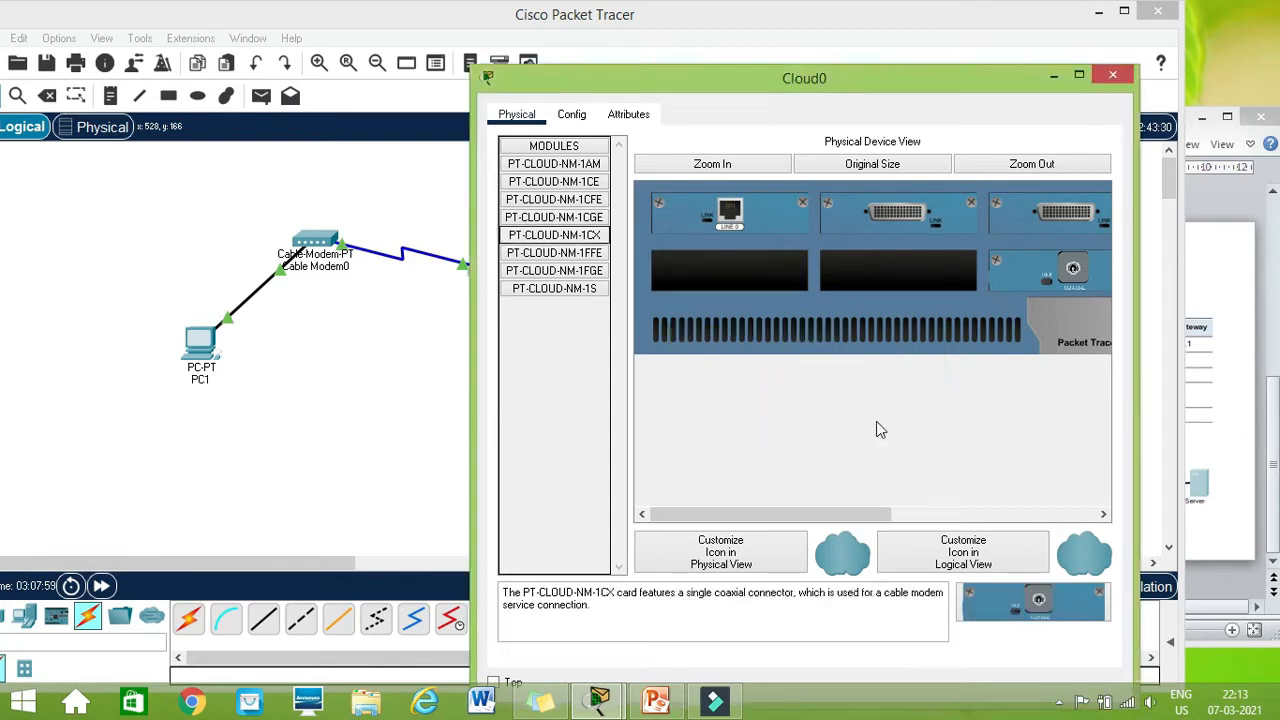
drag(827, 519, 1063, 518)
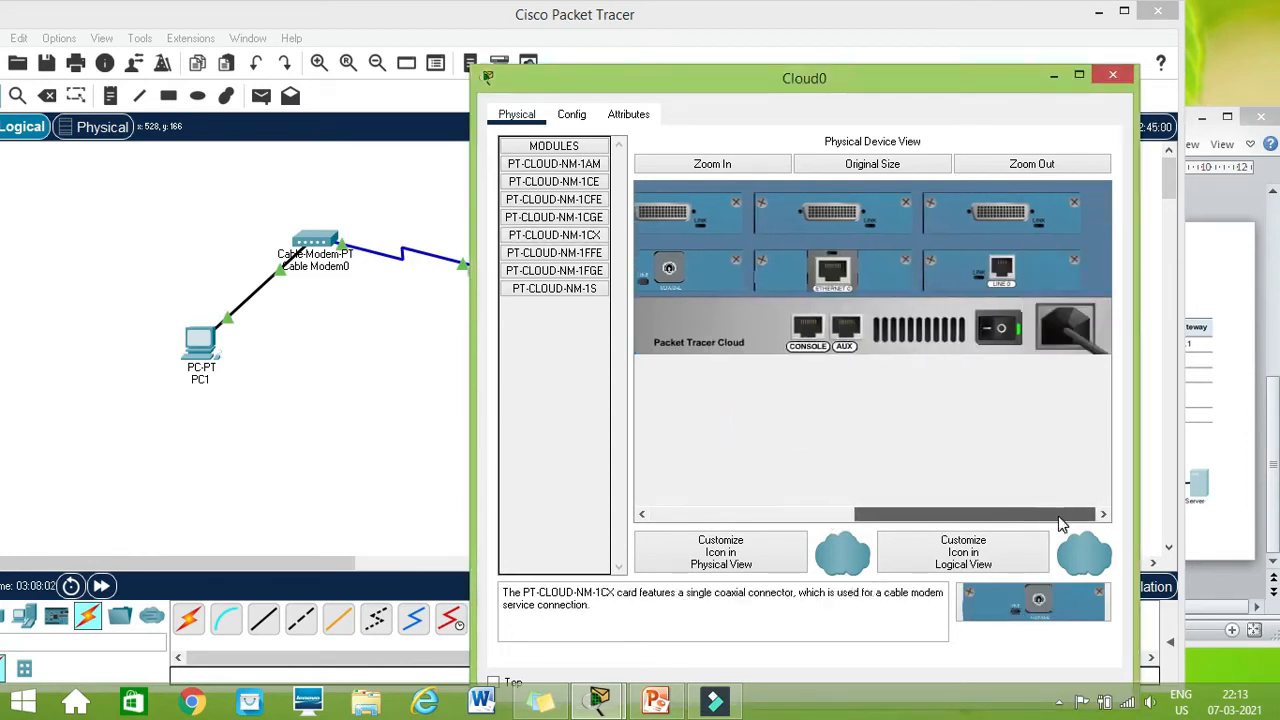
click(997, 336)
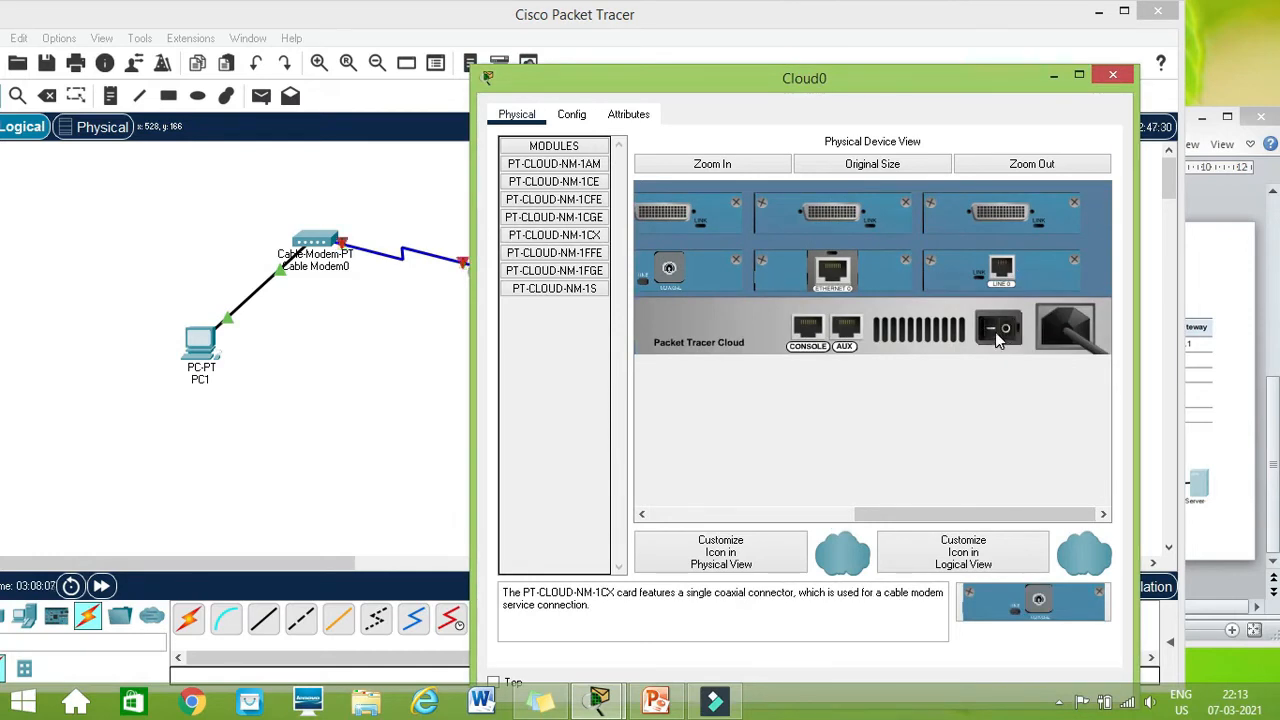
Step: Install a PT-CLOUD-NM-1CX module in the cloud's first empty slot and a PT-CLOUD-NM-1CFE module in the second
drag(894, 516, 680, 531)
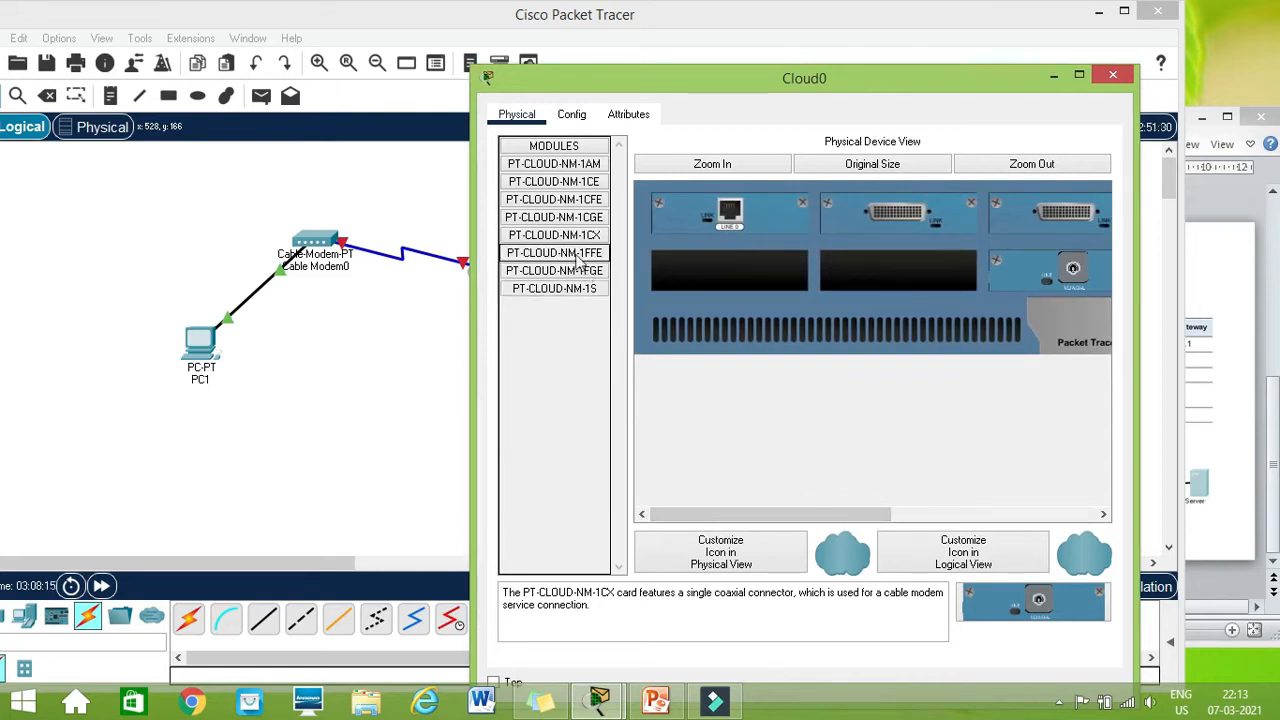
drag(558, 236, 710, 267)
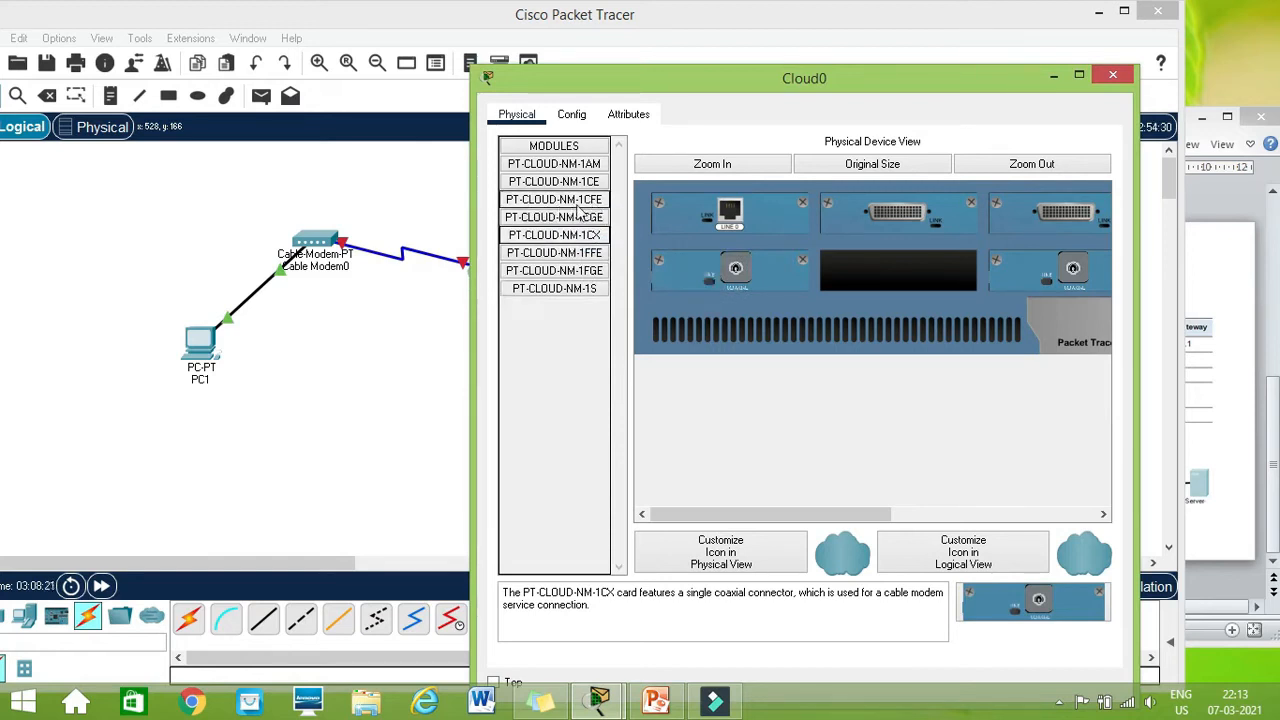
drag(590, 204, 876, 269)
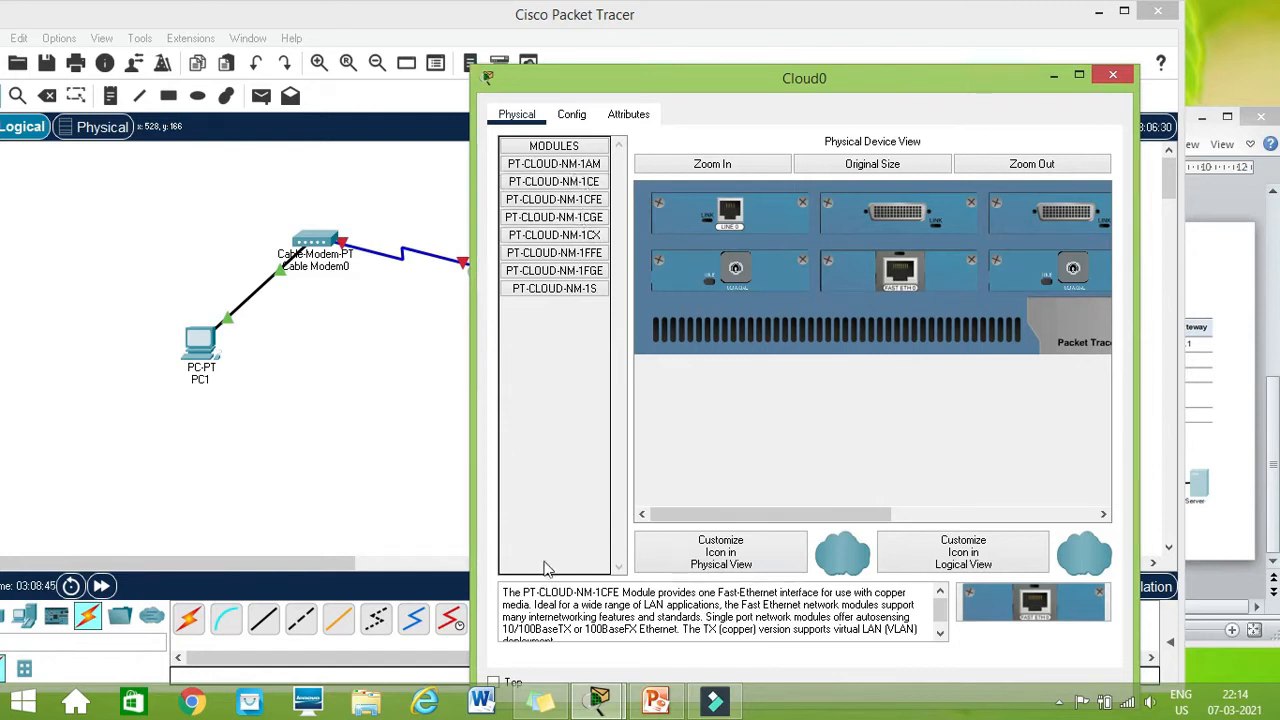
Step: Switch the cloud's power back on and return to the newly installed modules
drag(880, 78, 775, 136)
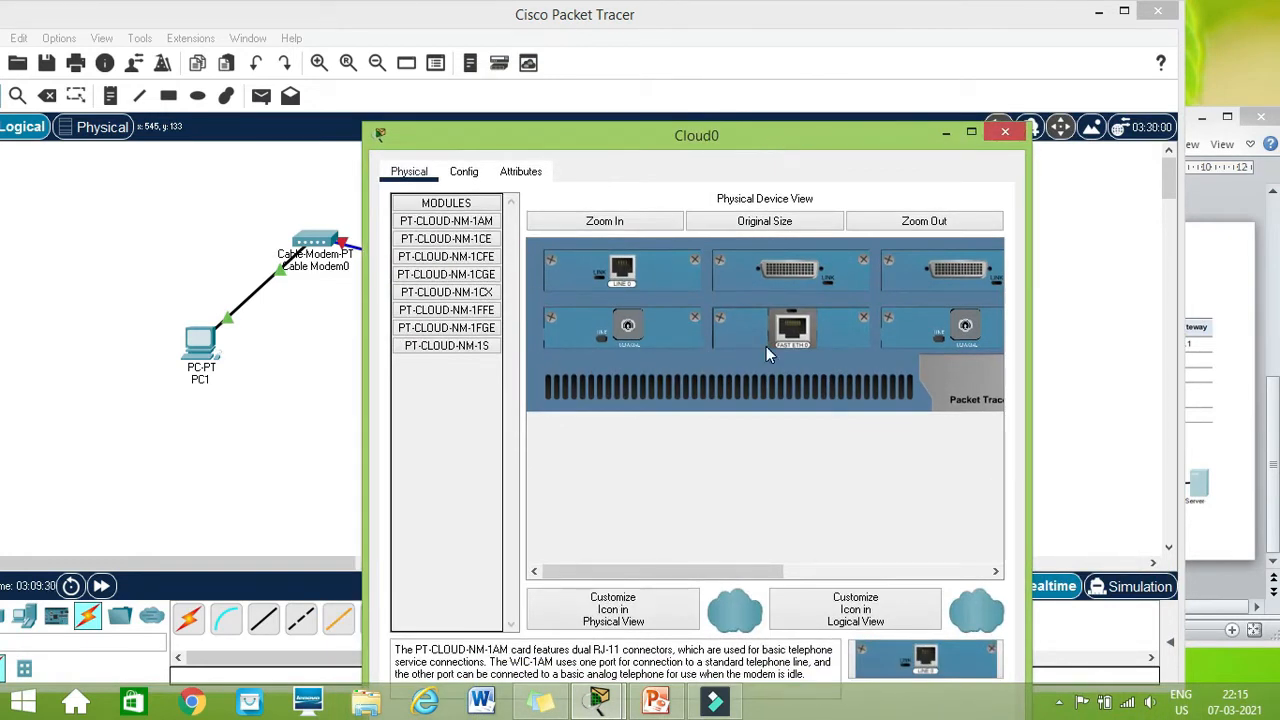
drag(733, 572, 934, 572)
click(893, 386)
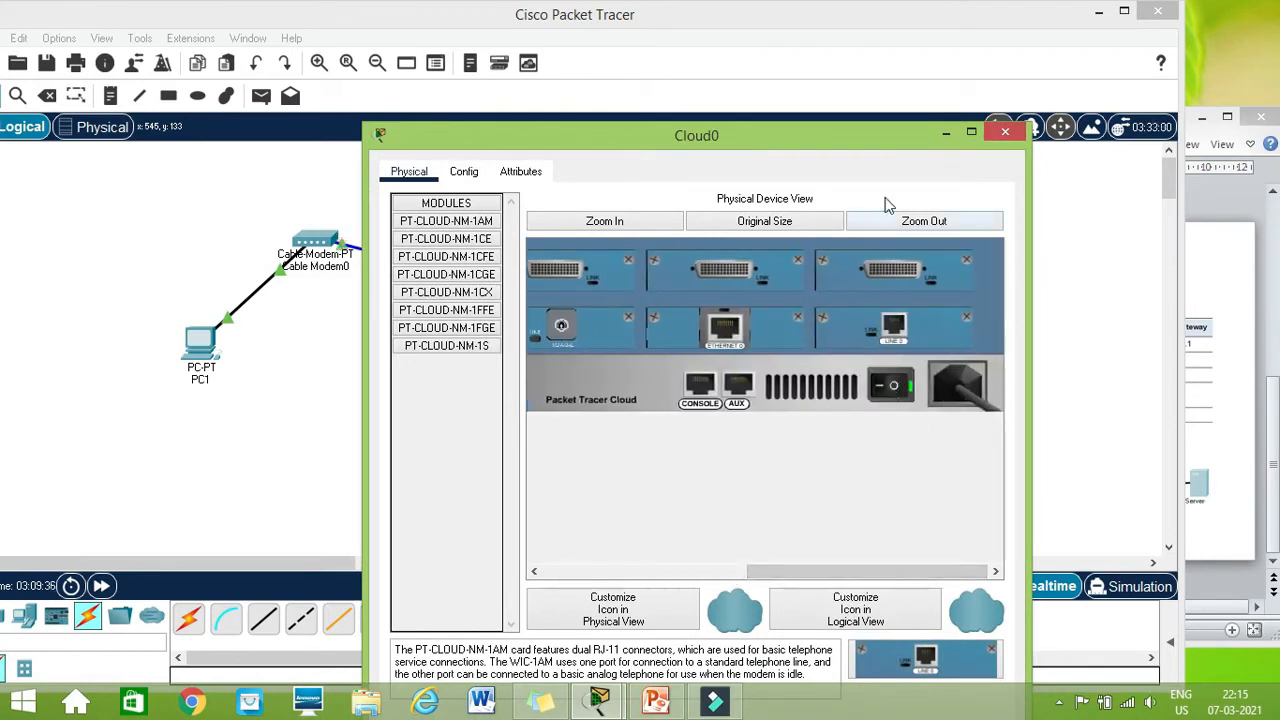
drag(850, 142, 946, 182)
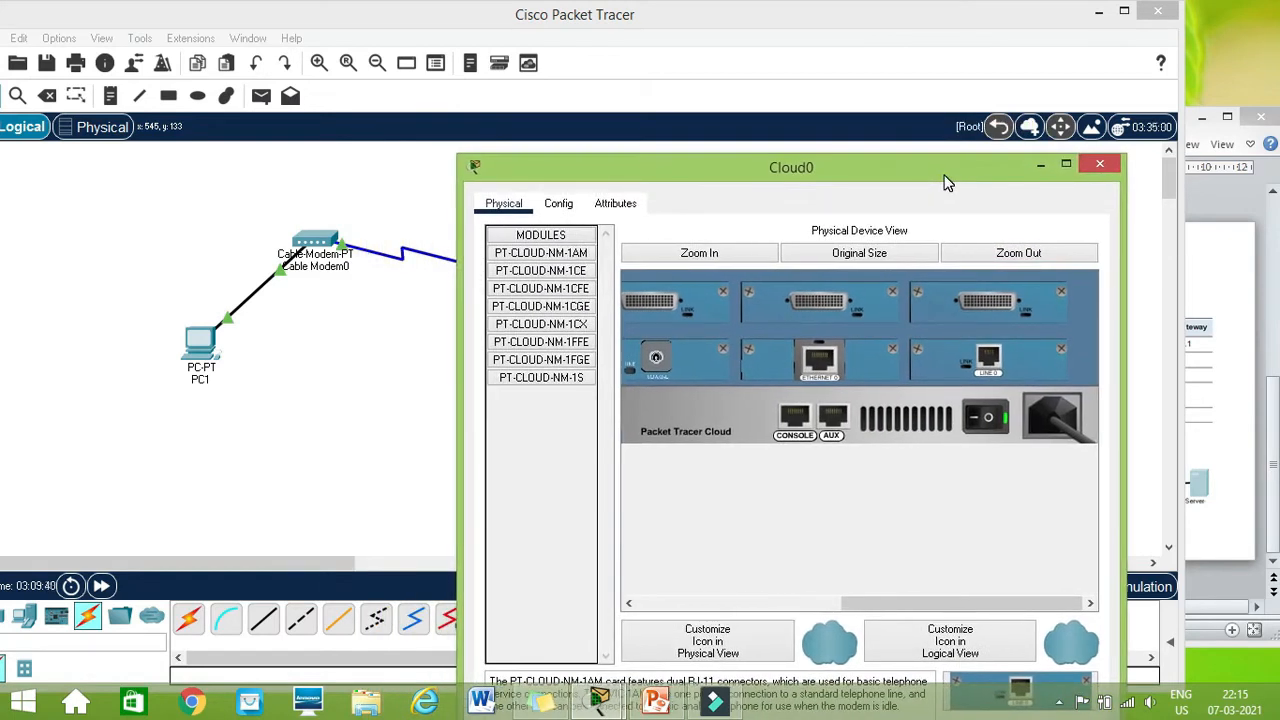
drag(871, 606, 652, 608)
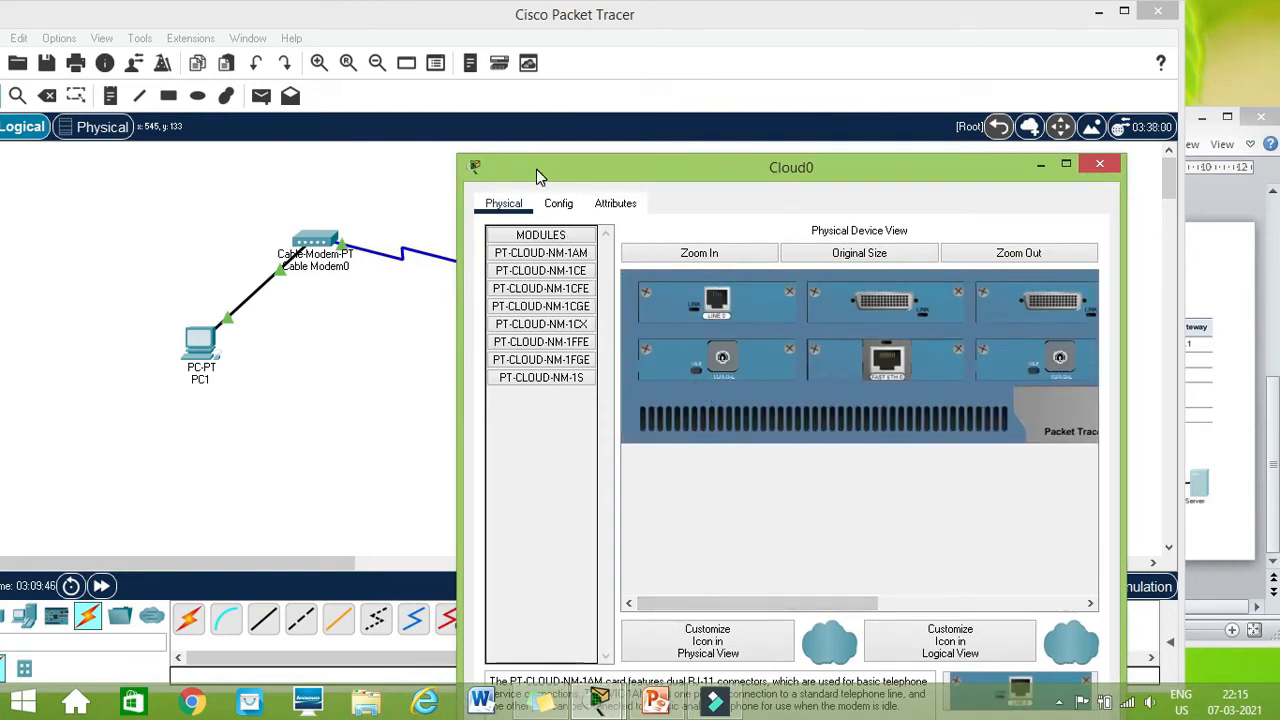
Step: Open the cloud's configuration and collapse its Global, Connections and Interface sections
click(557, 204)
drag(658, 178, 727, 210)
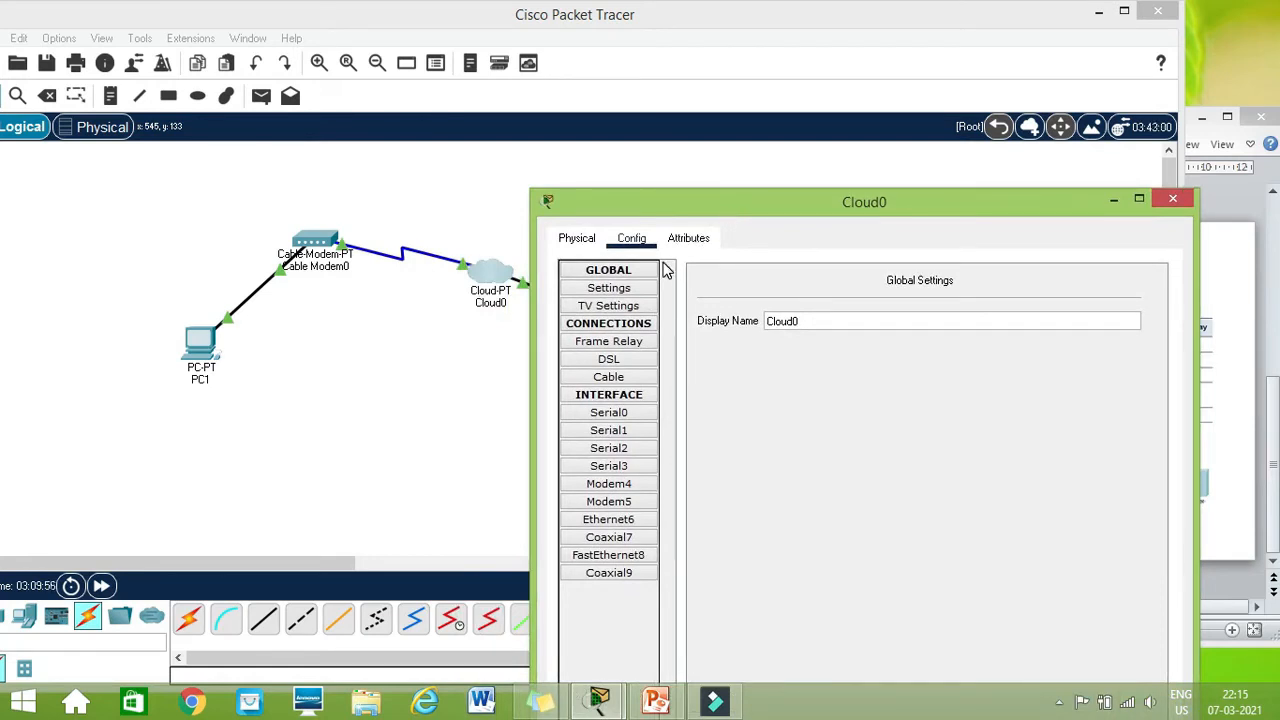
click(630, 272)
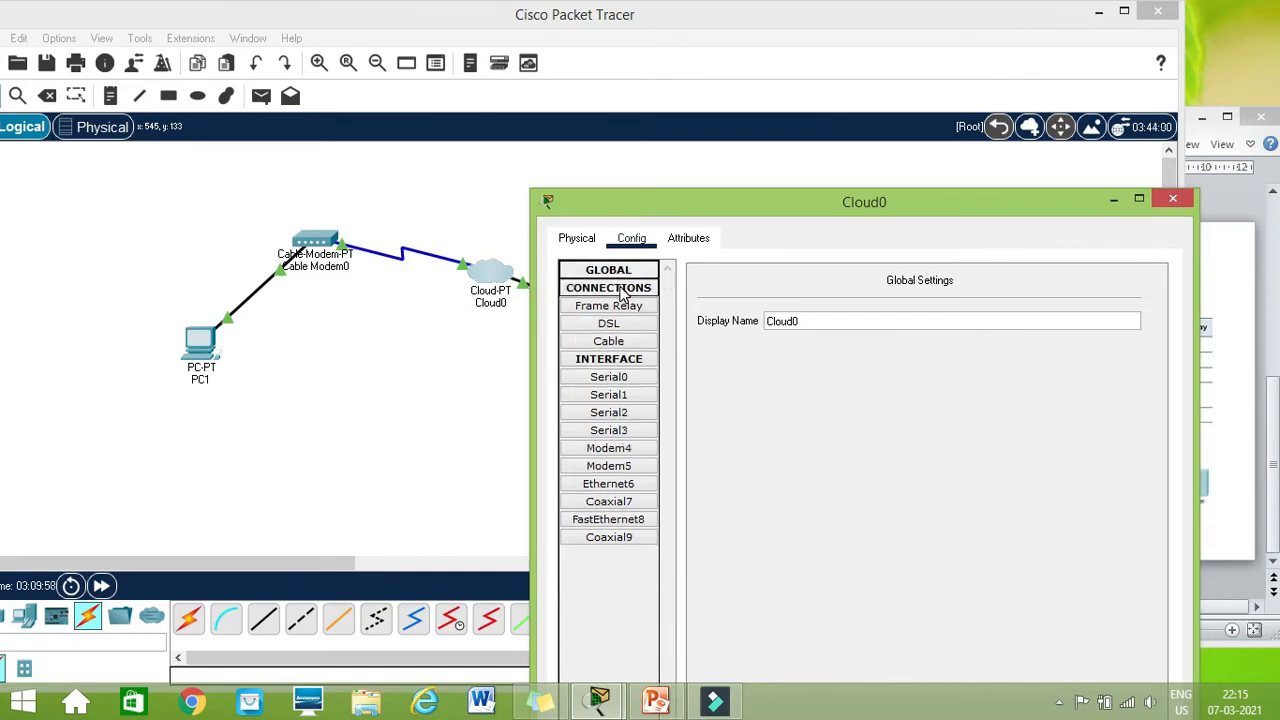
click(620, 289)
click(620, 307)
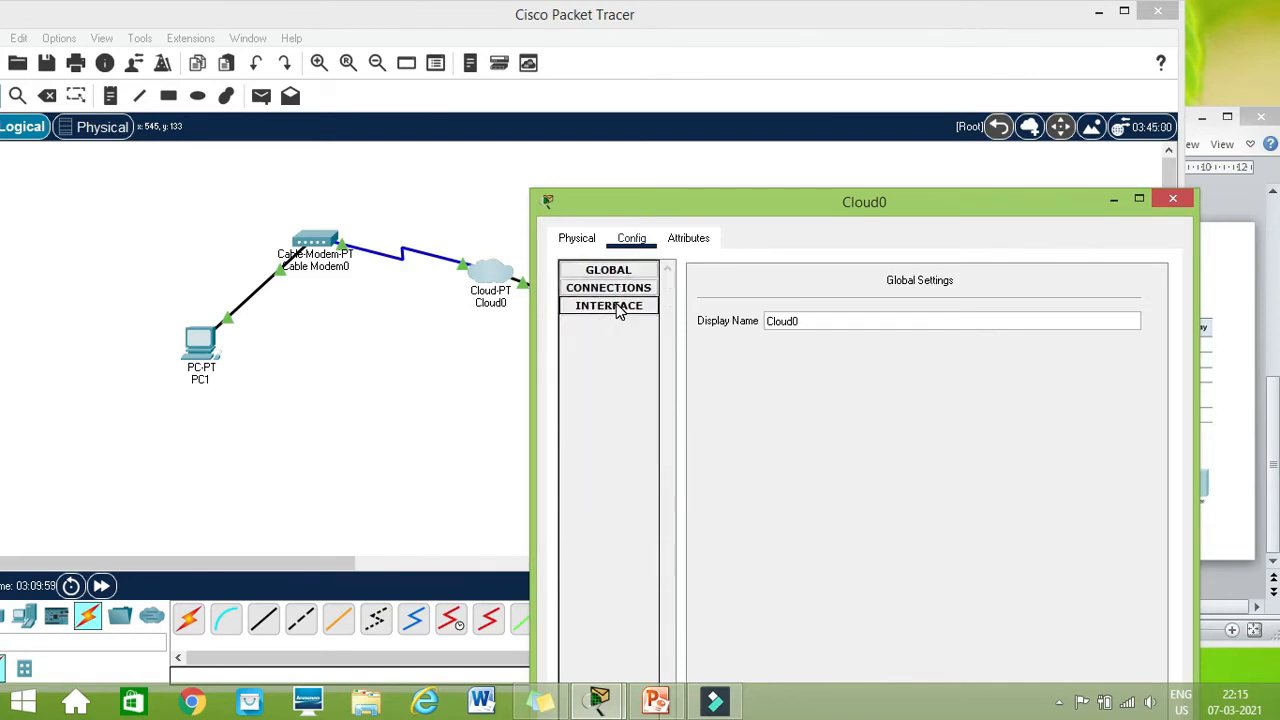
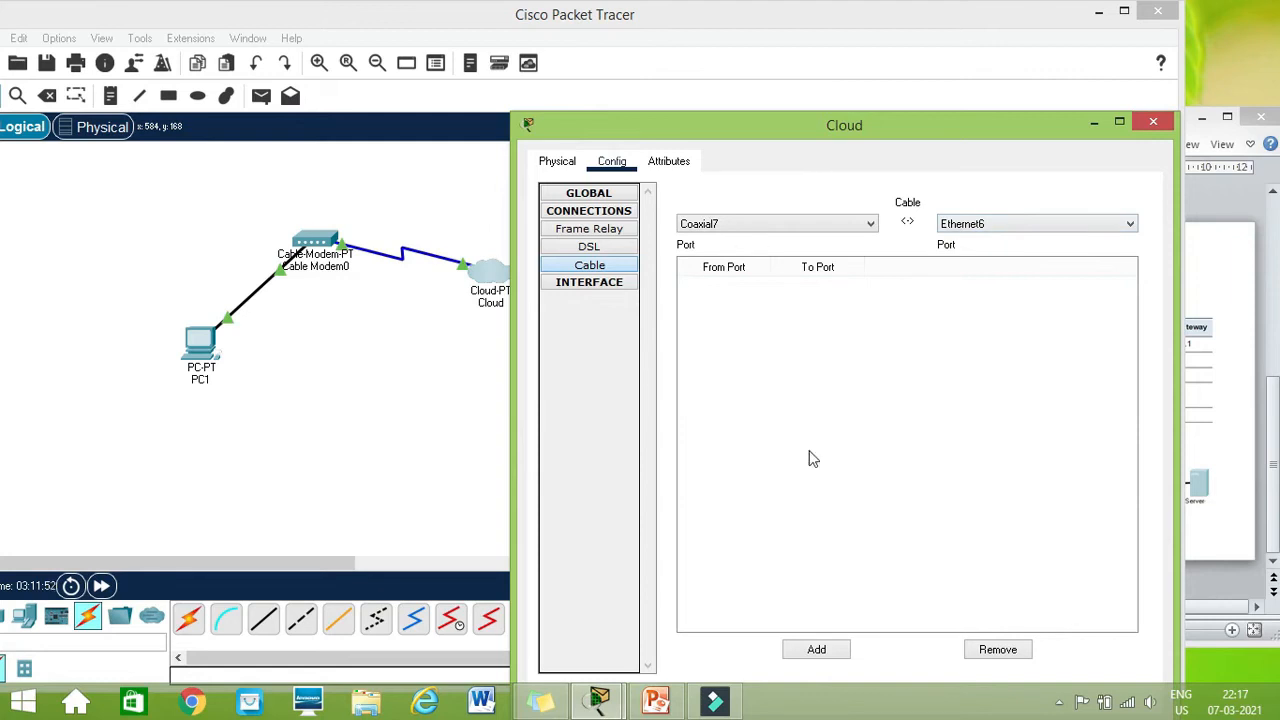
Step: Add a cable connection from port Coaxial7 to port Ethernet6 on the cloud and close its settings
click(812, 654)
click(614, 211)
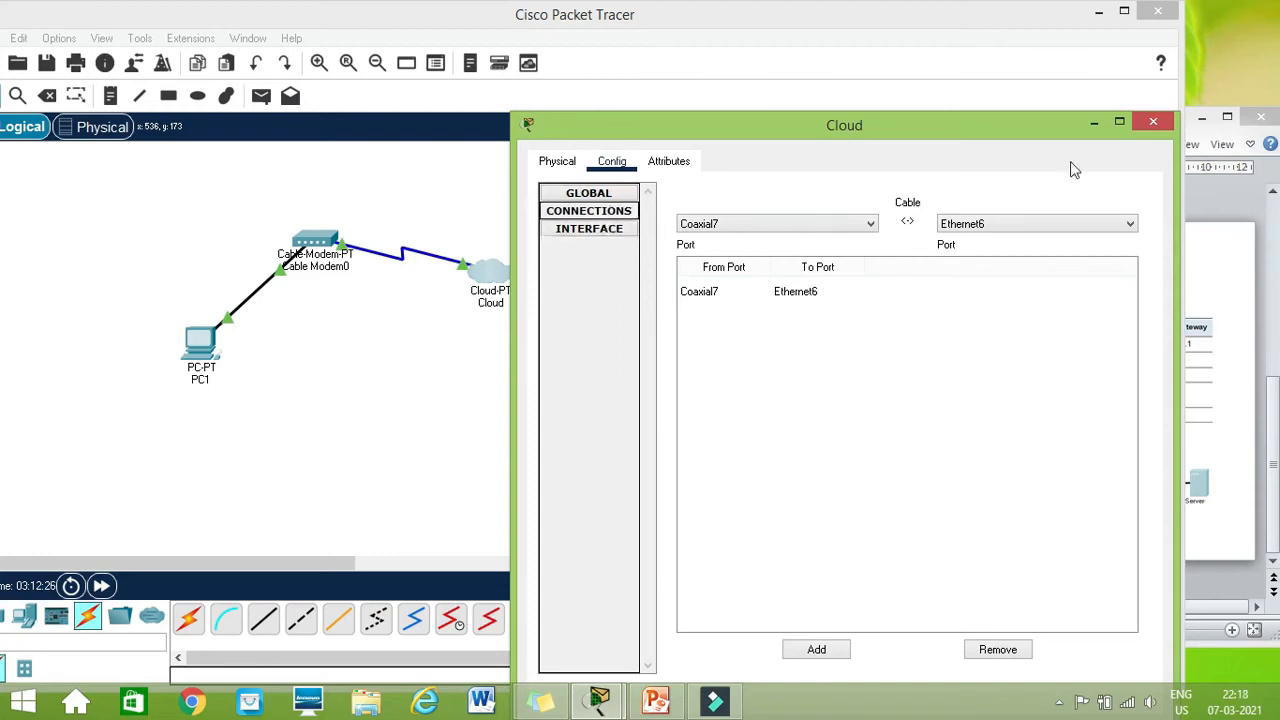
click(1155, 124)
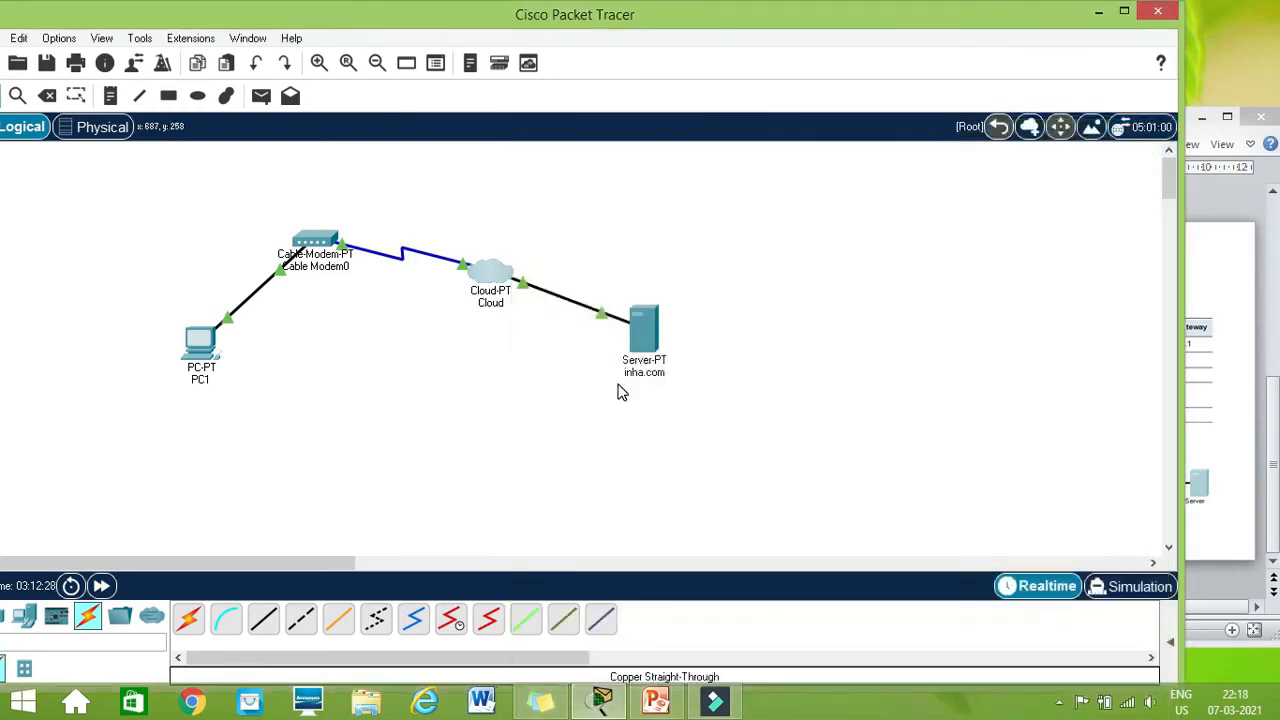
Step: Change the cable modem's display name to Modem and close its settings
mouse_move(312, 256)
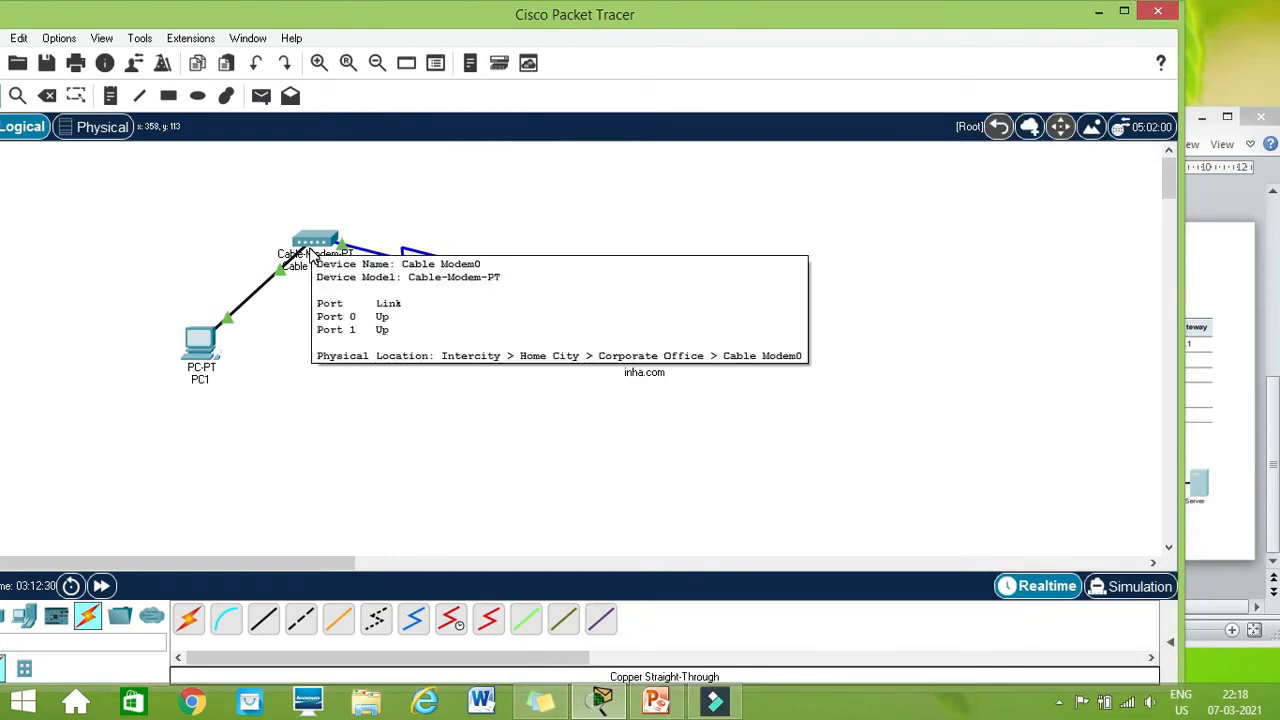
click(318, 246)
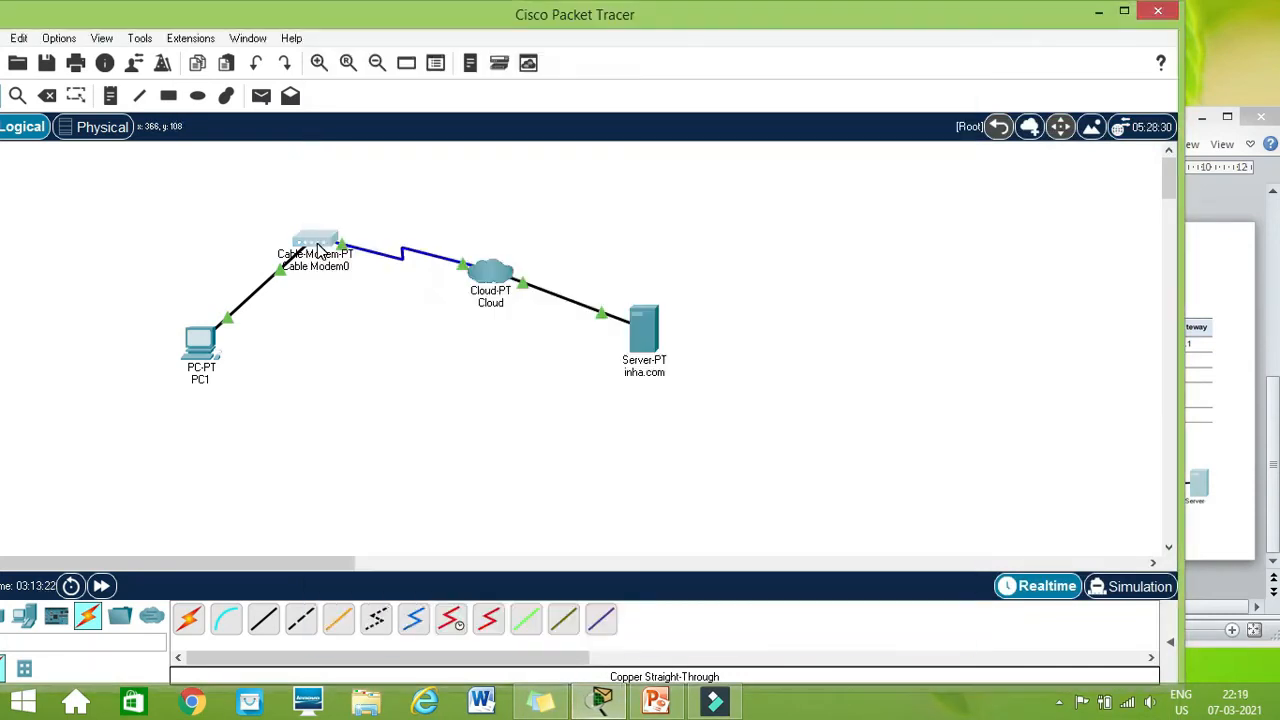
click(316, 251)
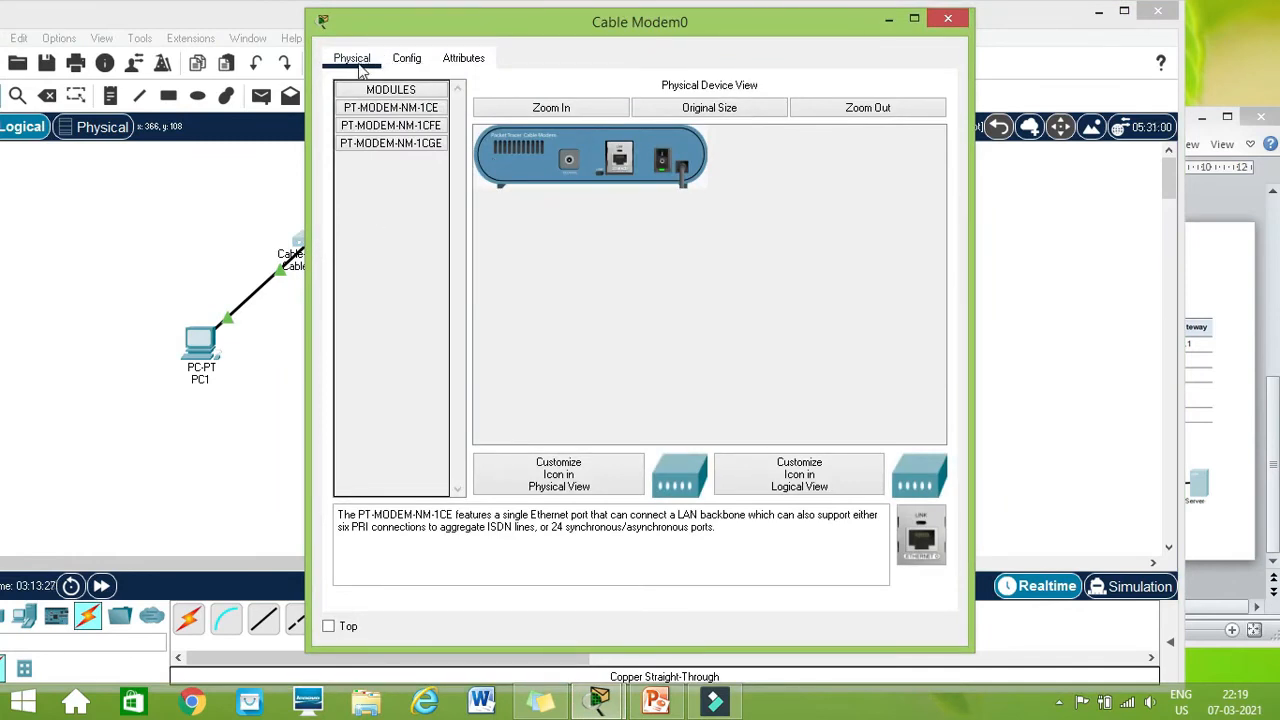
click(404, 62)
click(371, 92)
click(597, 141)
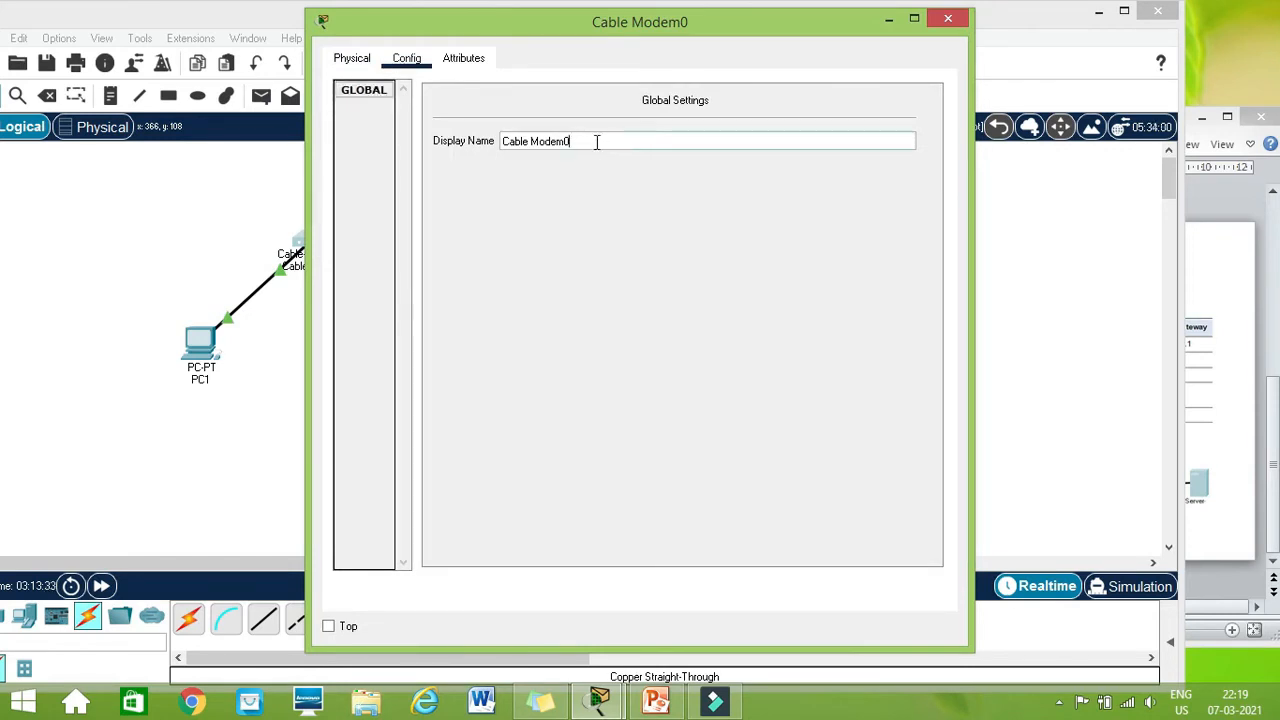
key(BackSpace)
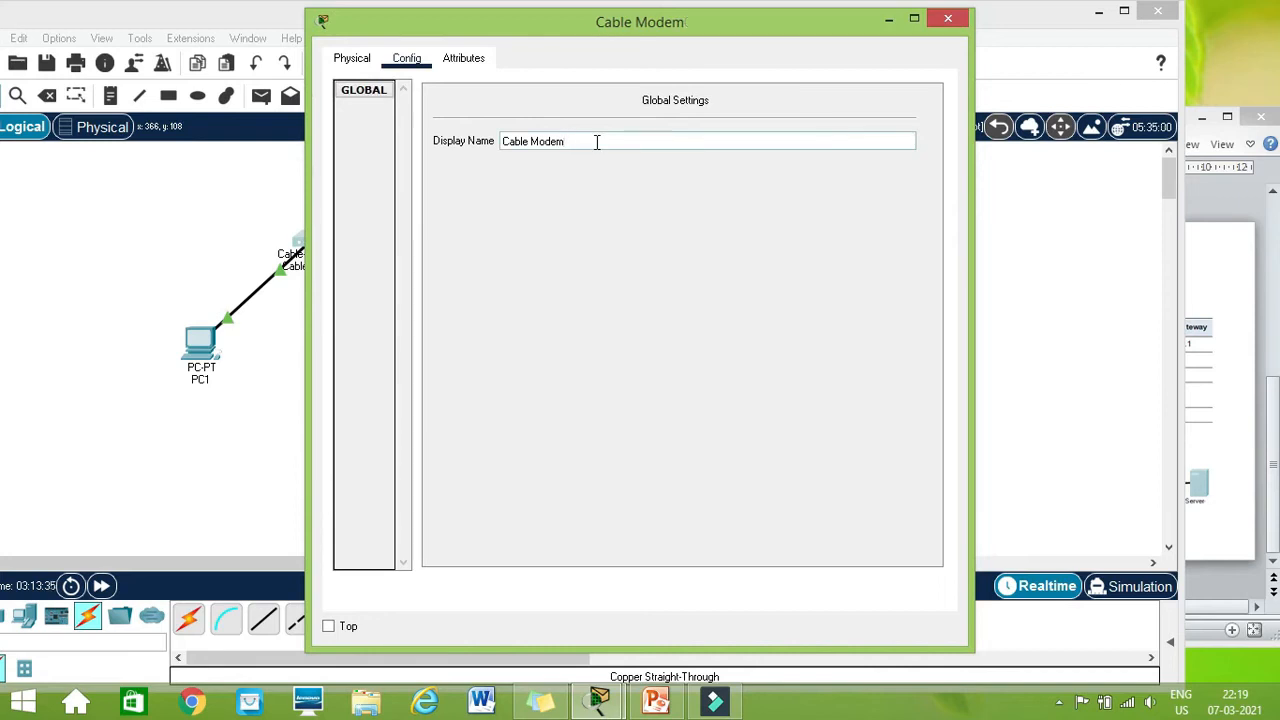
key(BackSpace)
key(BackSpace)
key(BackSpace)
key(BackSpace)
key(BackSpace)
key(BackSpace)
key(BackSpace)
key(BackSpace)
key(BackSpace)
key(BackSpace)
key(BackSpace)
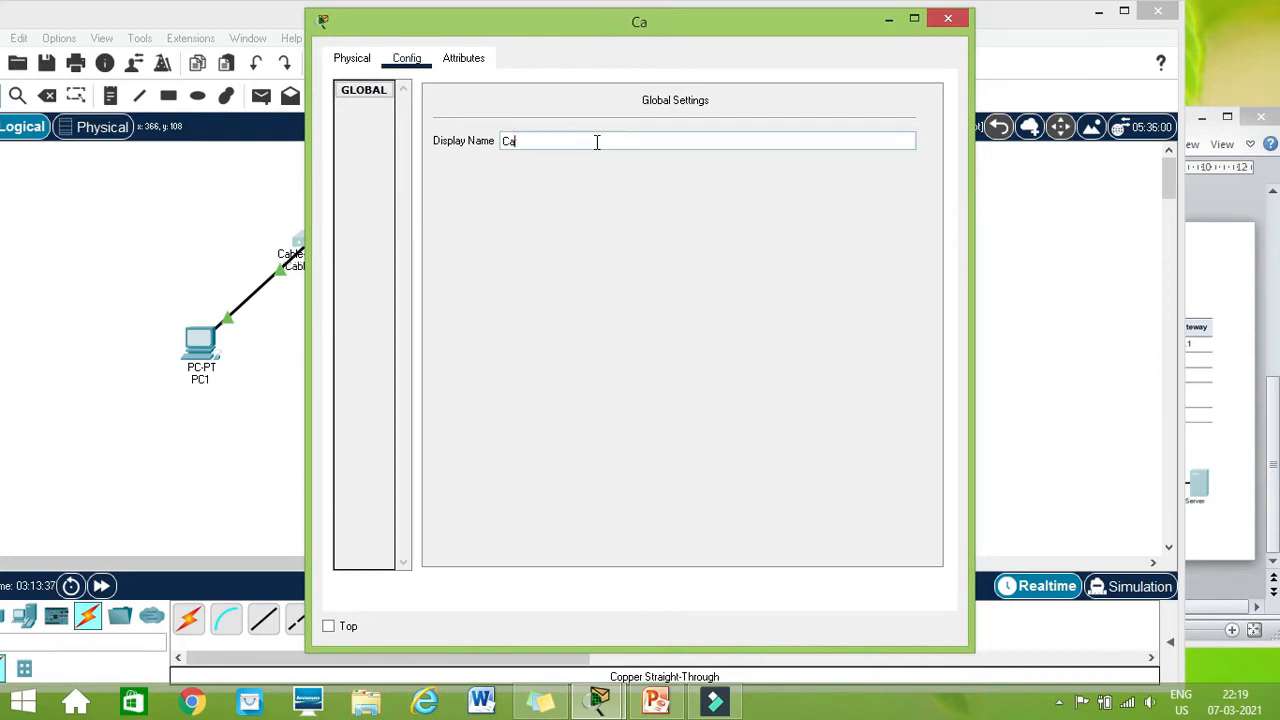
text(Modem)
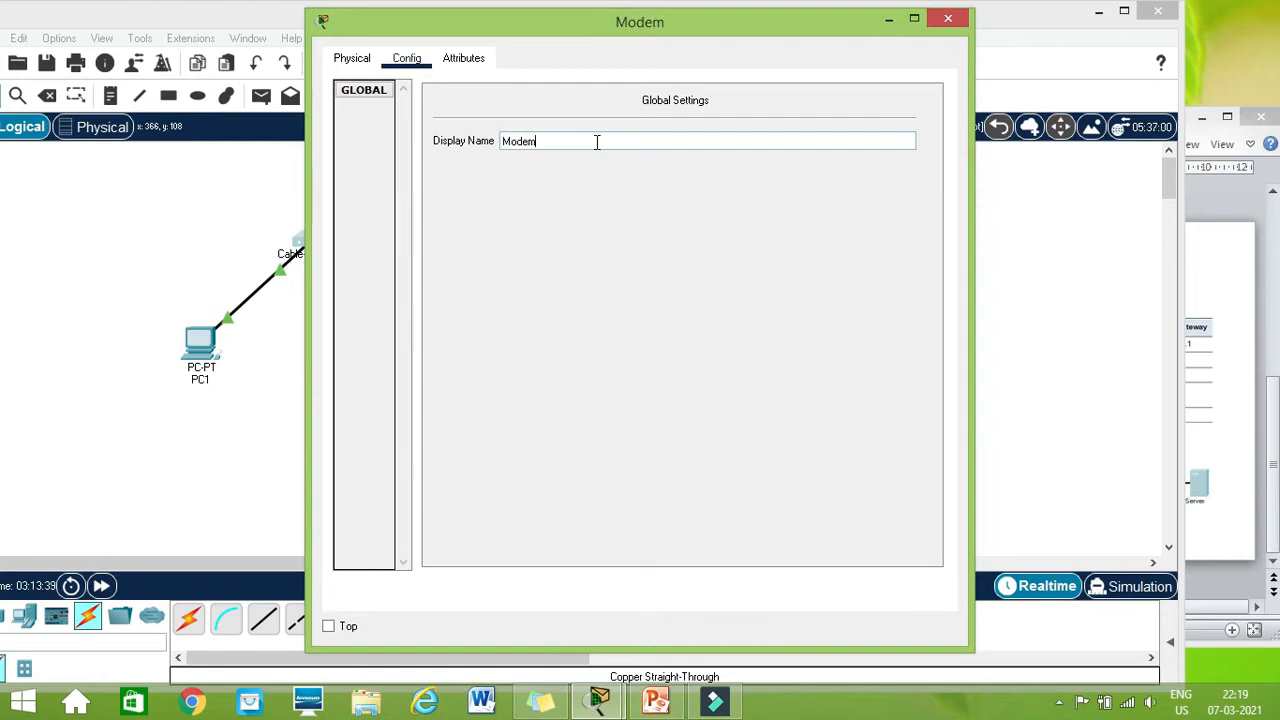
click(960, 19)
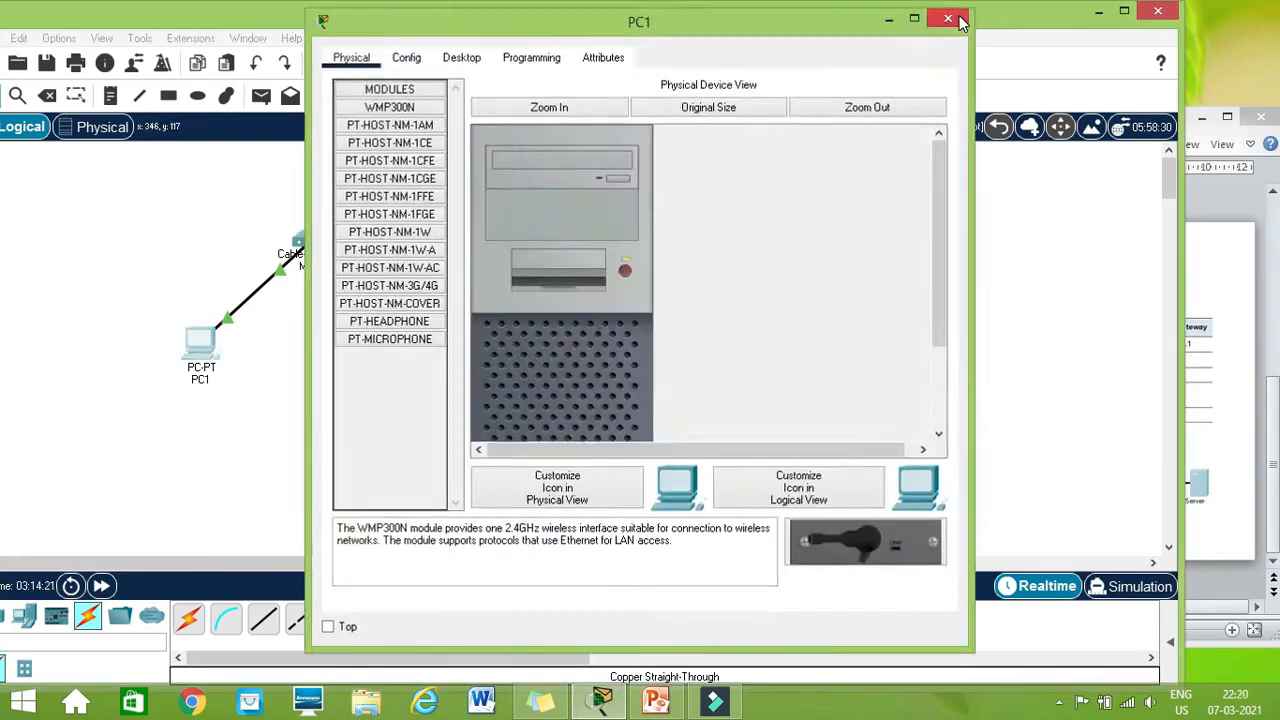
Step: Open PC1's configuration and change its display name to PC
click(960, 17)
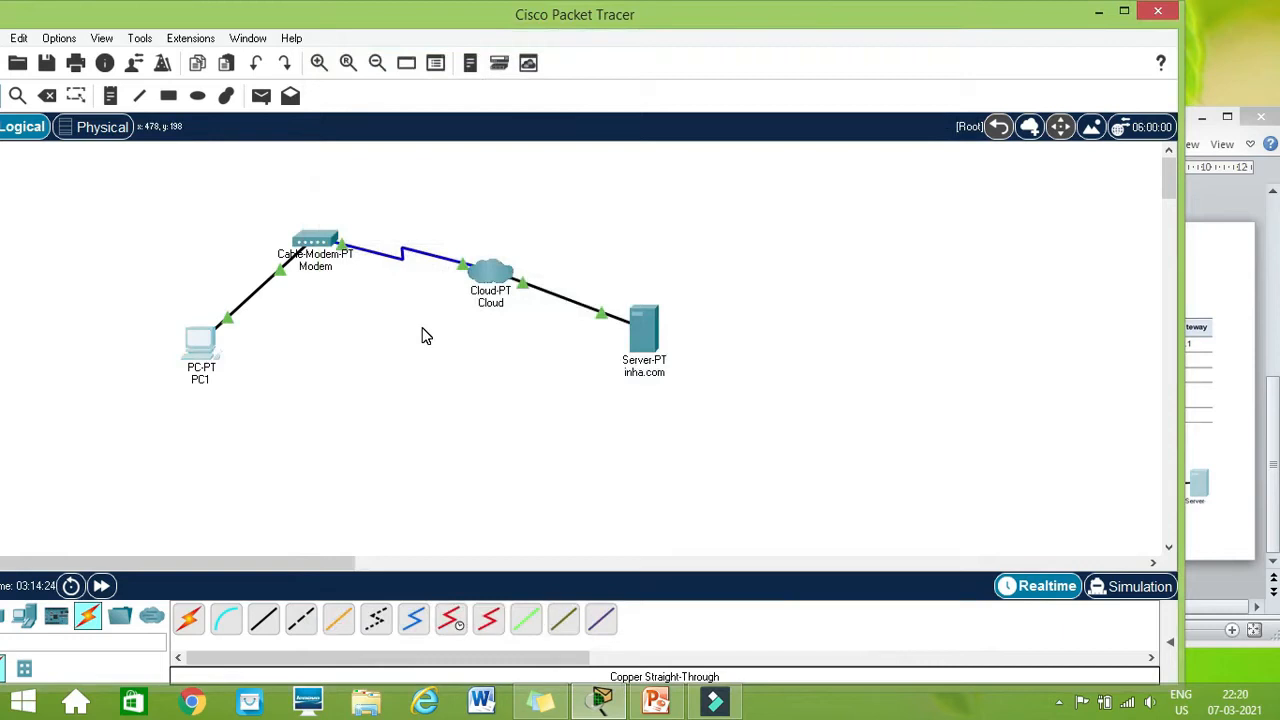
click(210, 350)
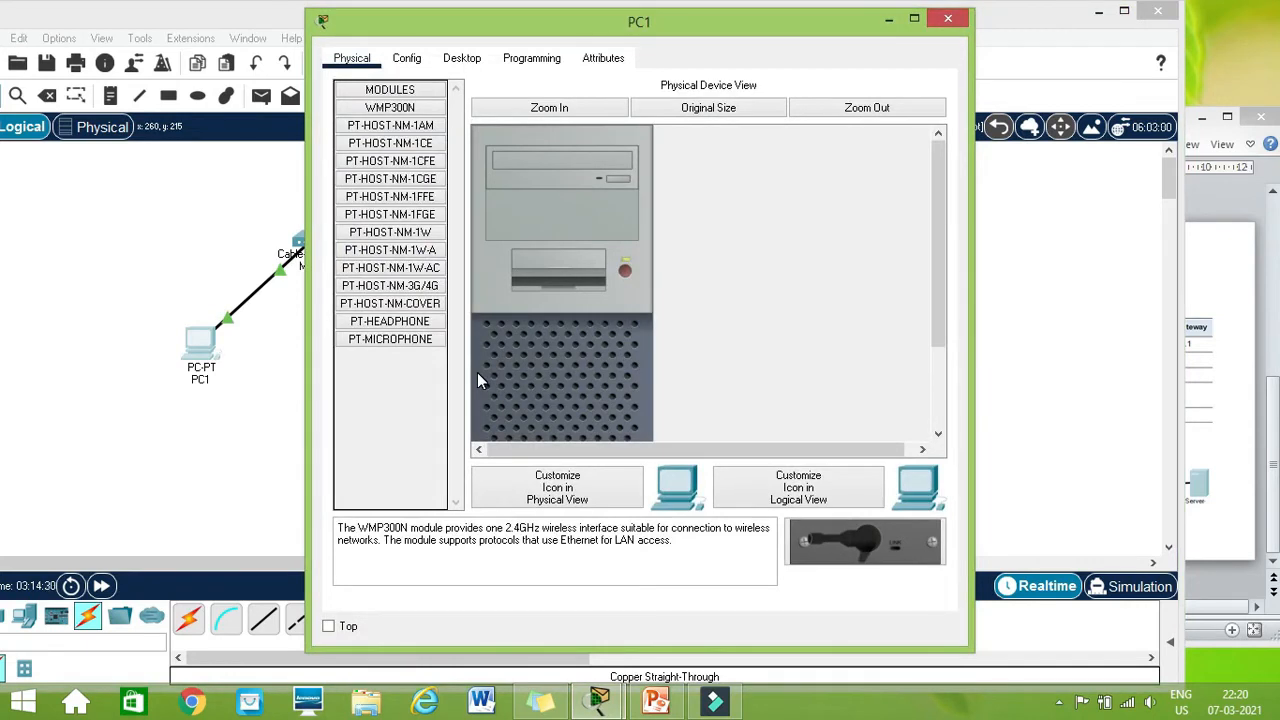
click(402, 89)
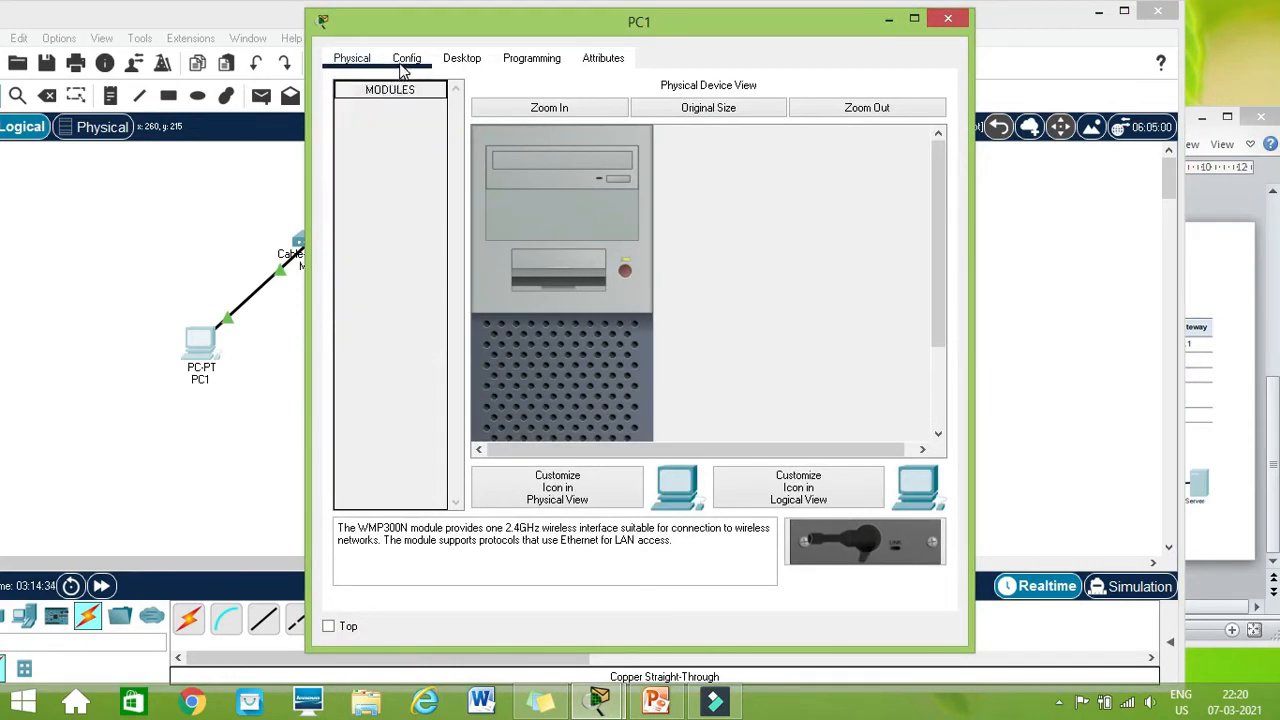
click(404, 64)
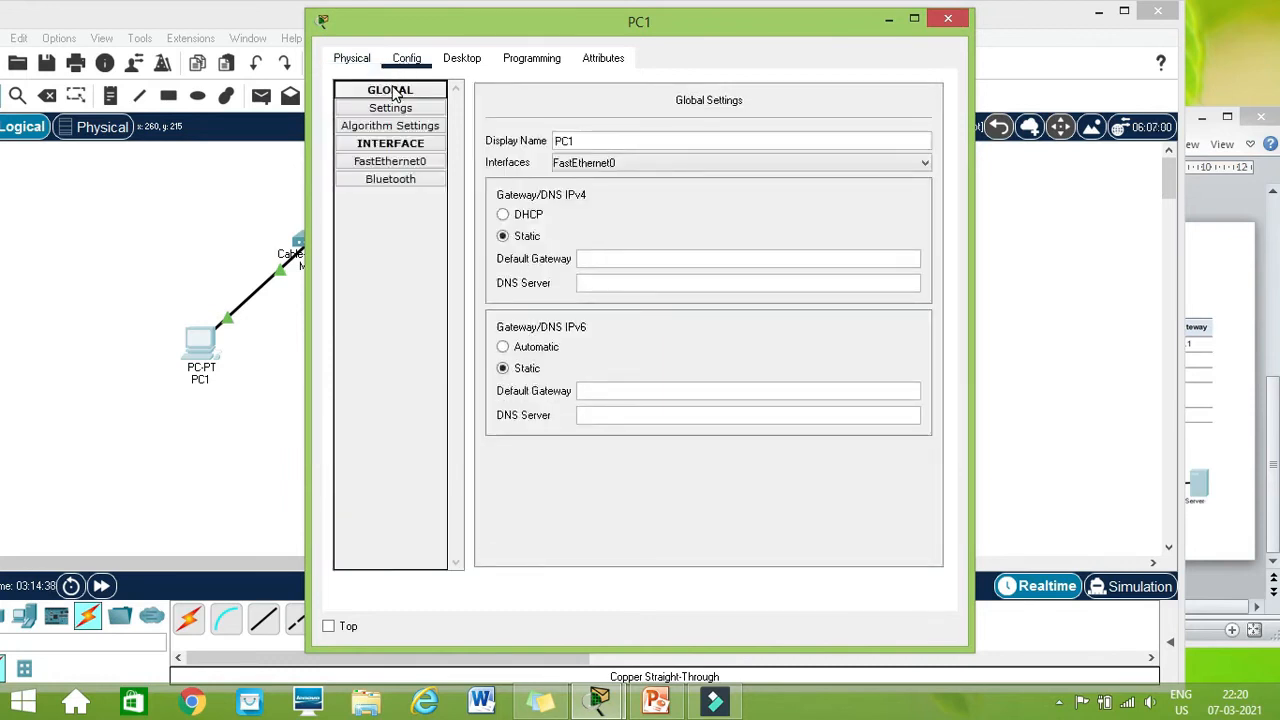
click(589, 140)
key(BackSpace)
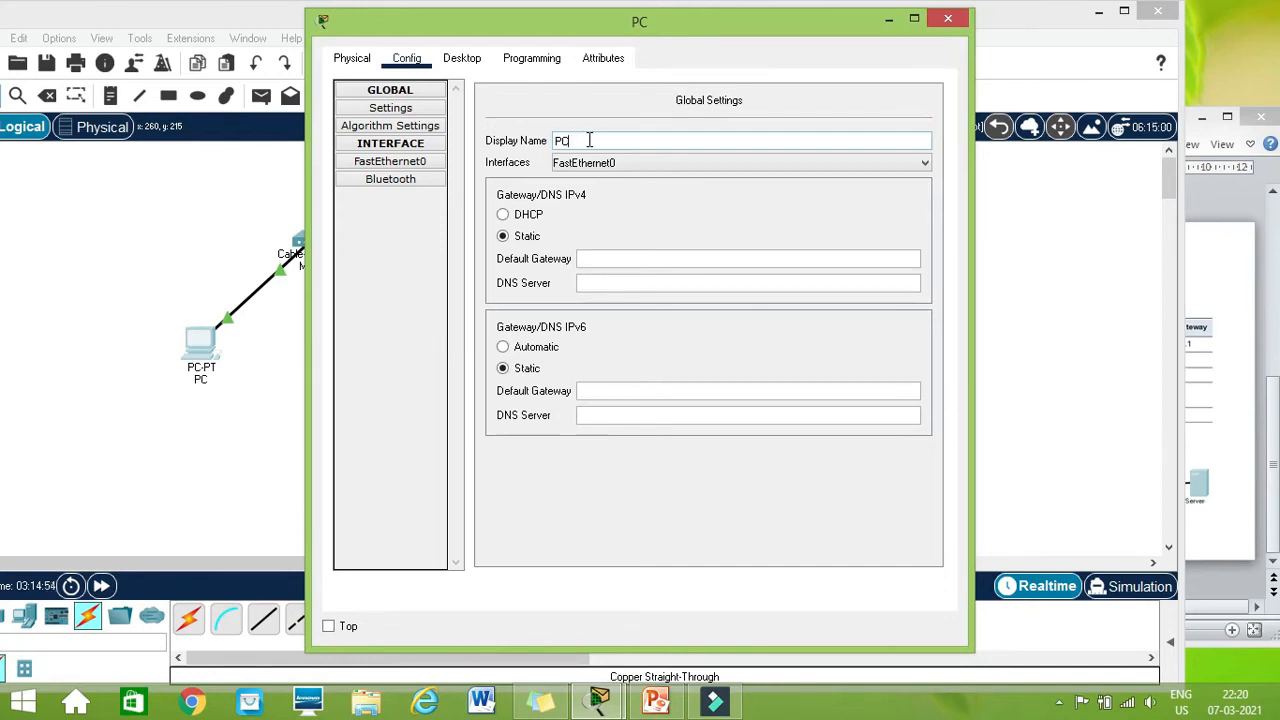
Step: Set the PC's IPv4 configuration to DHCP and close its IP configuration
click(460, 58)
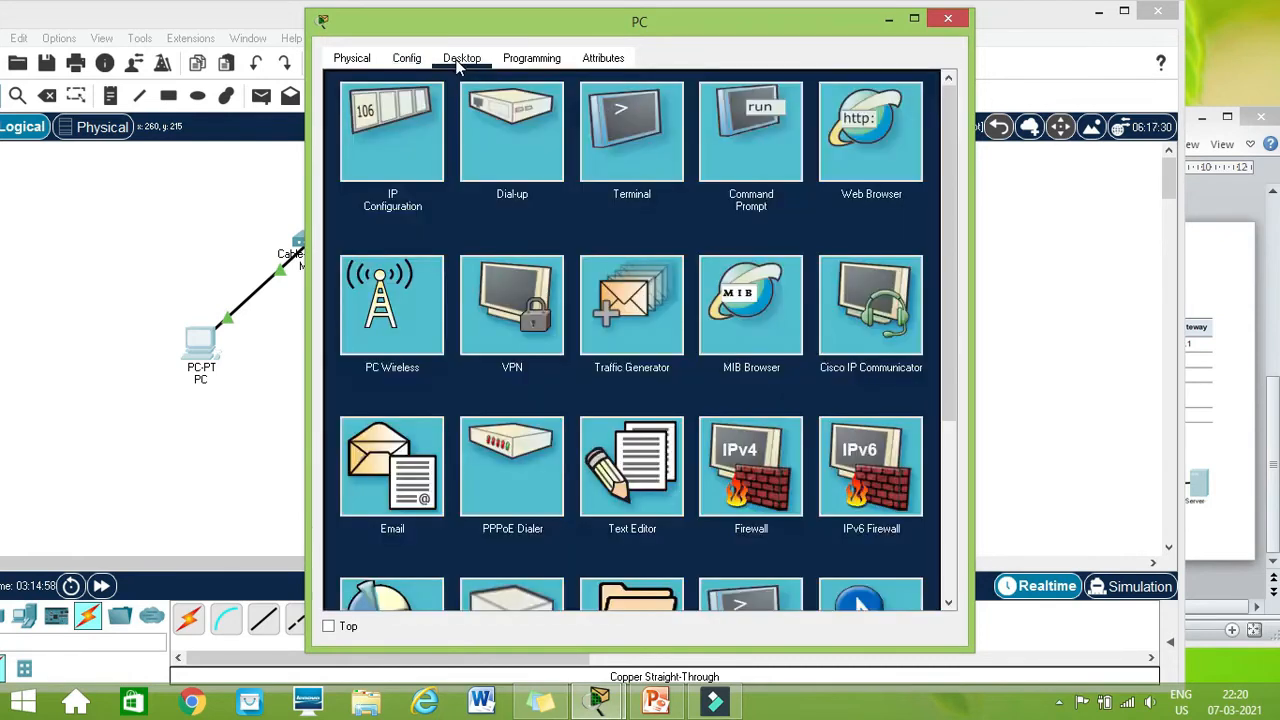
click(392, 166)
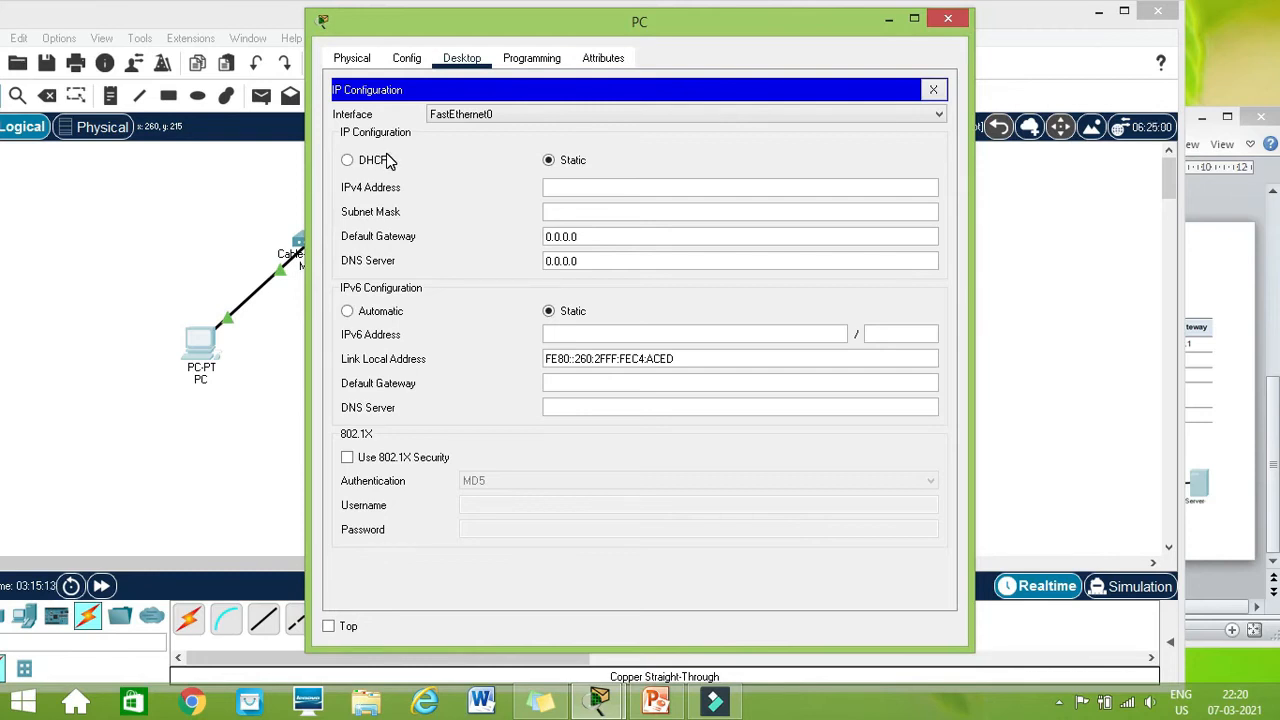
click(348, 162)
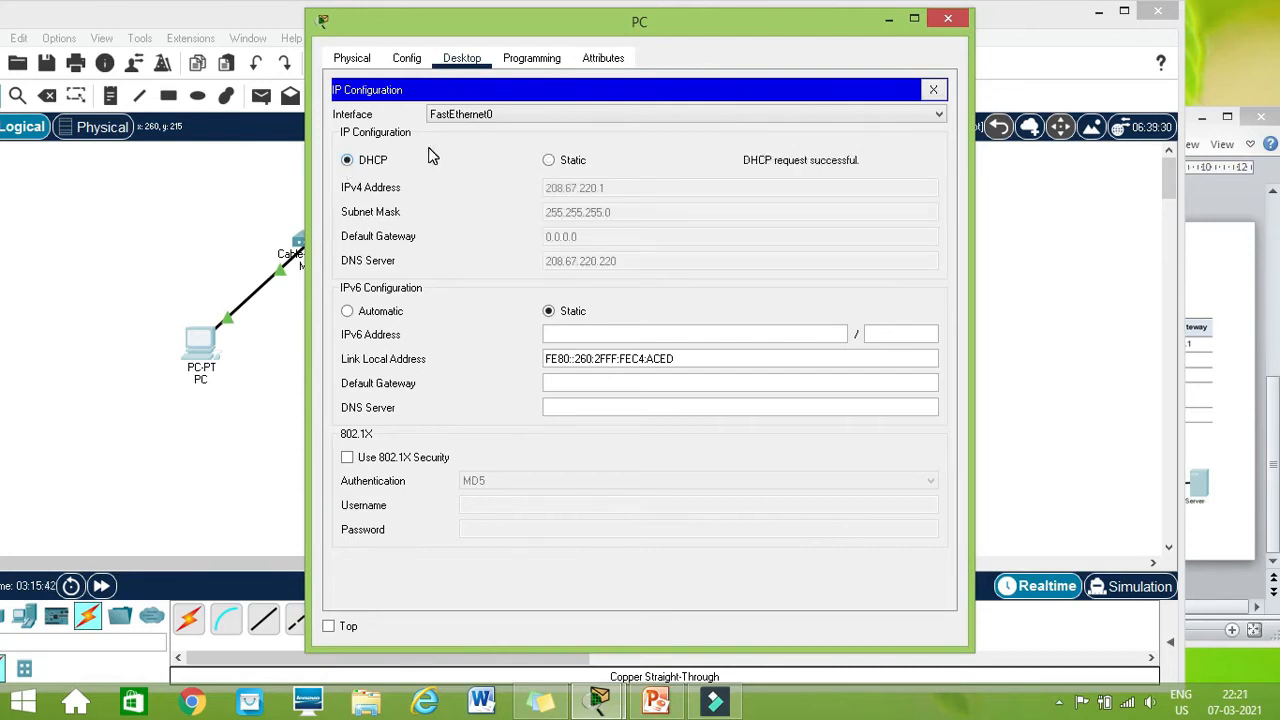
click(932, 90)
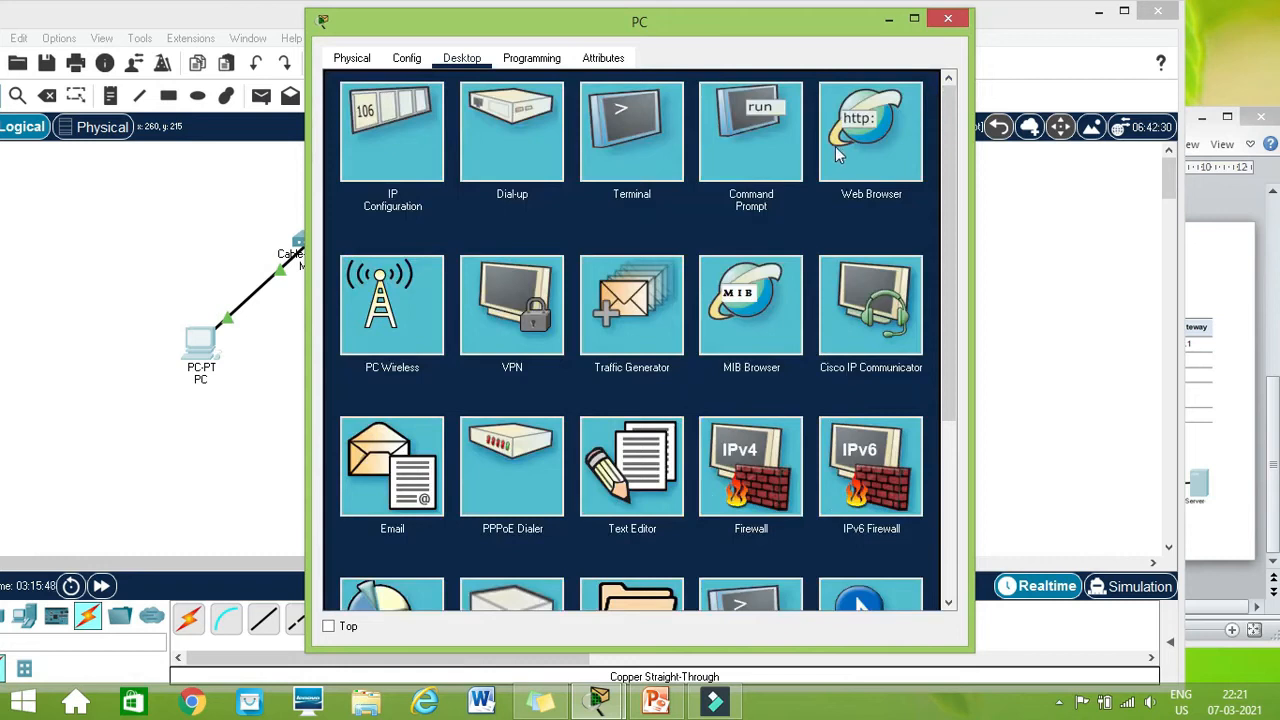
Step: Run ipconfig /all in the PC's command prompt to check its network settings
click(747, 142)
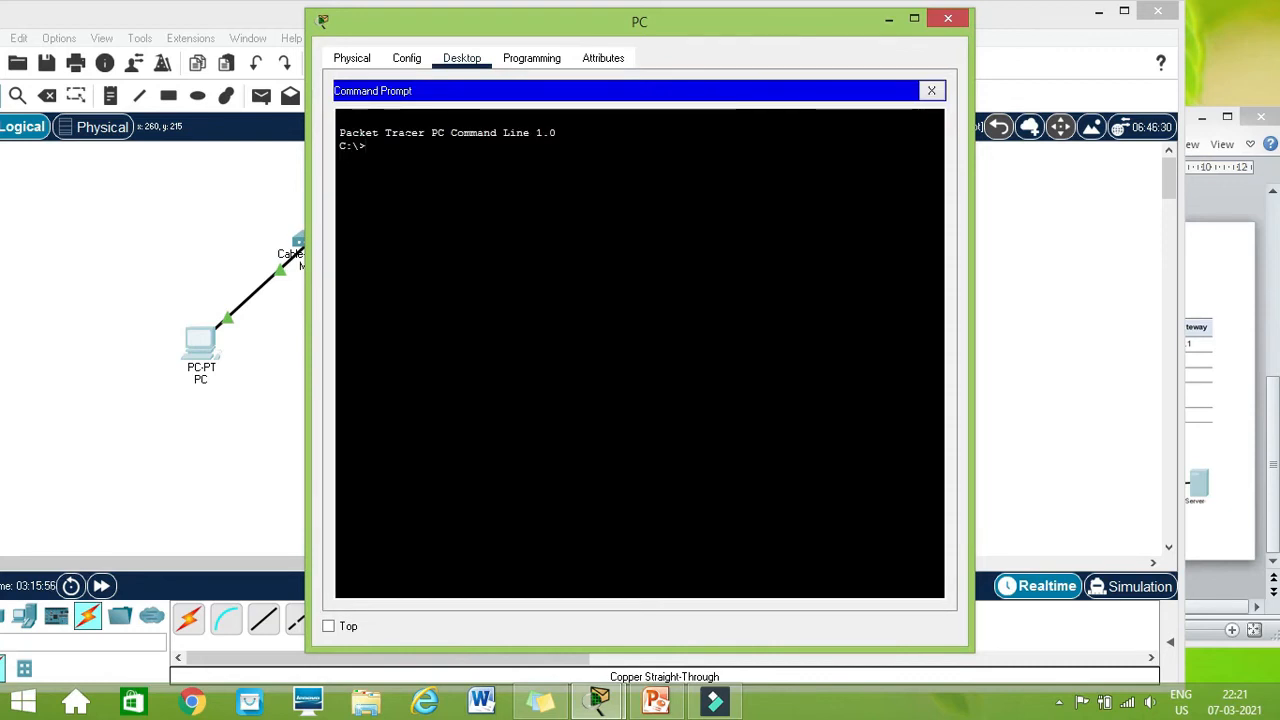
text(ipconfig)
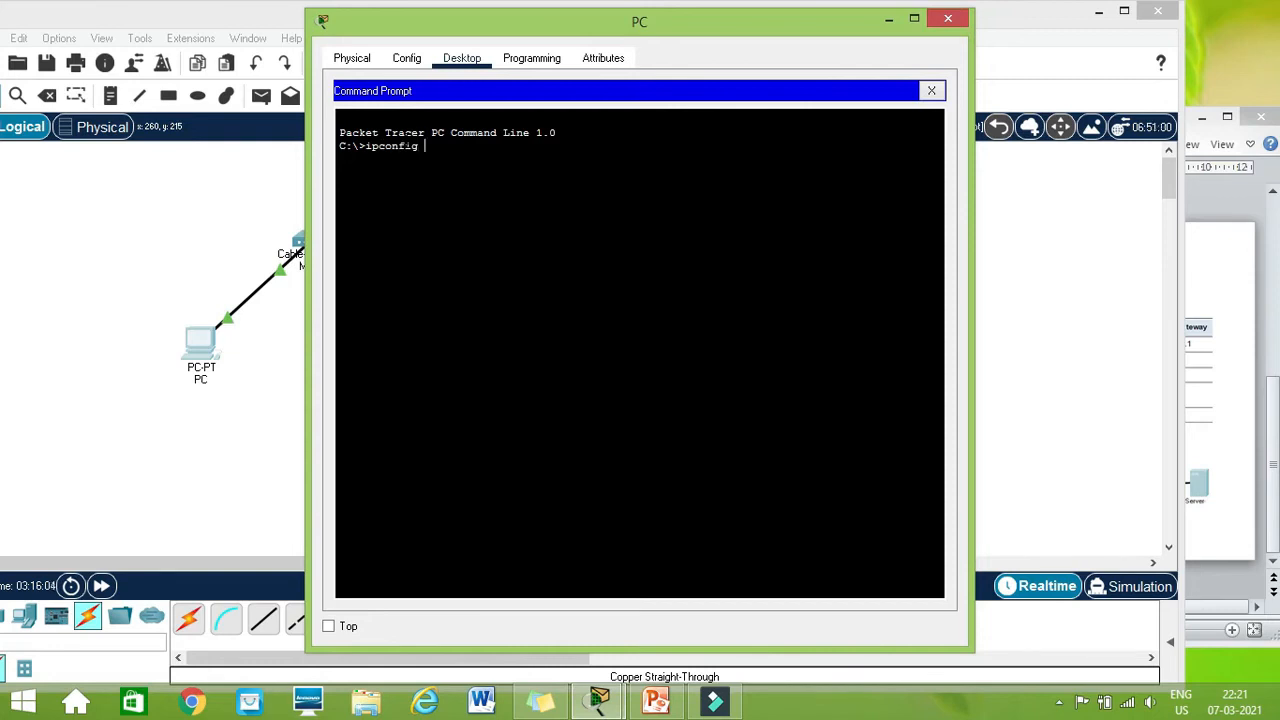
text(/all)
key(Return)
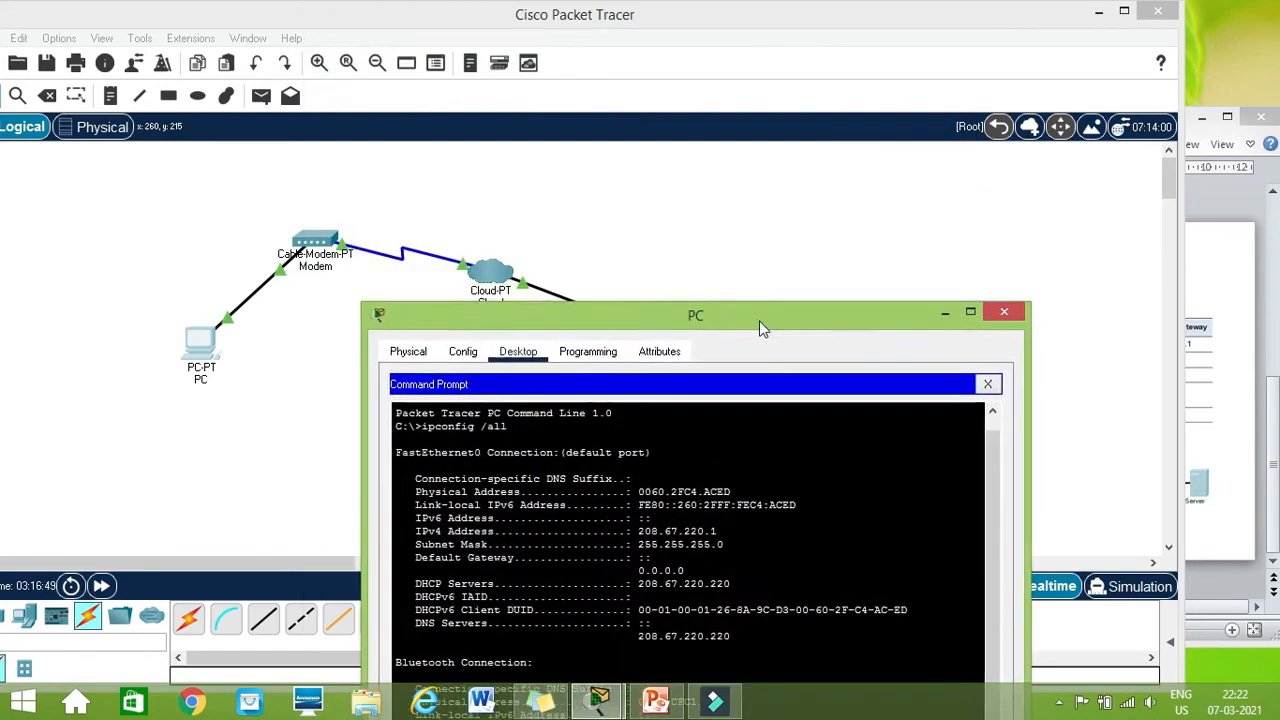
Step: Test the PC's connectivity to the server by running ping inha.com in the command prompt
drag(760, 326, 495, 485)
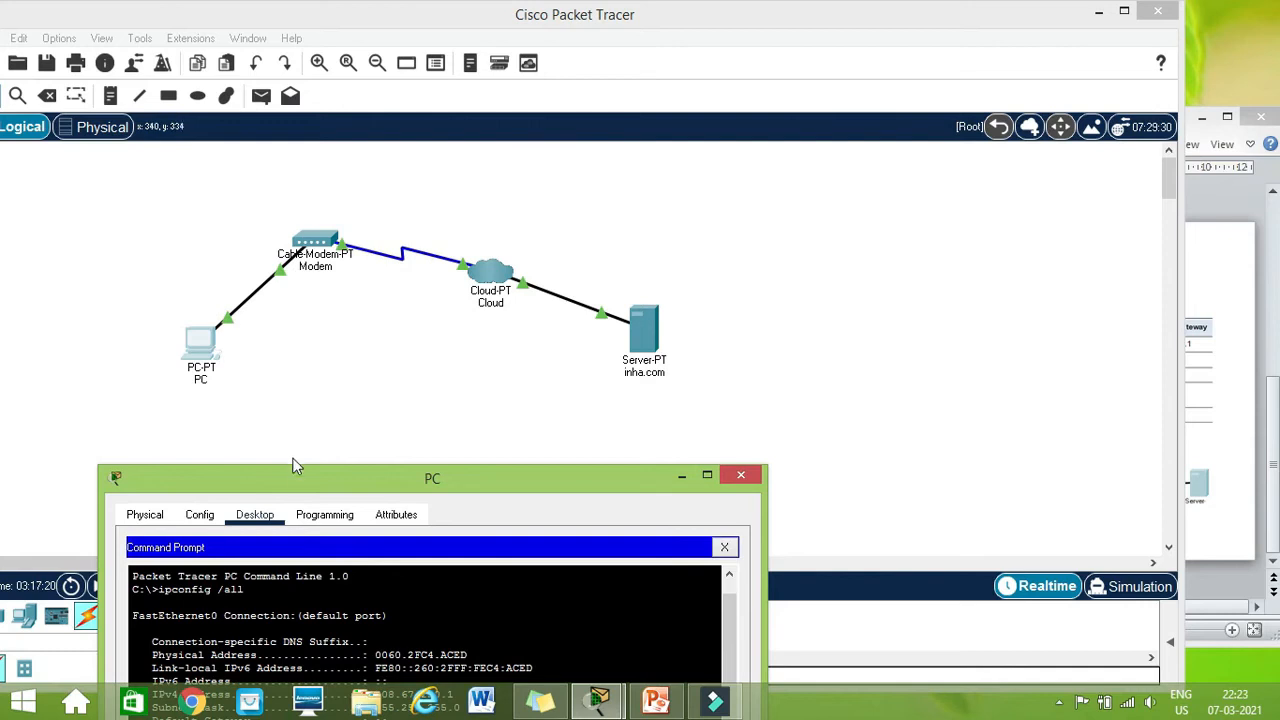
drag(292, 482, 514, 74)
text(ping)
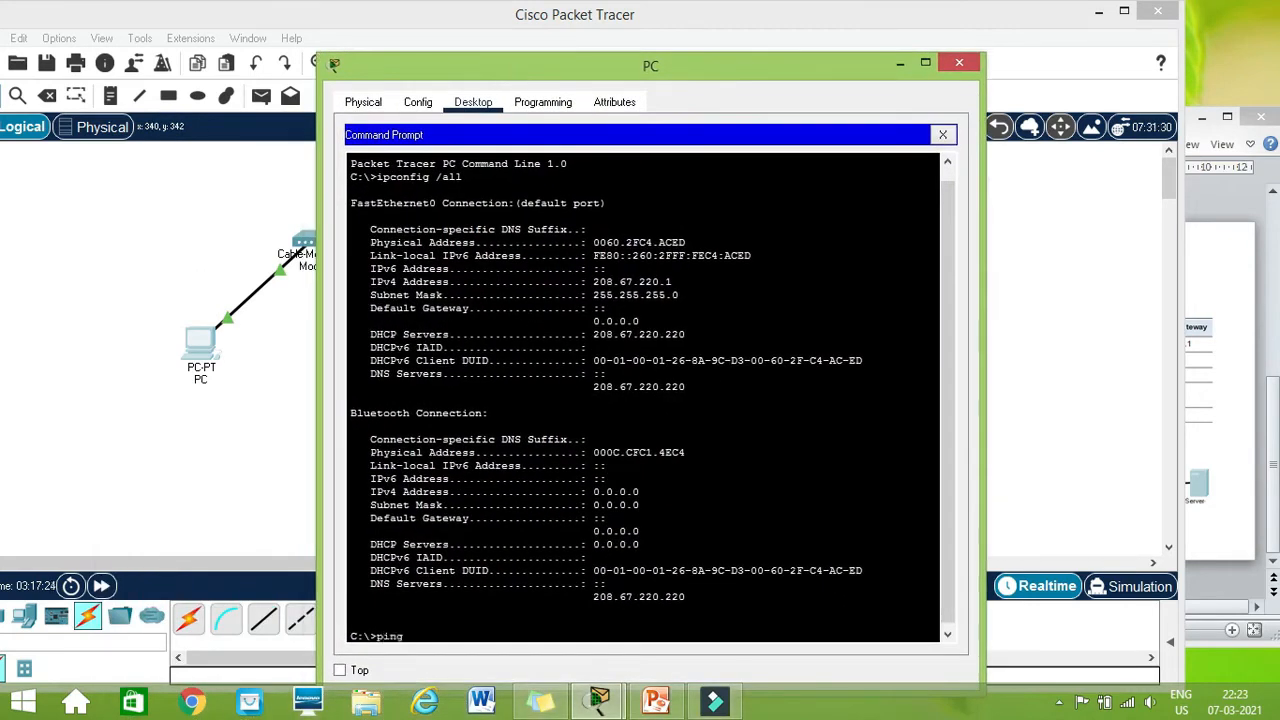
text( inha.com)
key(Return)
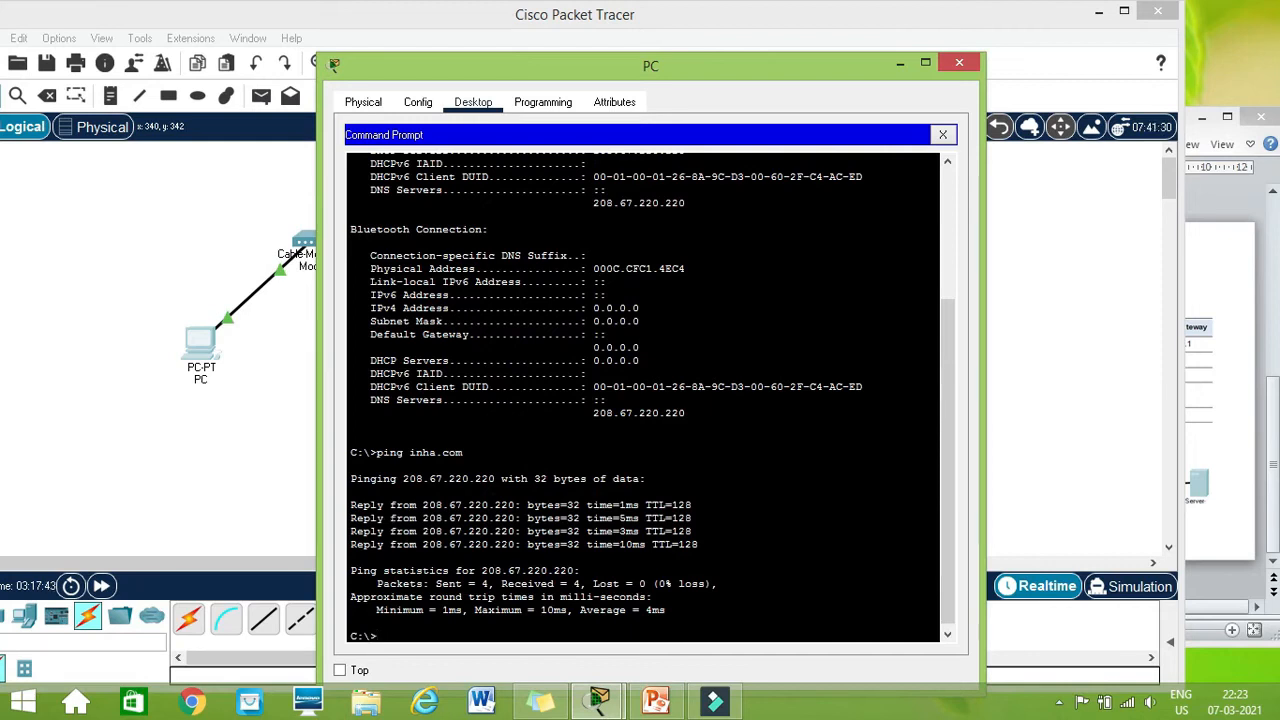
Step: Switch to the PowerPoint slide and compare its addressing table and wireless router topology with the current network
drag(488, 57, 828, 186)
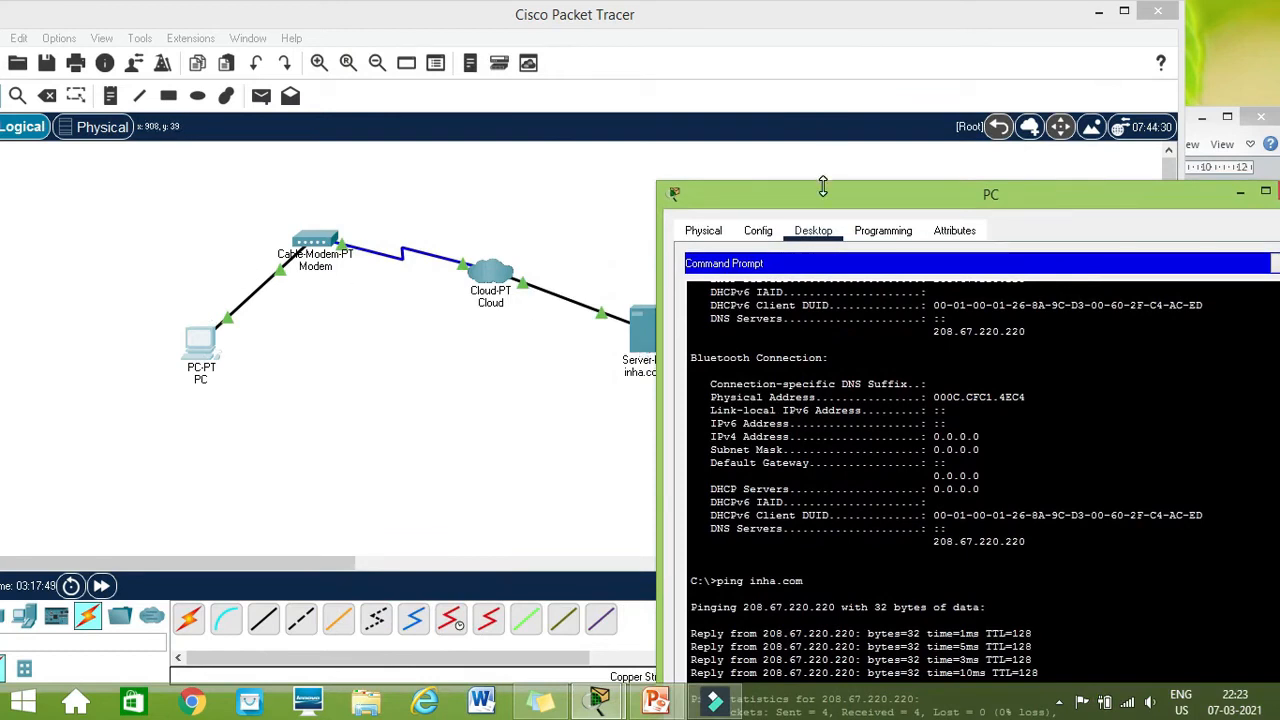
drag(822, 192, 628, 122)
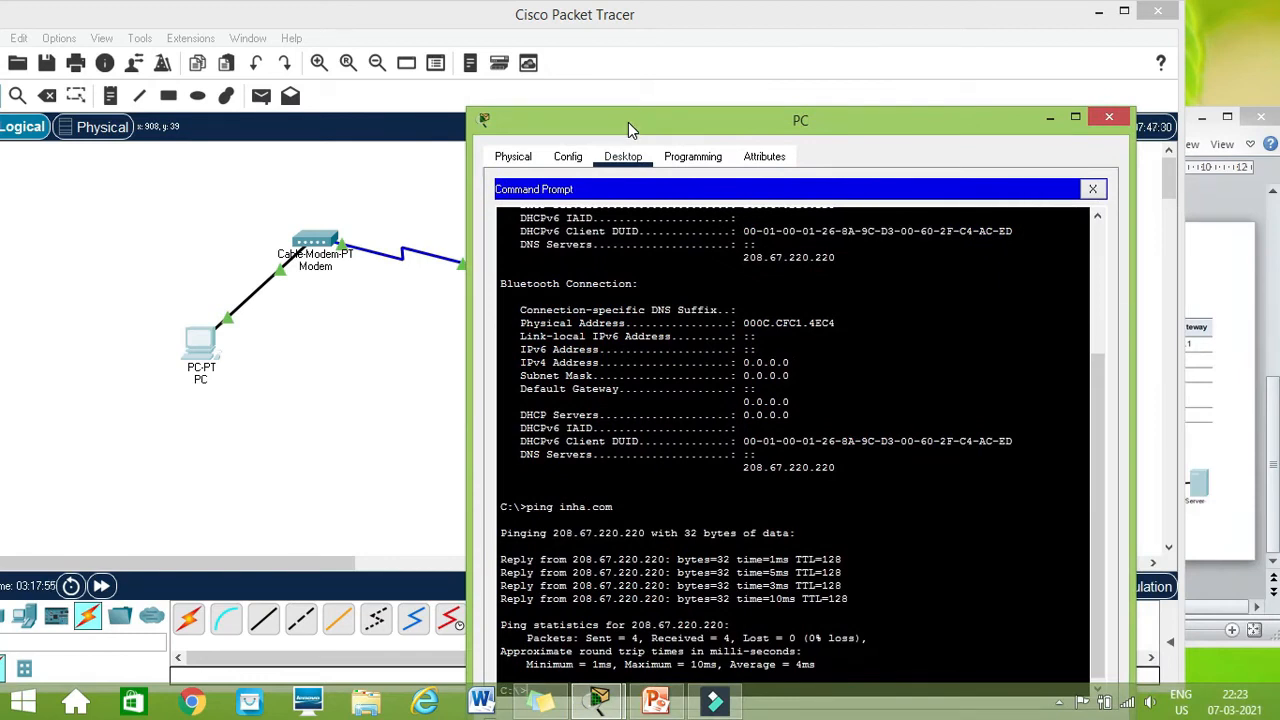
click(1210, 255)
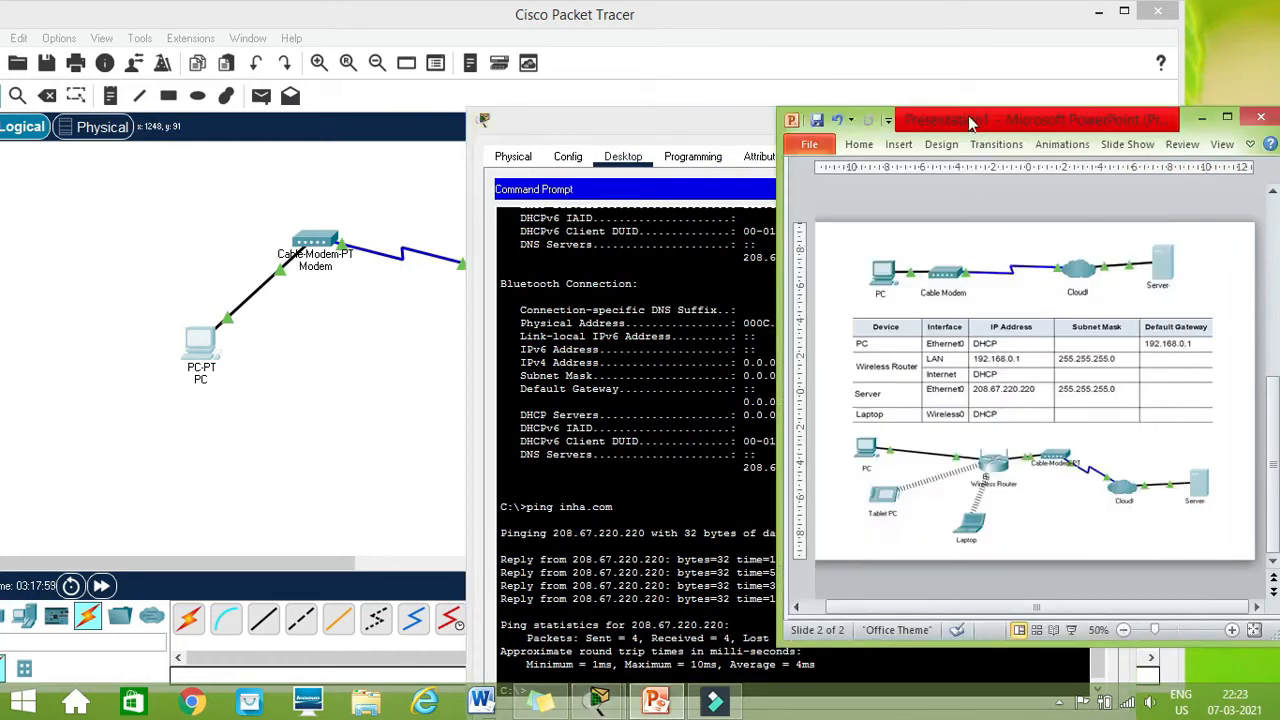
drag(970, 121, 960, 110)
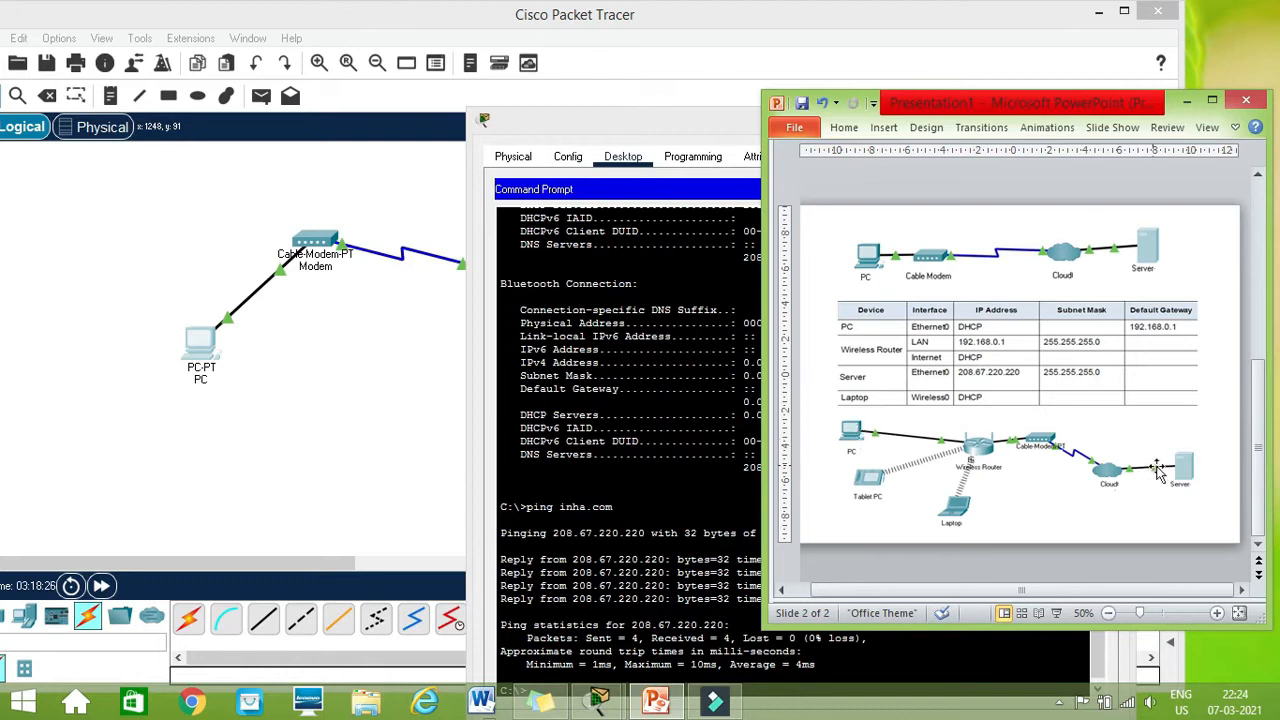
click(408, 402)
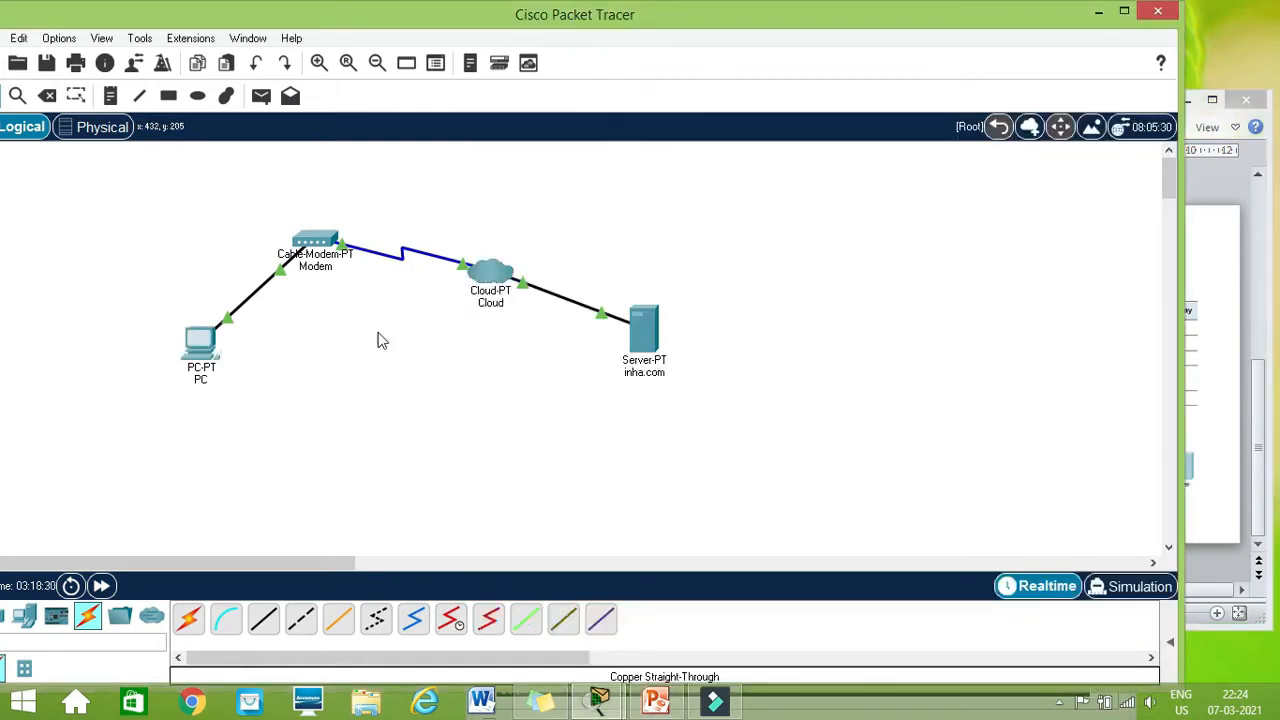
click(648, 703)
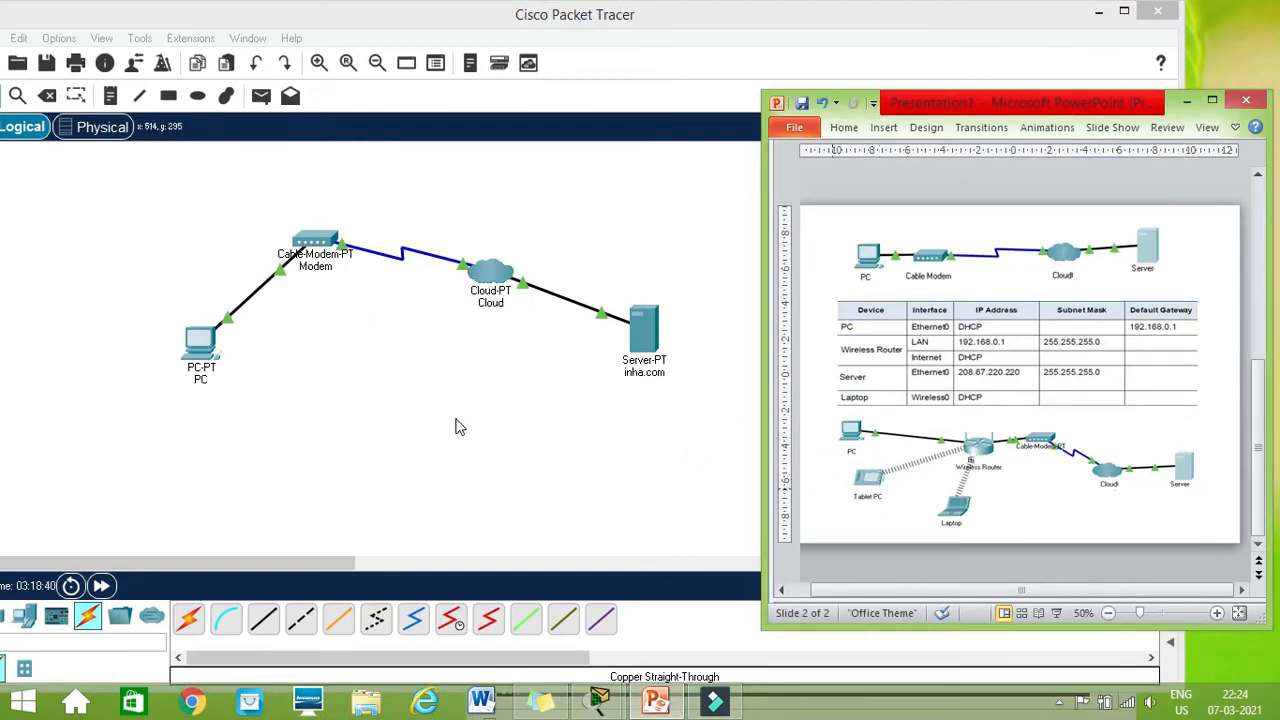
Step: Switch back to Packet Tracer and move the server, cloud and modem lower in the workspace, closing the server's settings
click(655, 340)
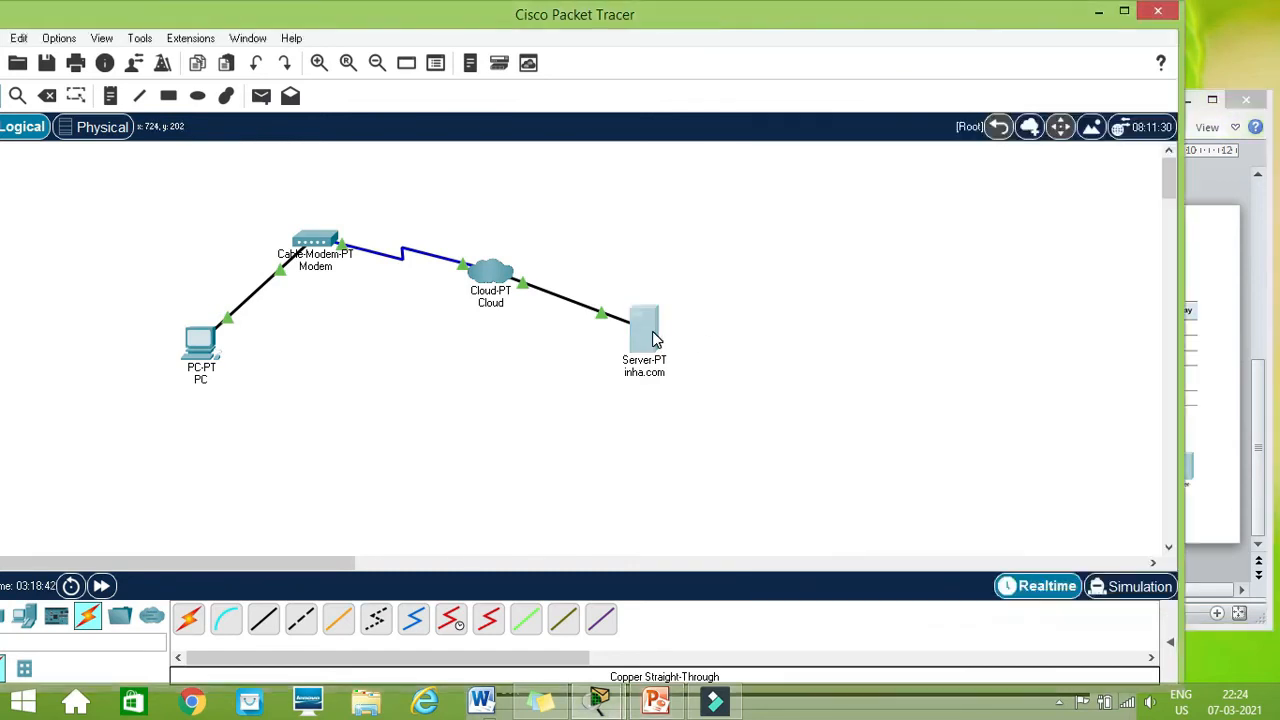
click(655, 340)
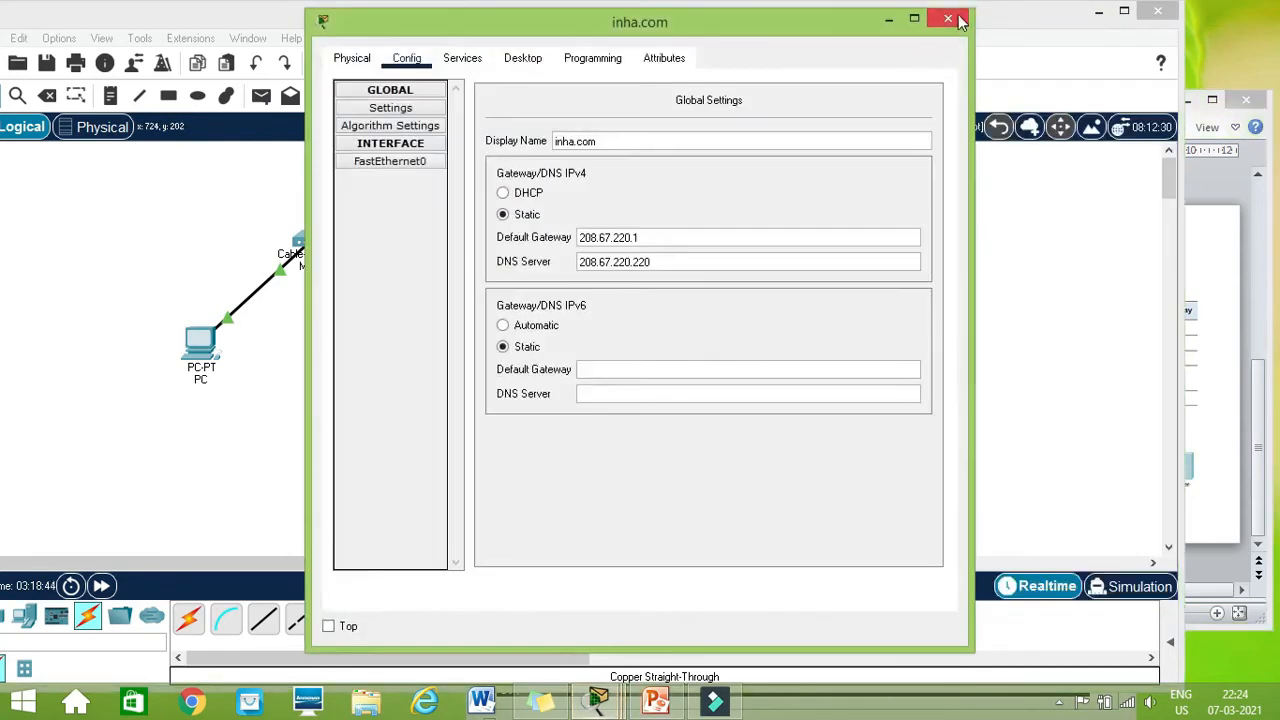
click(958, 20)
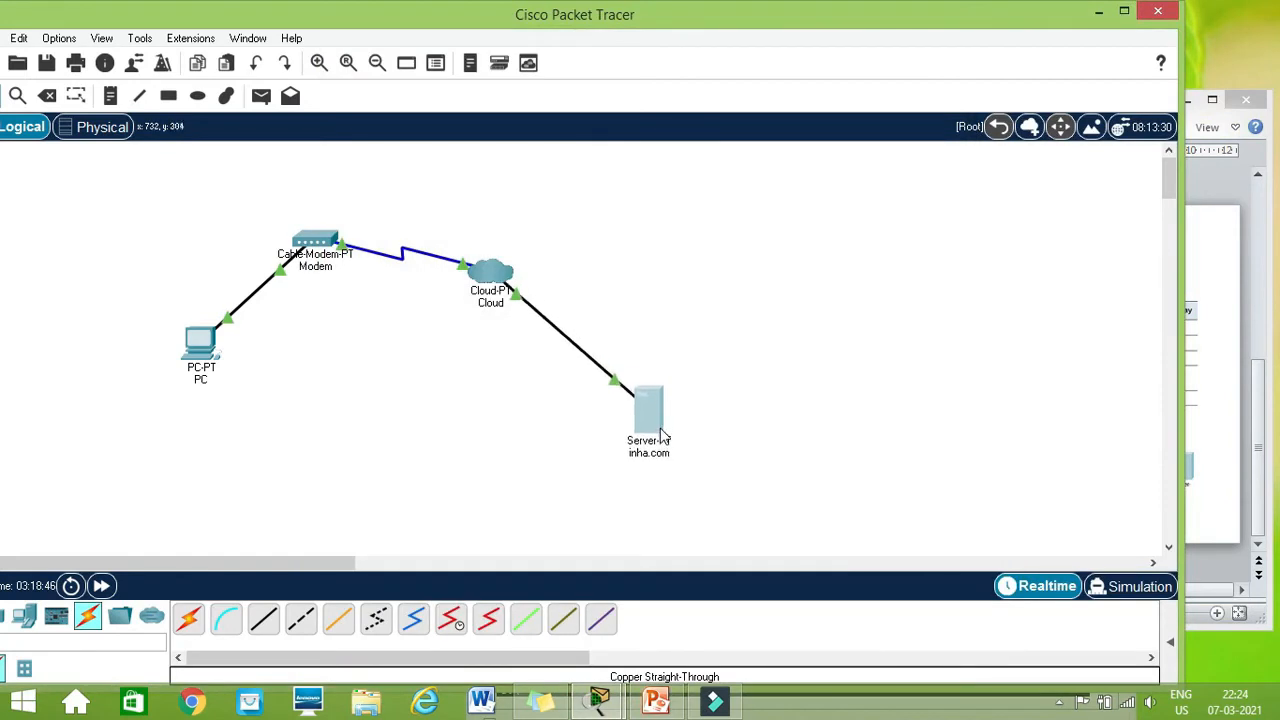
drag(496, 275, 513, 418)
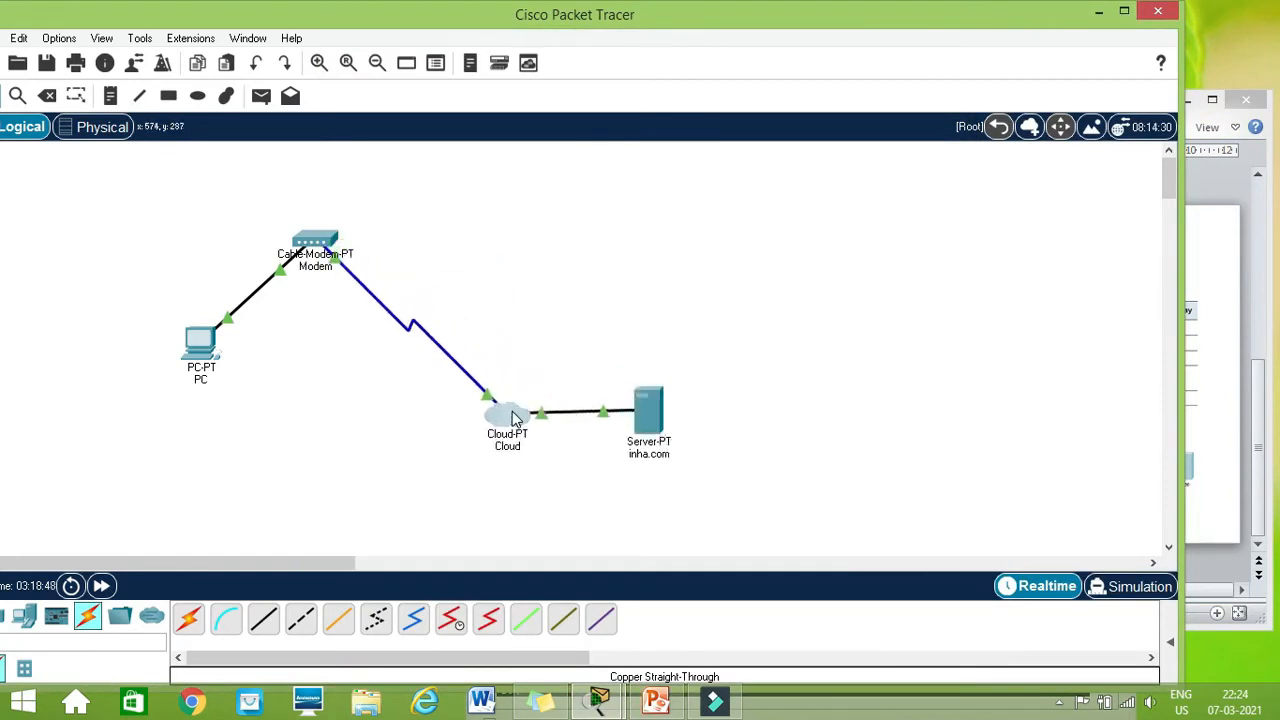
drag(318, 240, 438, 318)
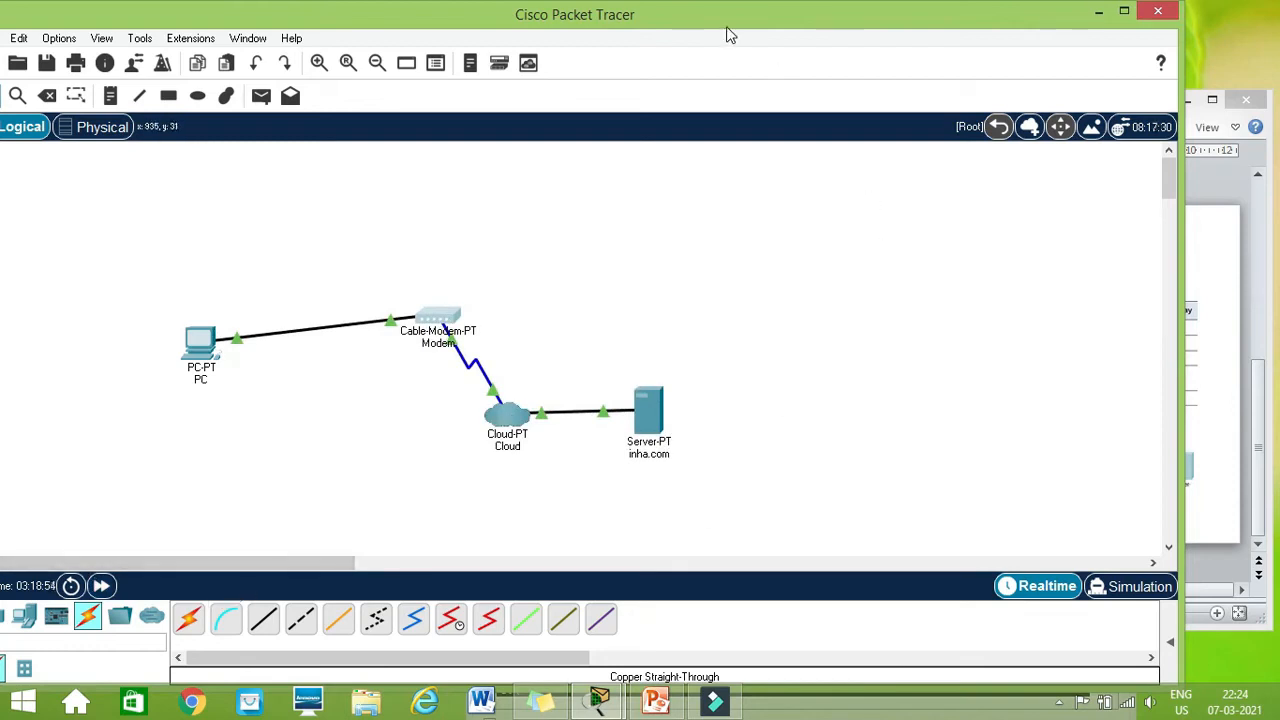
Step: Add a HomeRouter-PT-AC wireless router to the workspace above the link between the PC and the modem
drag(727, 28, 757, 28)
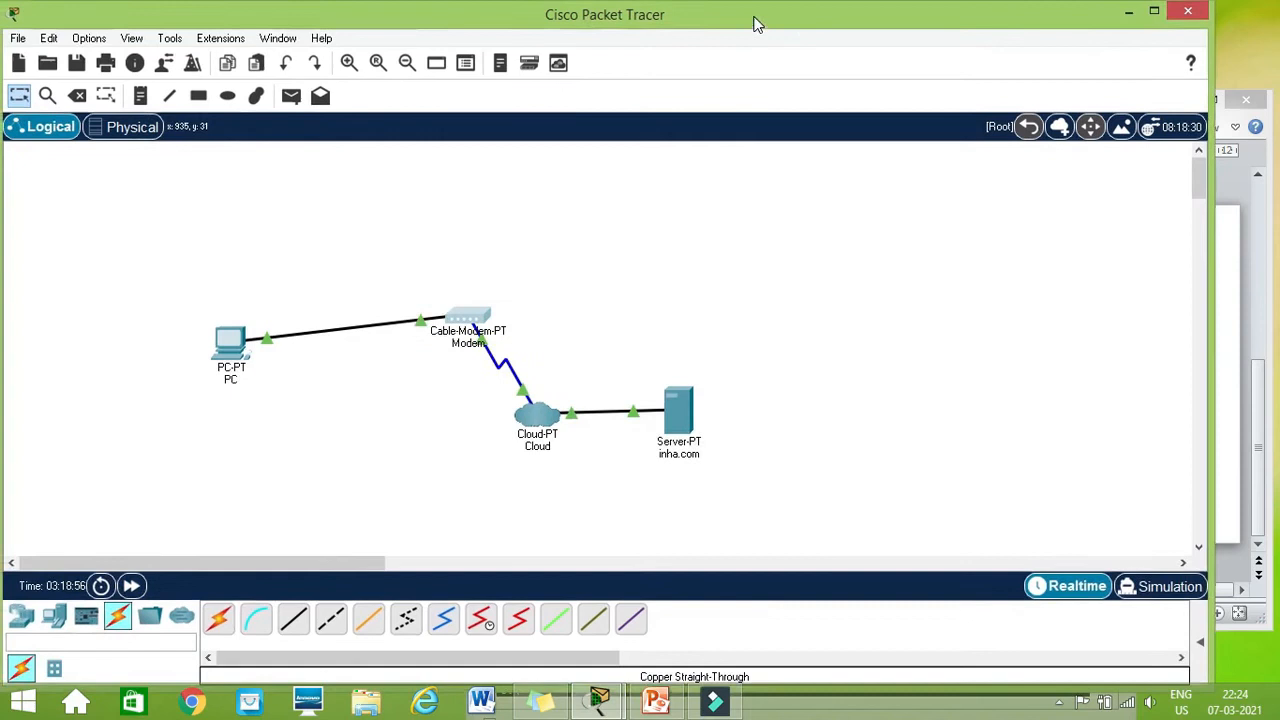
click(21, 617)
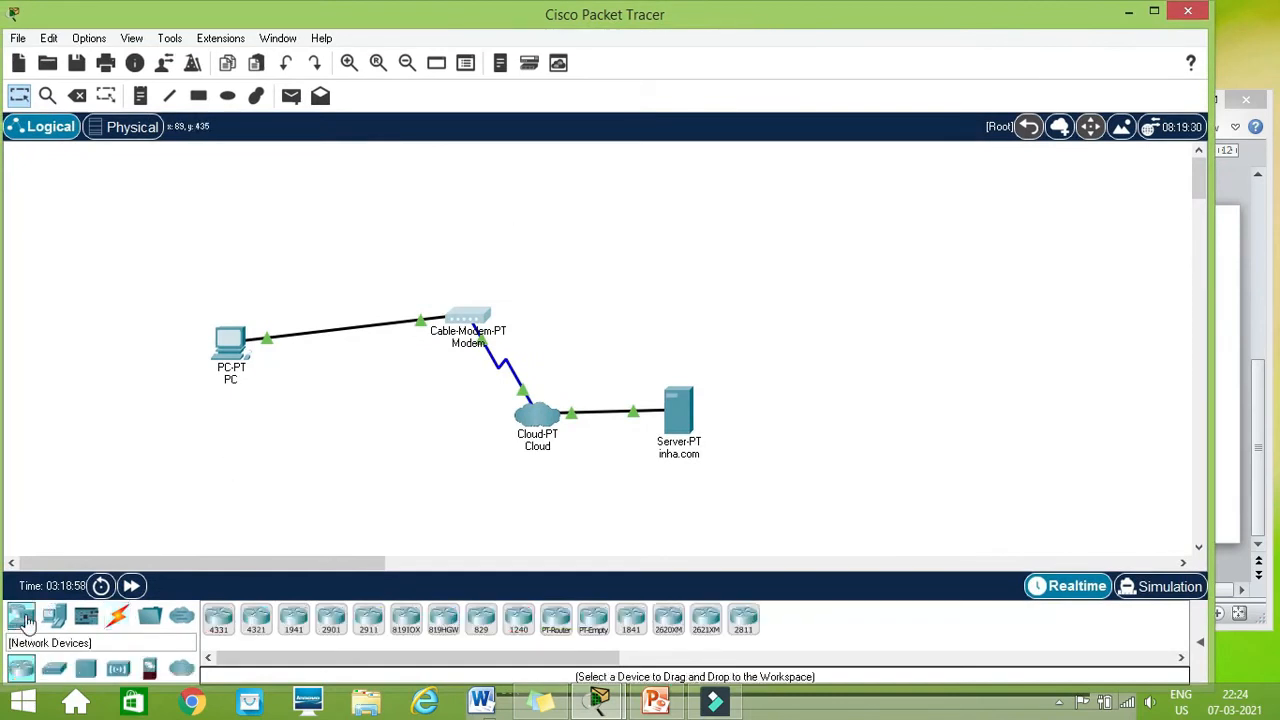
click(117, 668)
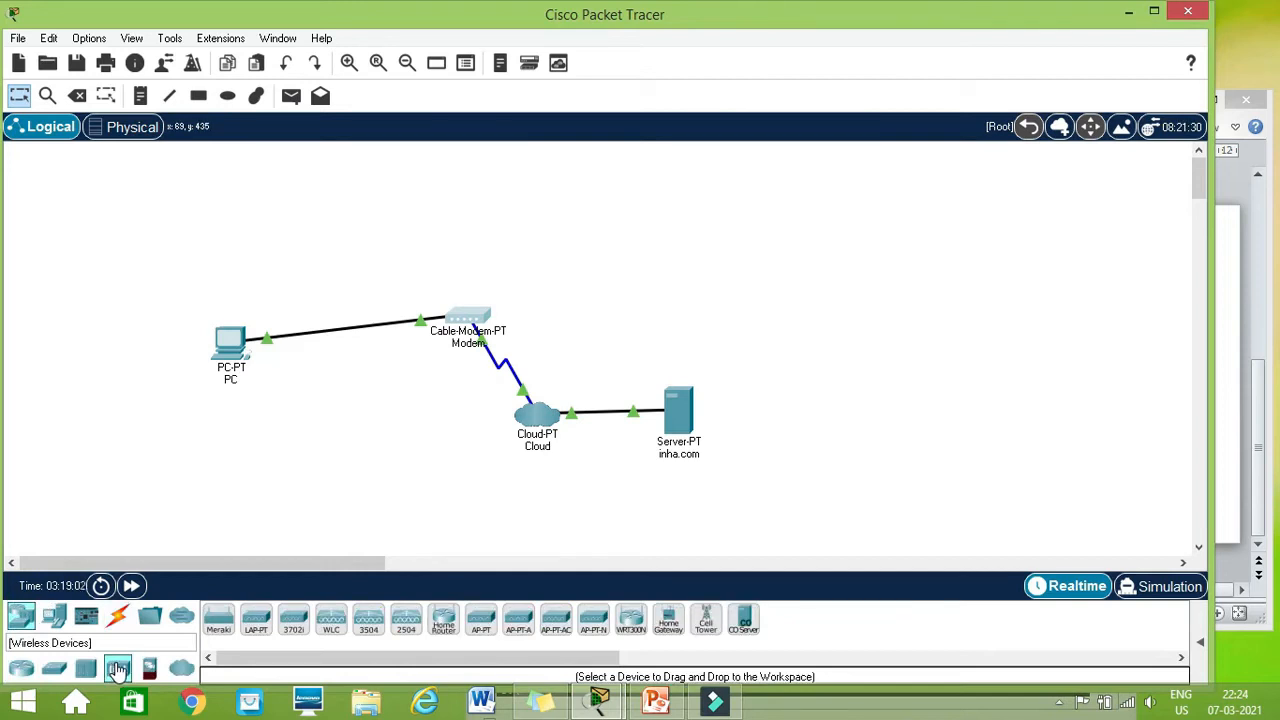
click(444, 621)
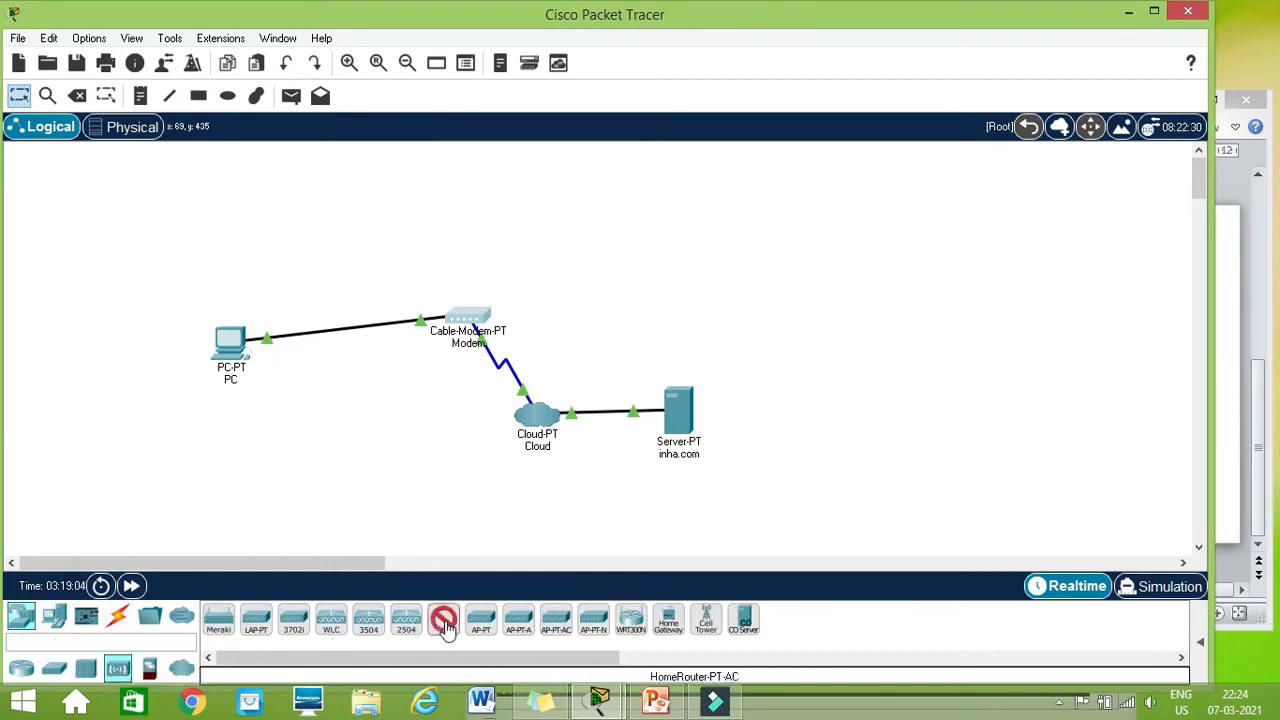
click(340, 252)
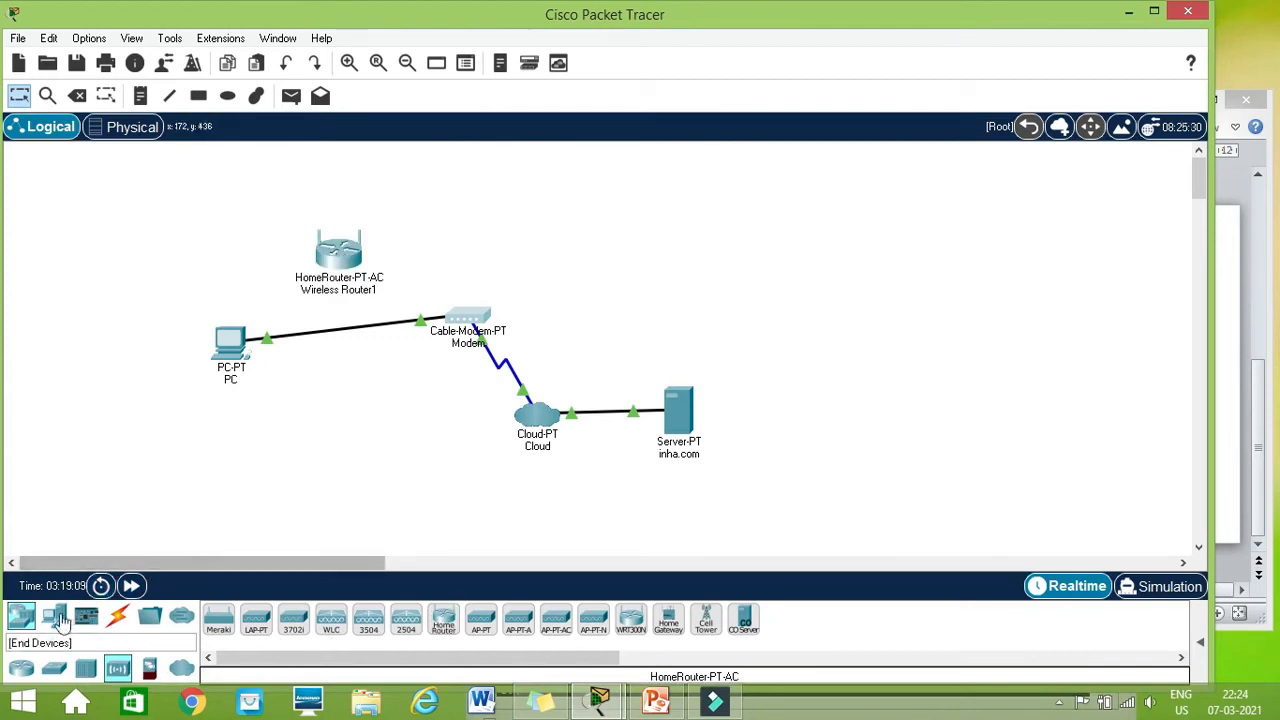
Step: Add a laptop and a tablet to the workspace below the PC, with the tablet directly beneath it
click(56, 621)
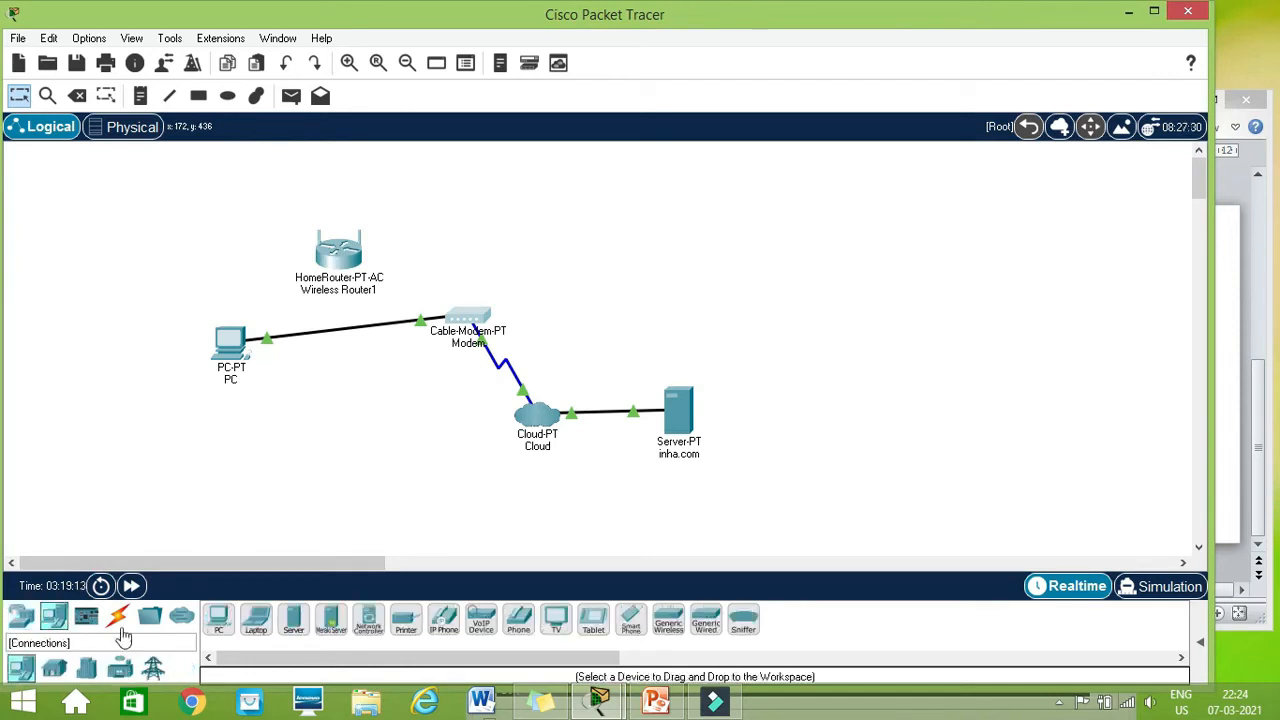
click(256, 621)
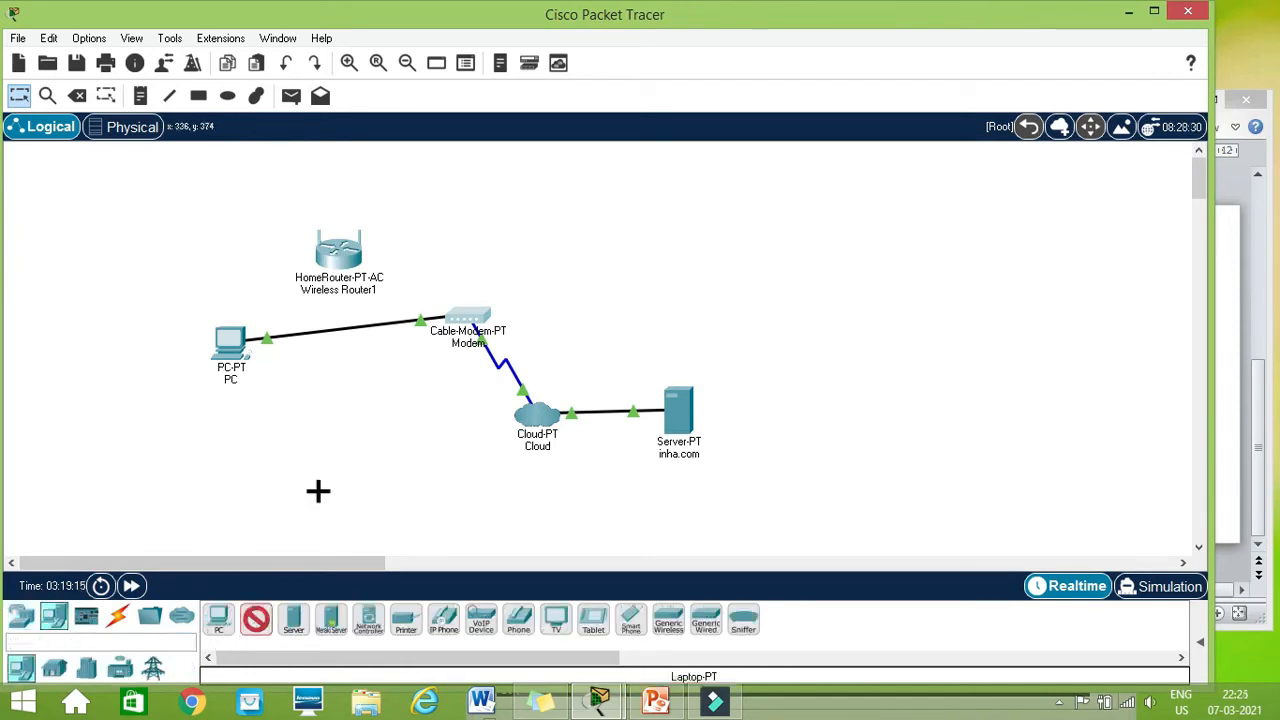
click(350, 430)
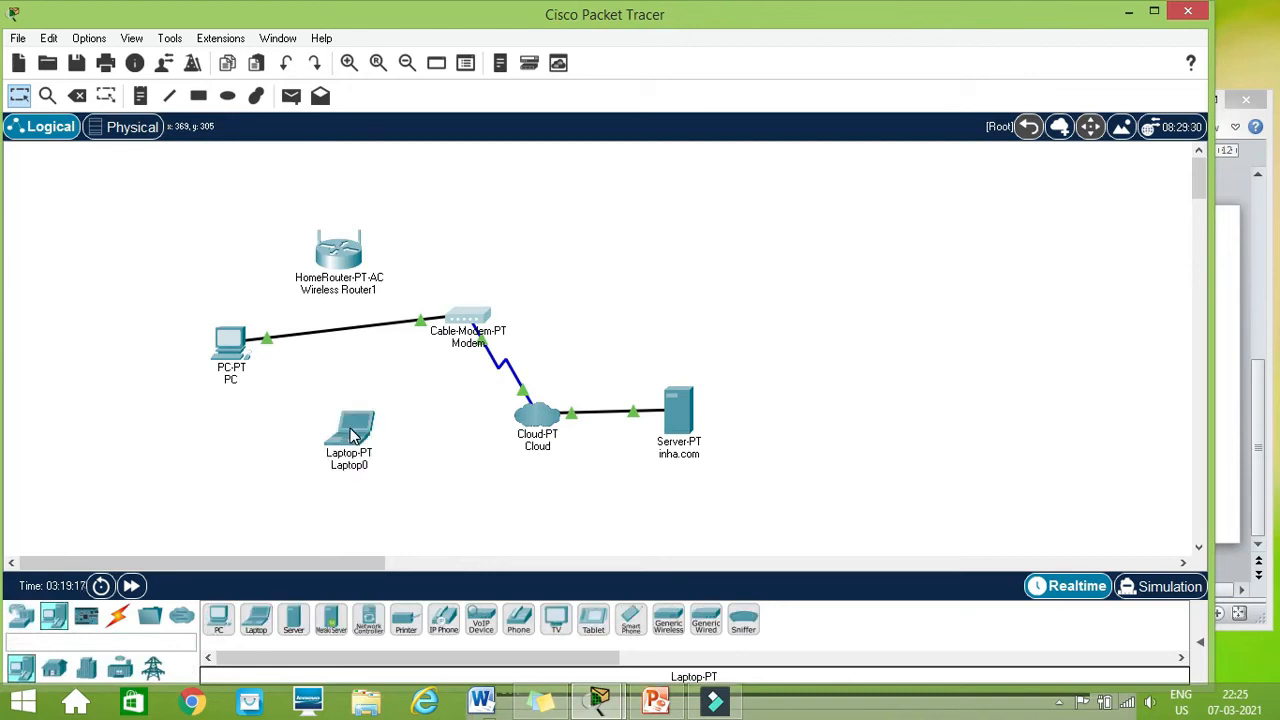
click(593, 621)
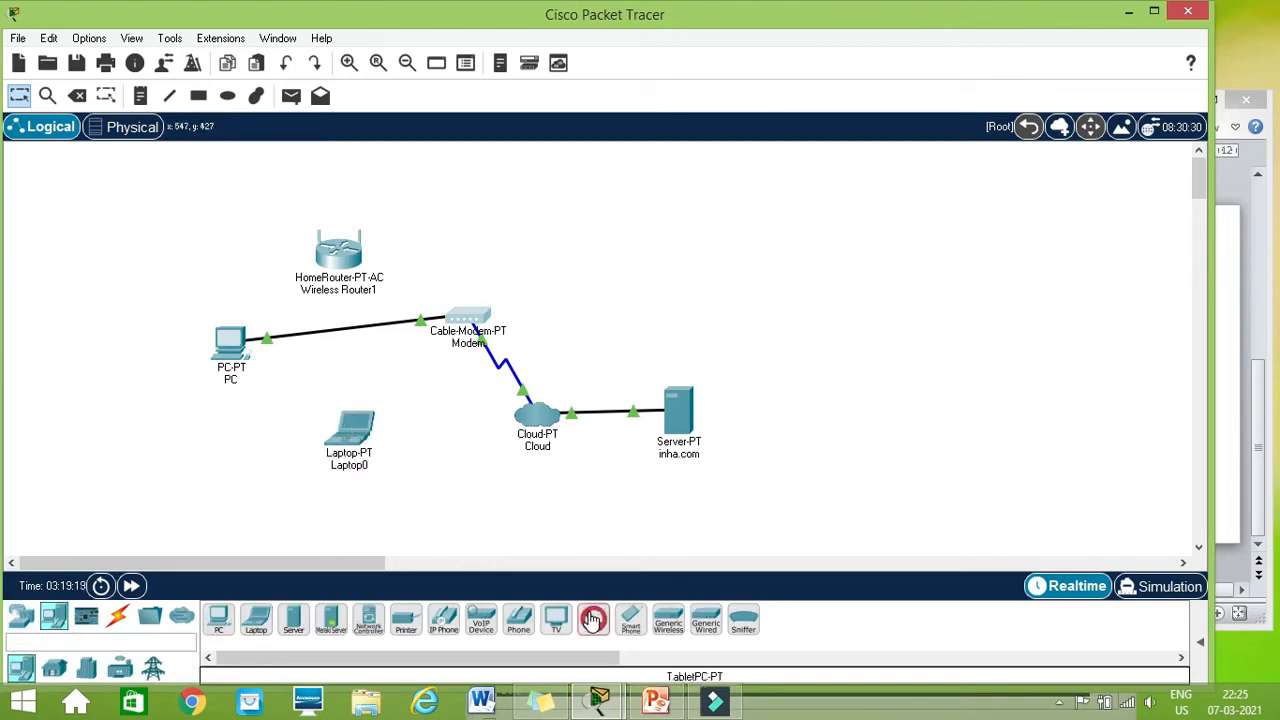
click(215, 447)
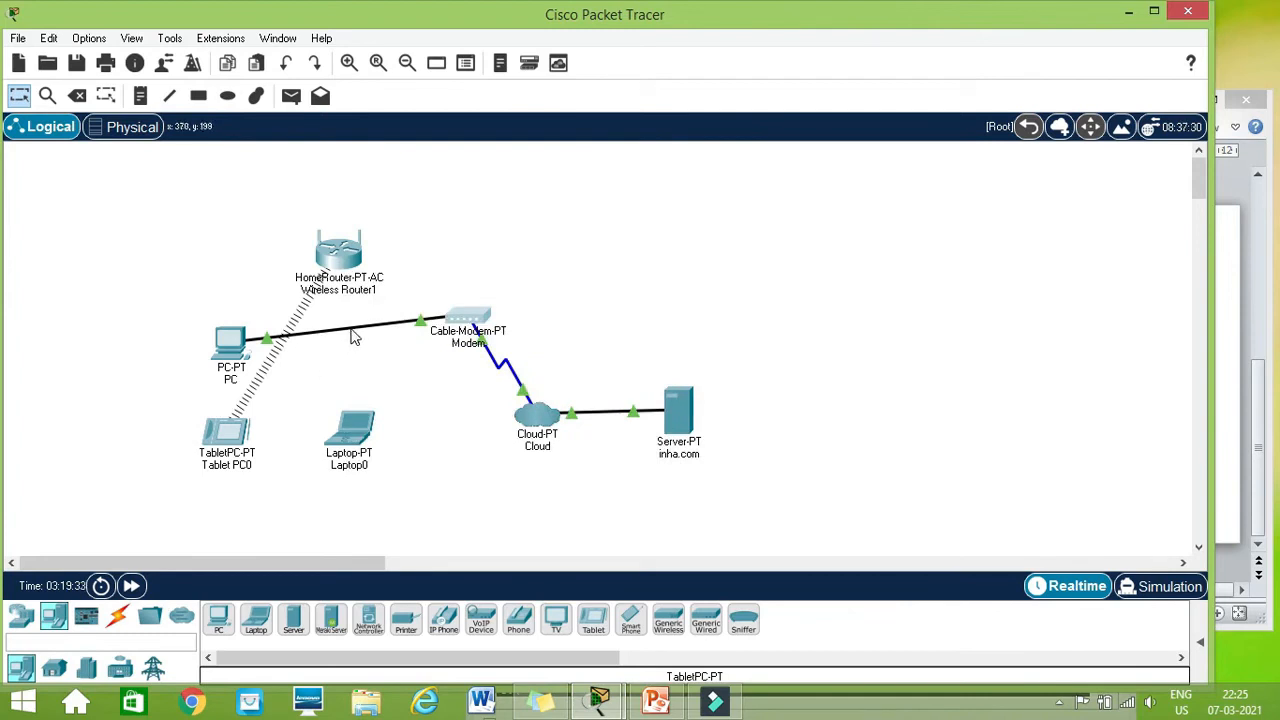
Step: Delete the cable modem from the network and leave delete mode
key(Delete)
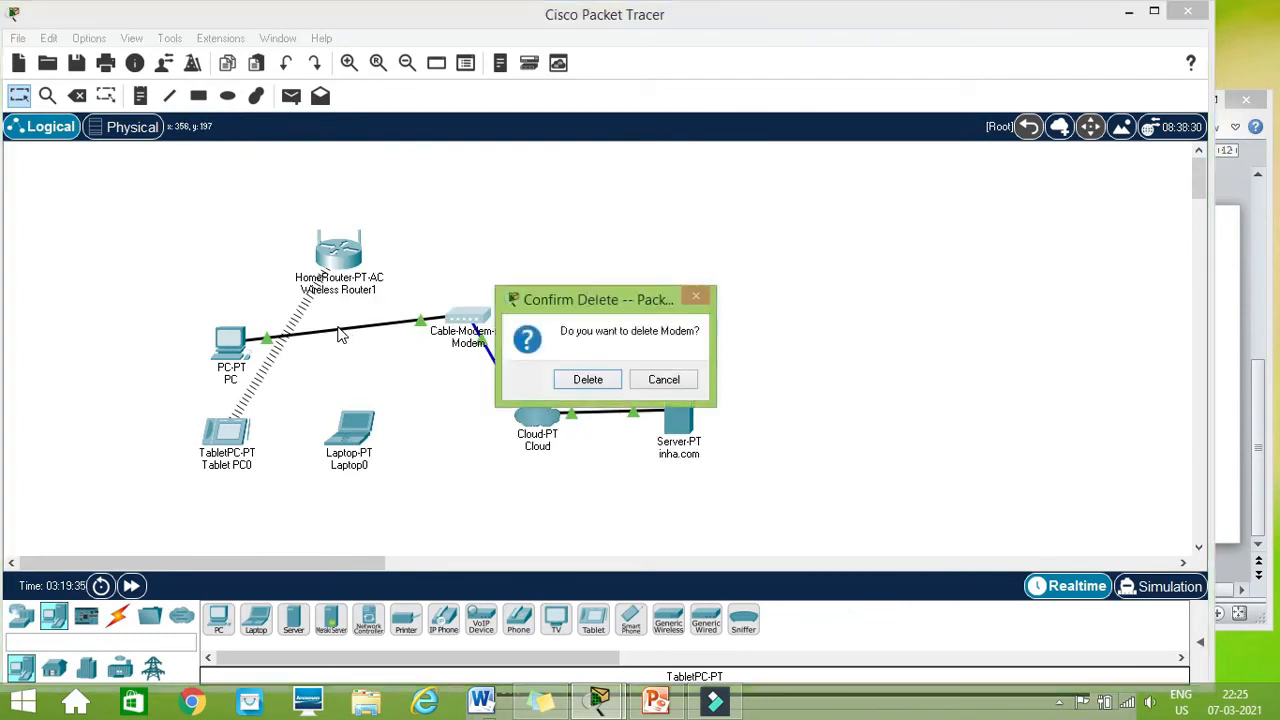
click(588, 381)
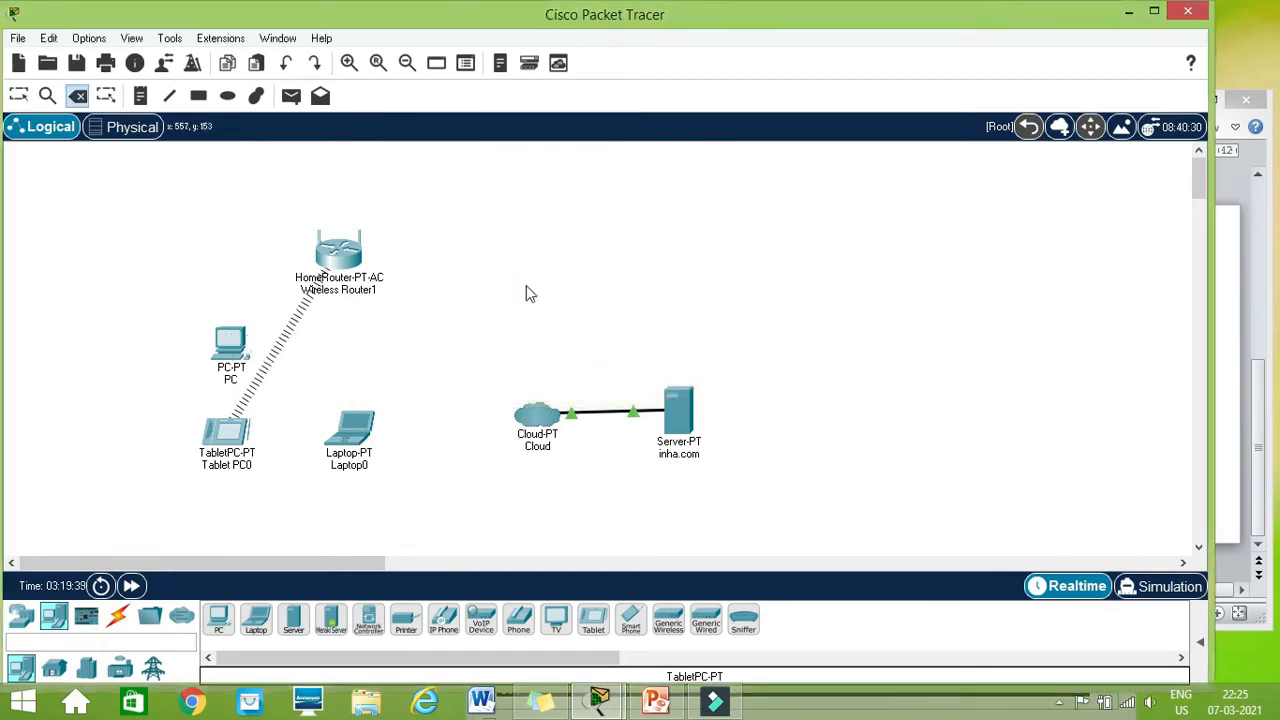
key(Escape)
Step: Rearrange the PC, tablet and laptop farther from the cloud, and place the wireless router beside the PC
drag(230, 350, 139, 295)
drag(218, 432, 121, 410)
drag(352, 442, 234, 474)
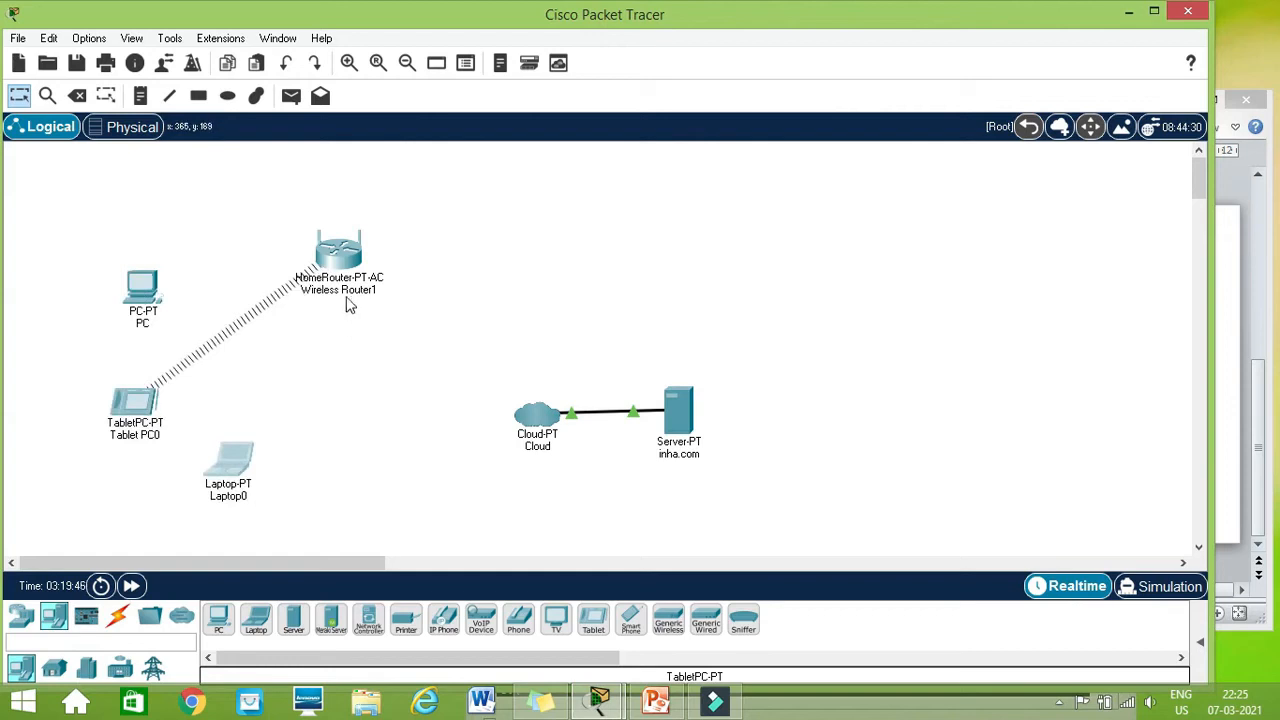
drag(349, 274, 297, 303)
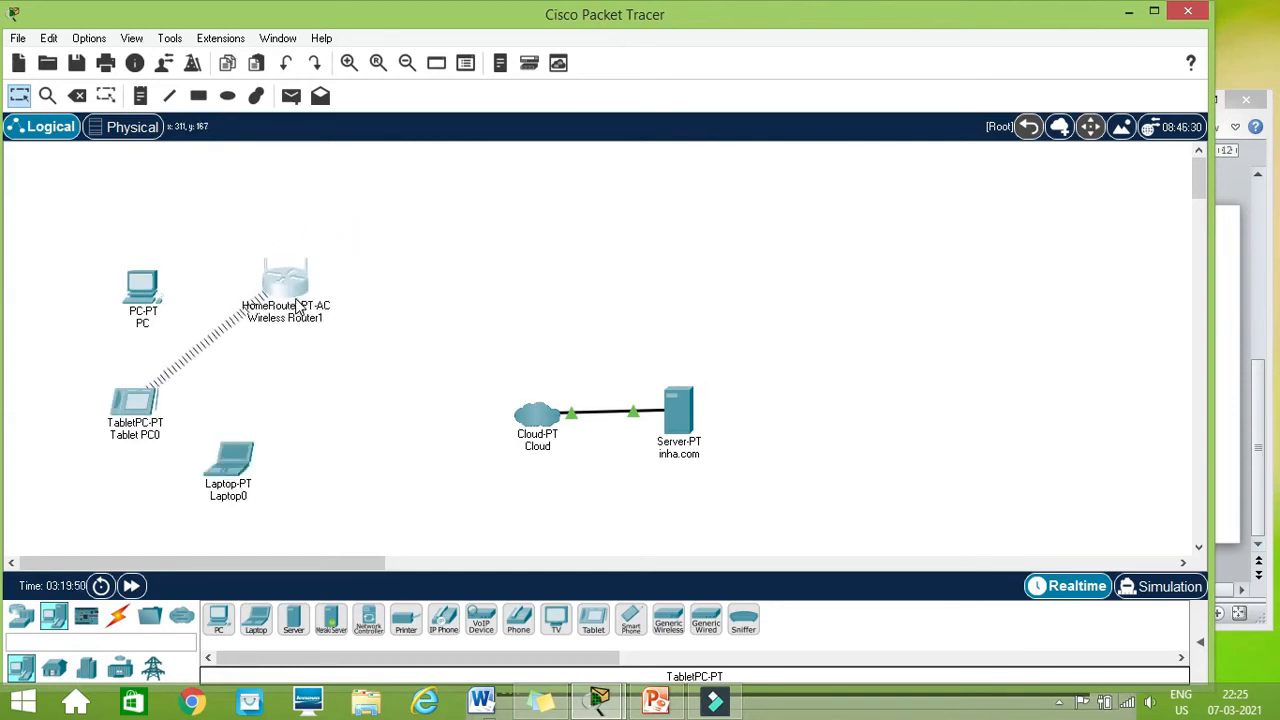
Step: Move the cloud higher in the workspace and add a cable modem between the wireless router and the cloud
drag(533, 420, 533, 354)
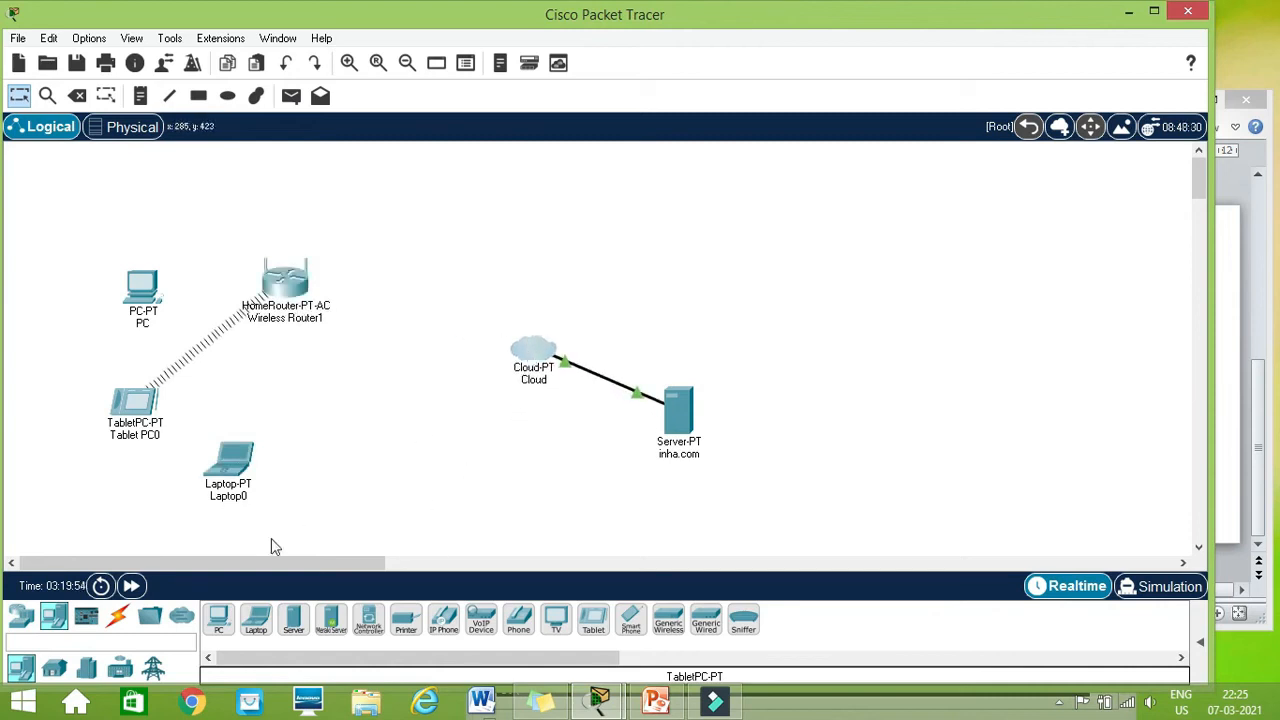
click(20, 618)
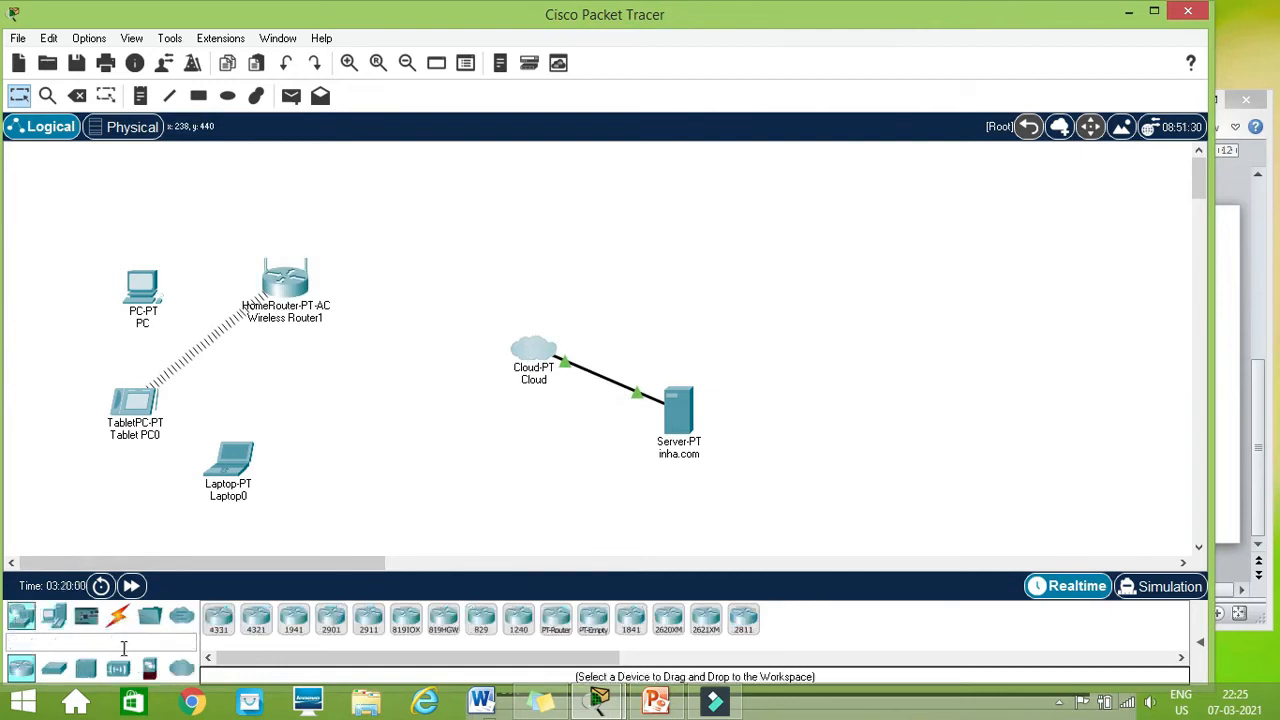
click(181, 668)
click(335, 624)
click(420, 294)
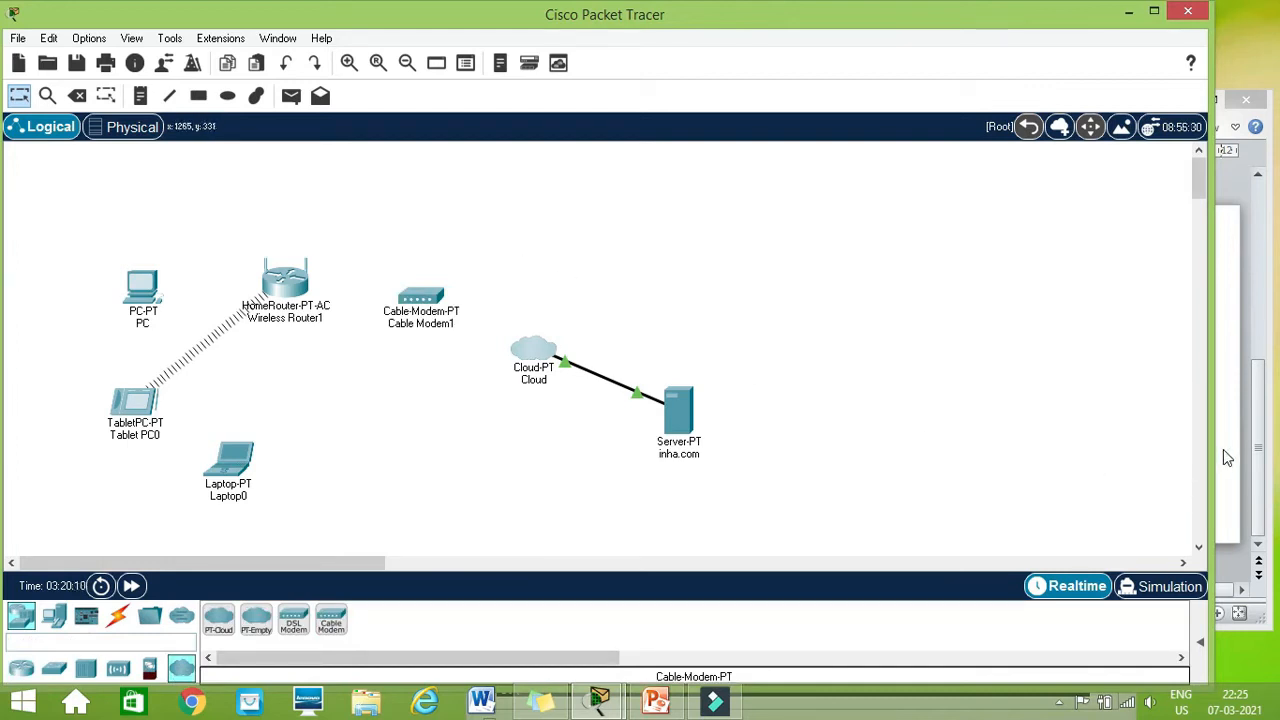
Step: Check the slide's topology, move the PC farther from the router, and link PC FastEthernet0 to router GigabitEthernet 1 with a copper straight-through cable
click(655, 702)
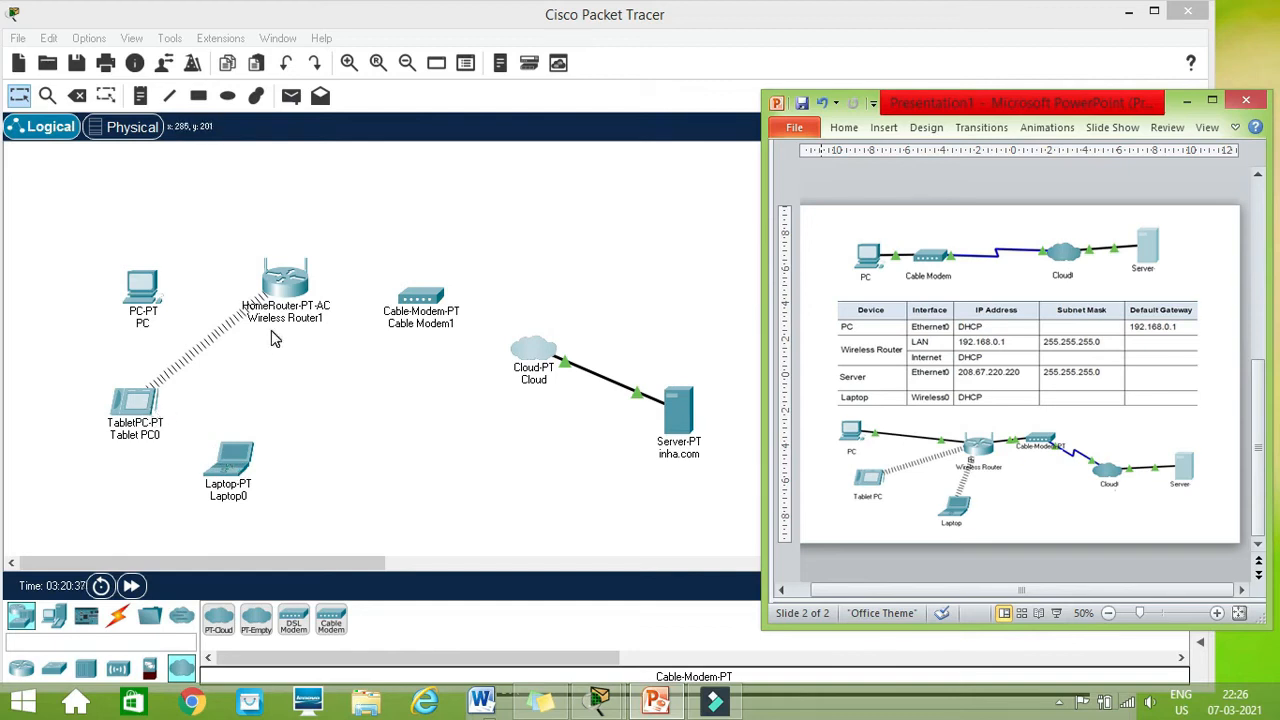
drag(155, 295, 123, 295)
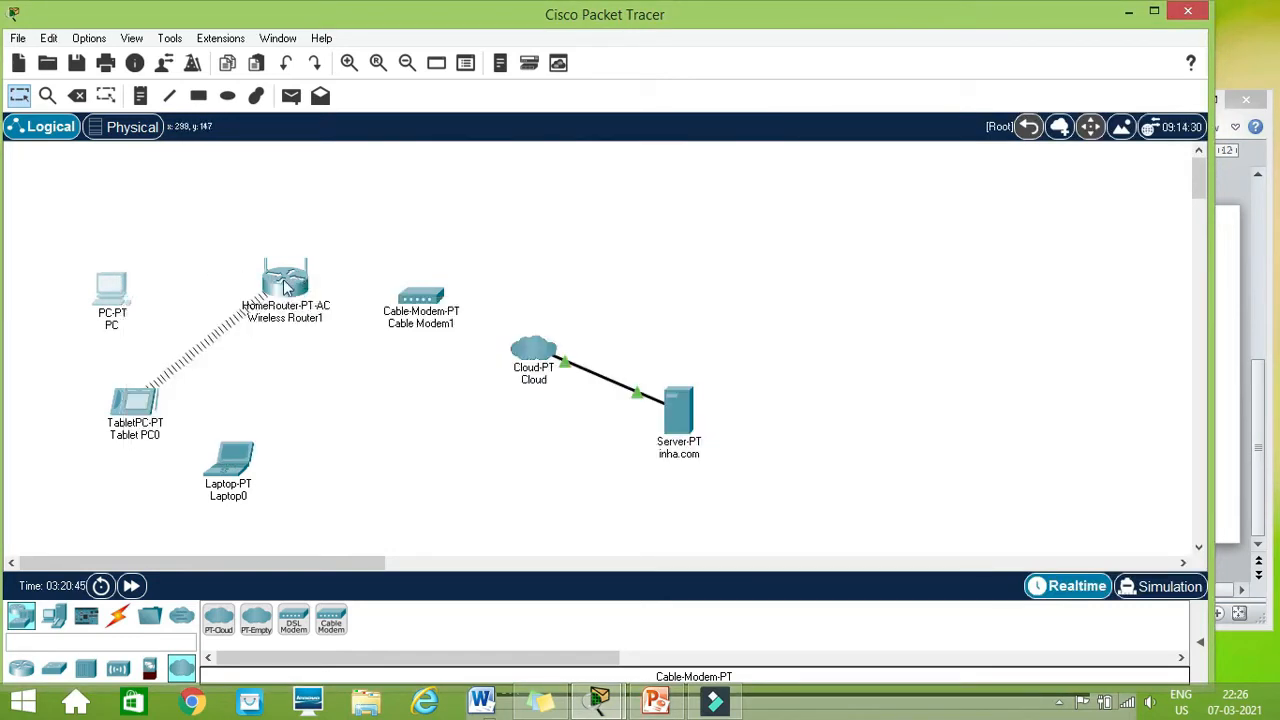
mouse_move(285, 287)
click(119, 618)
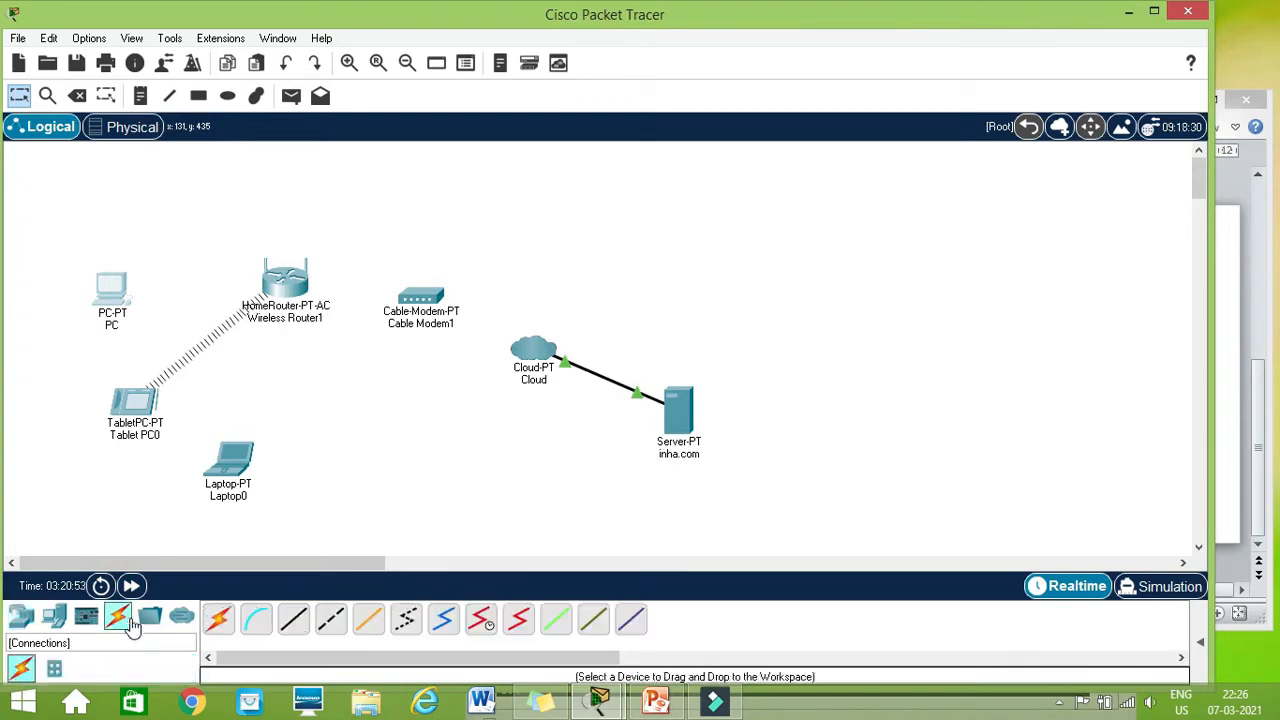
click(293, 621)
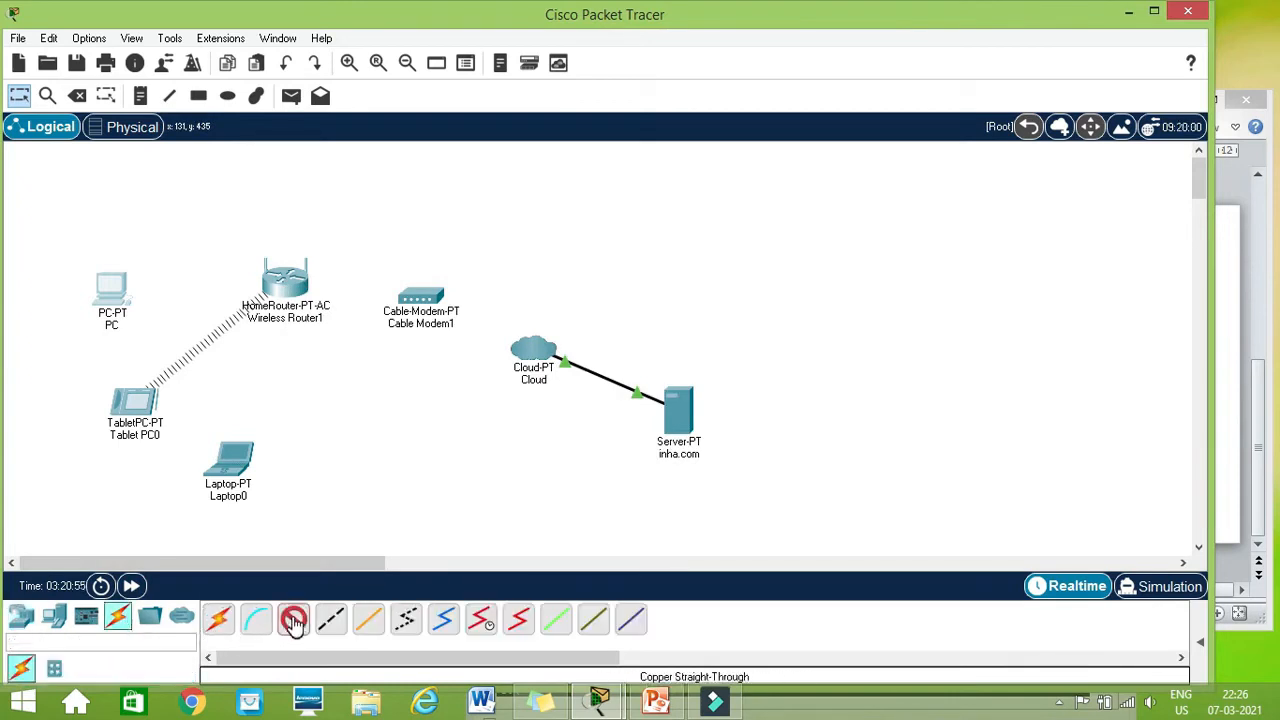
click(114, 285)
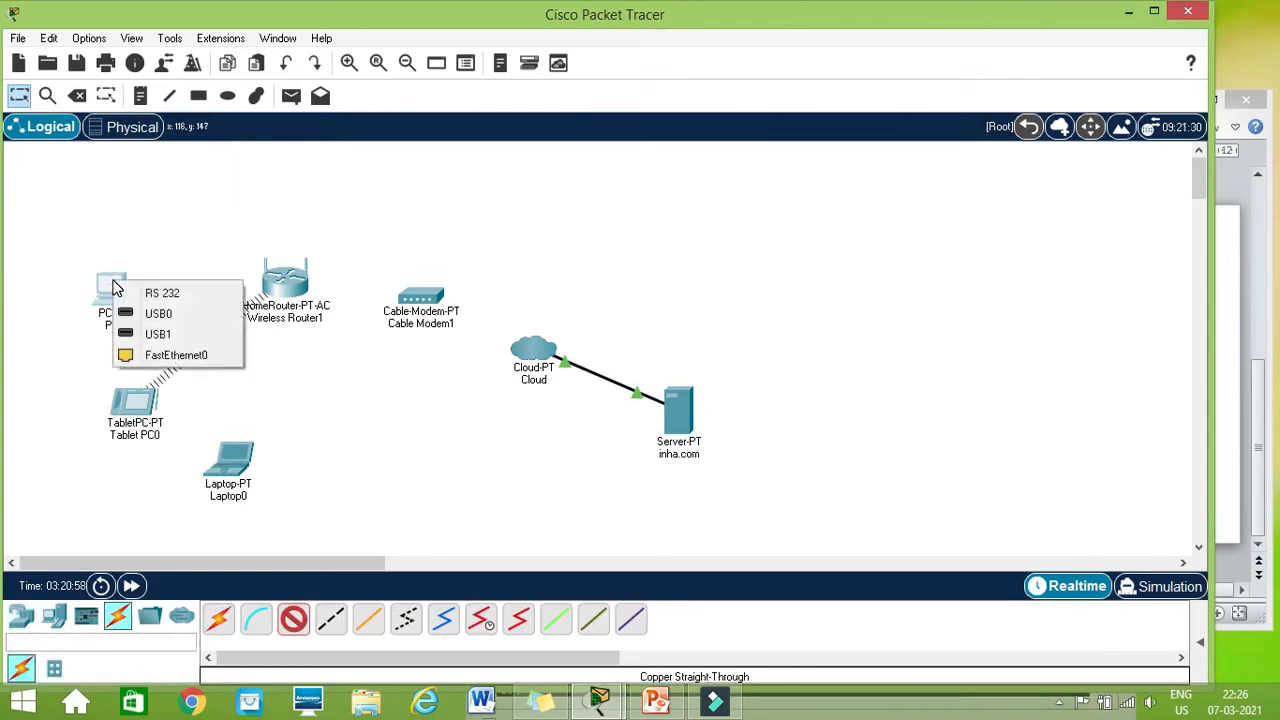
click(156, 360)
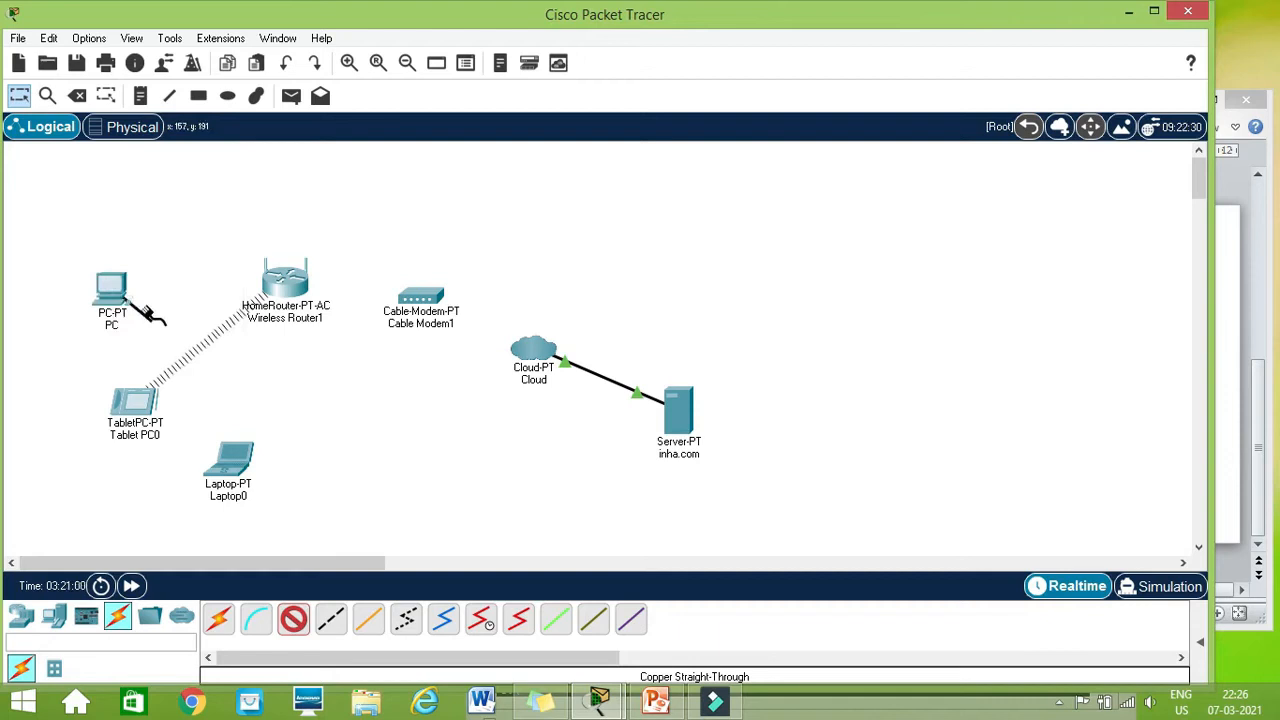
click(287, 282)
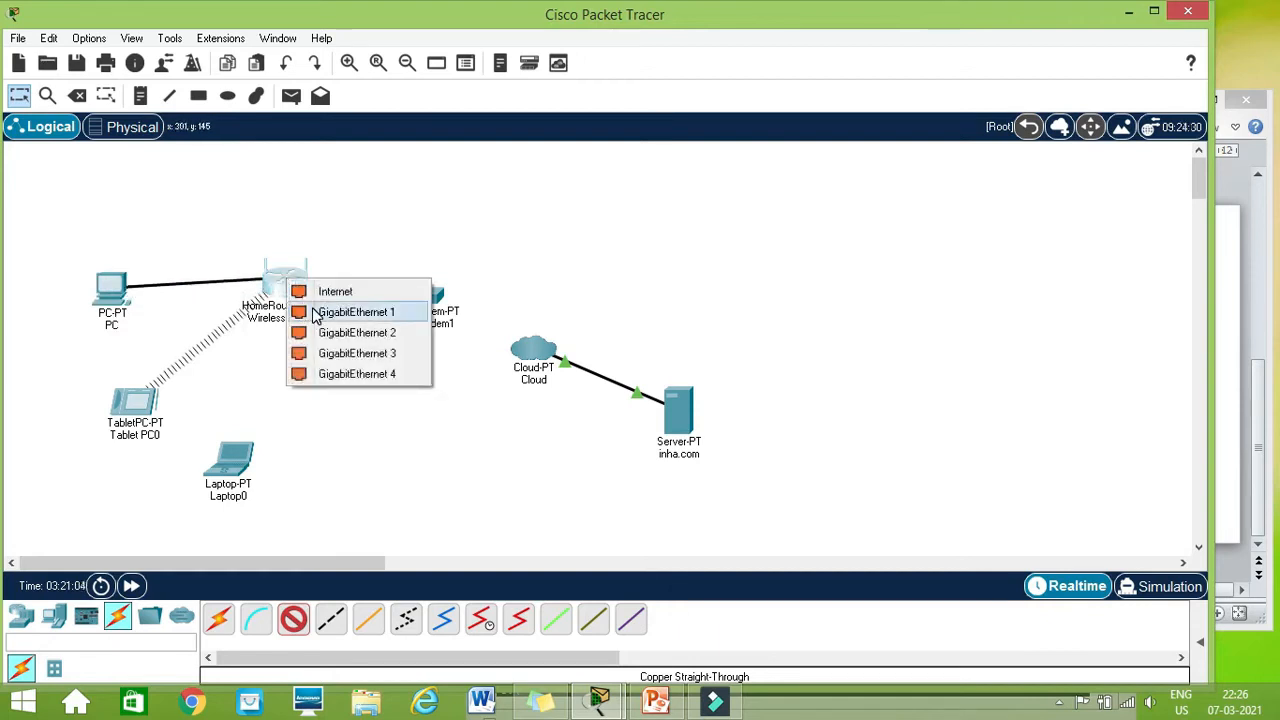
click(314, 315)
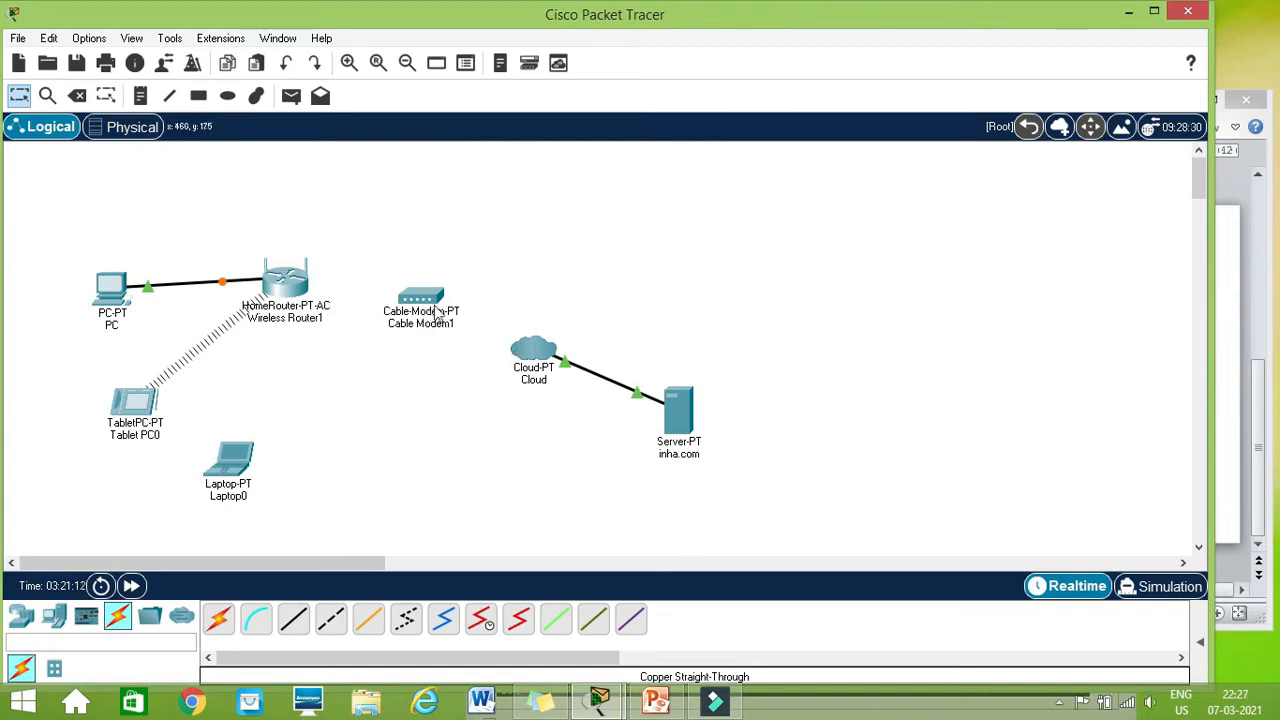
mouse_move(436, 313)
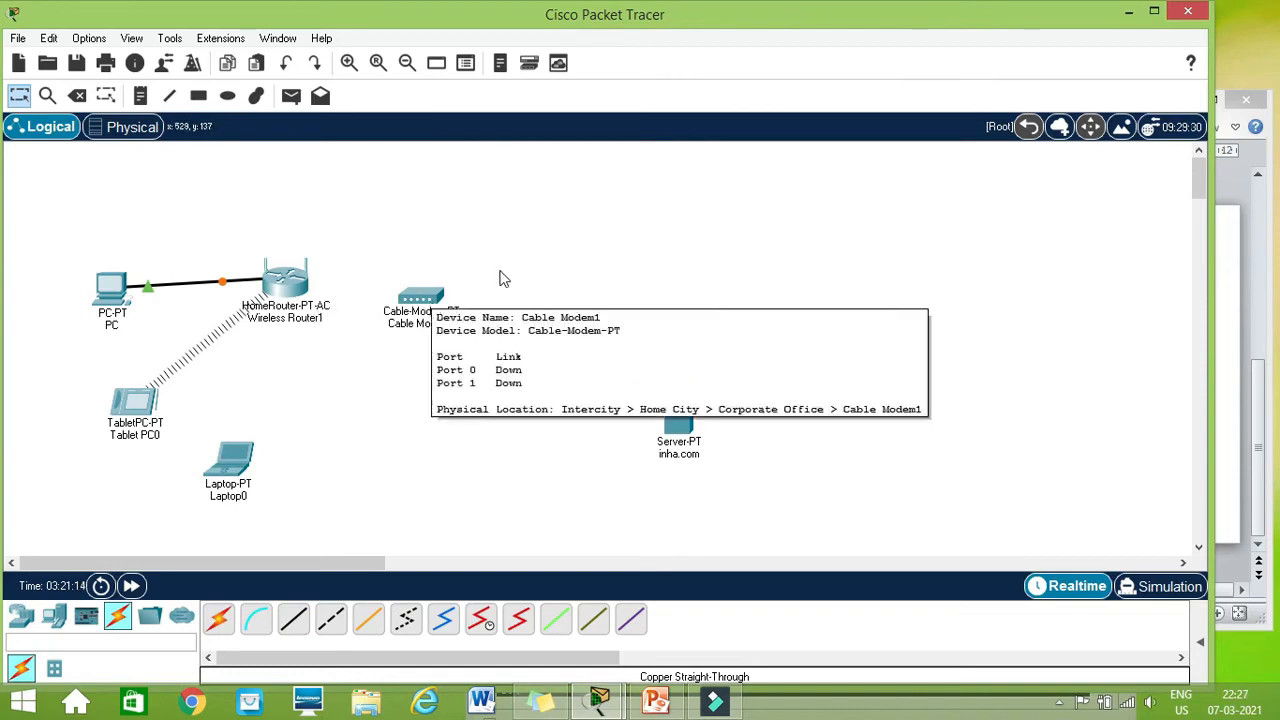
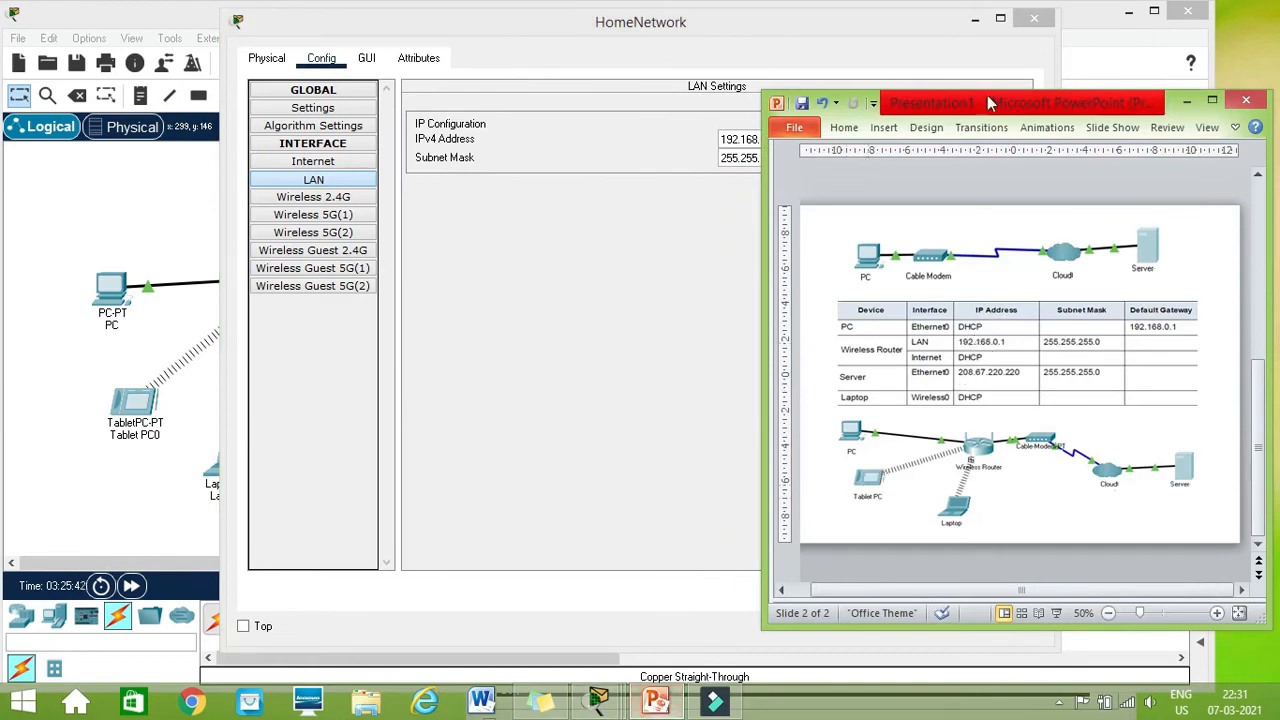
Step: Move the addressing slide clear of the router's configuration, set the router's 2.4 GHz network name (SSID) to HomeNetwork, and save the settings
drag(990, 104, 969, 207)
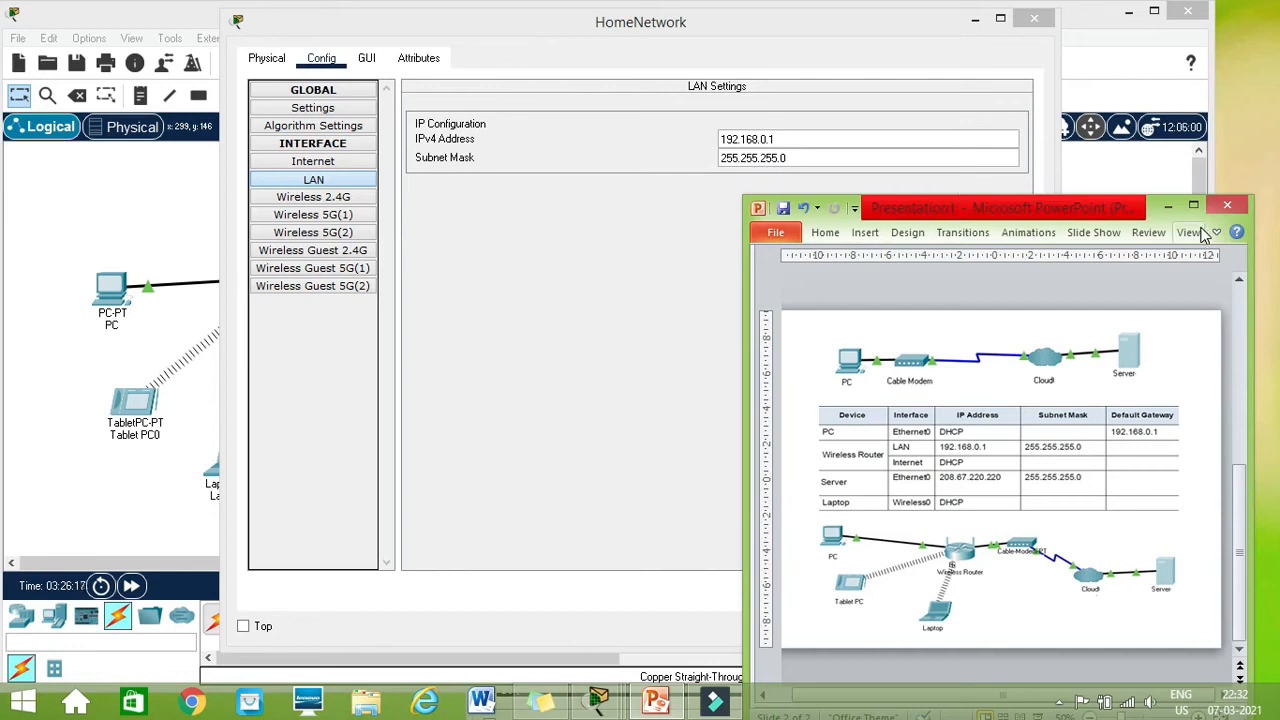
click(640, 281)
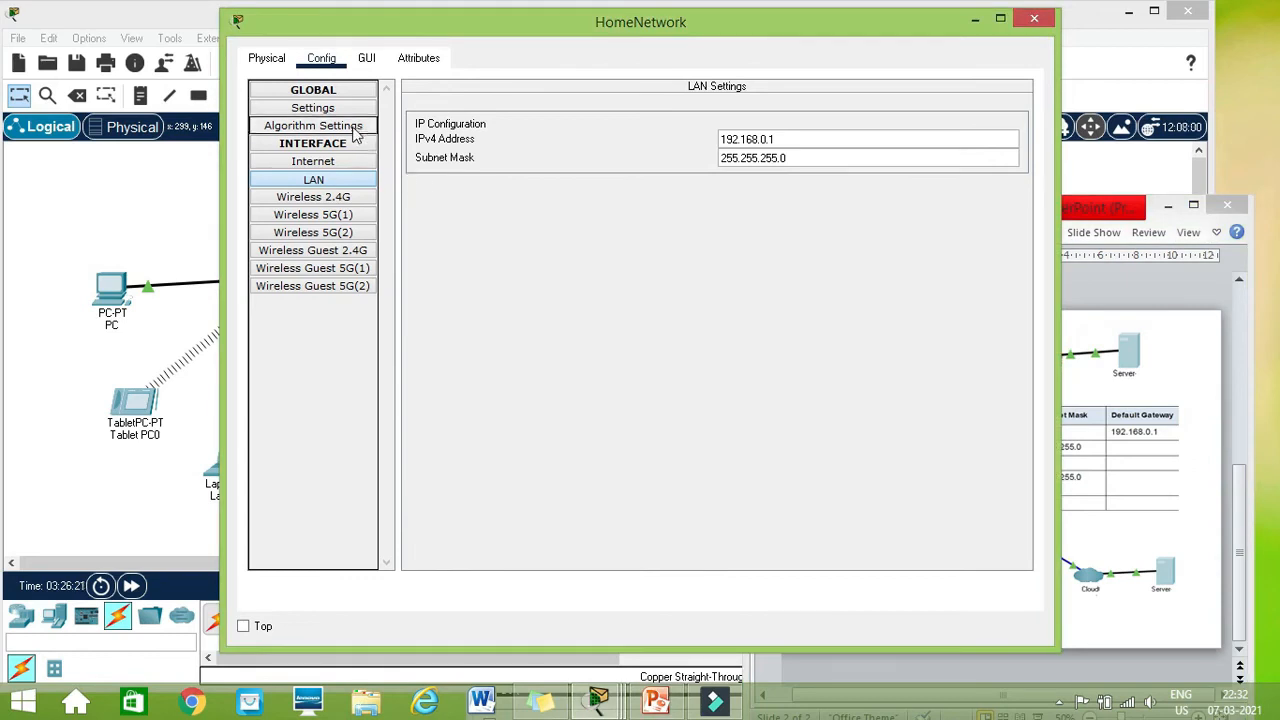
click(369, 58)
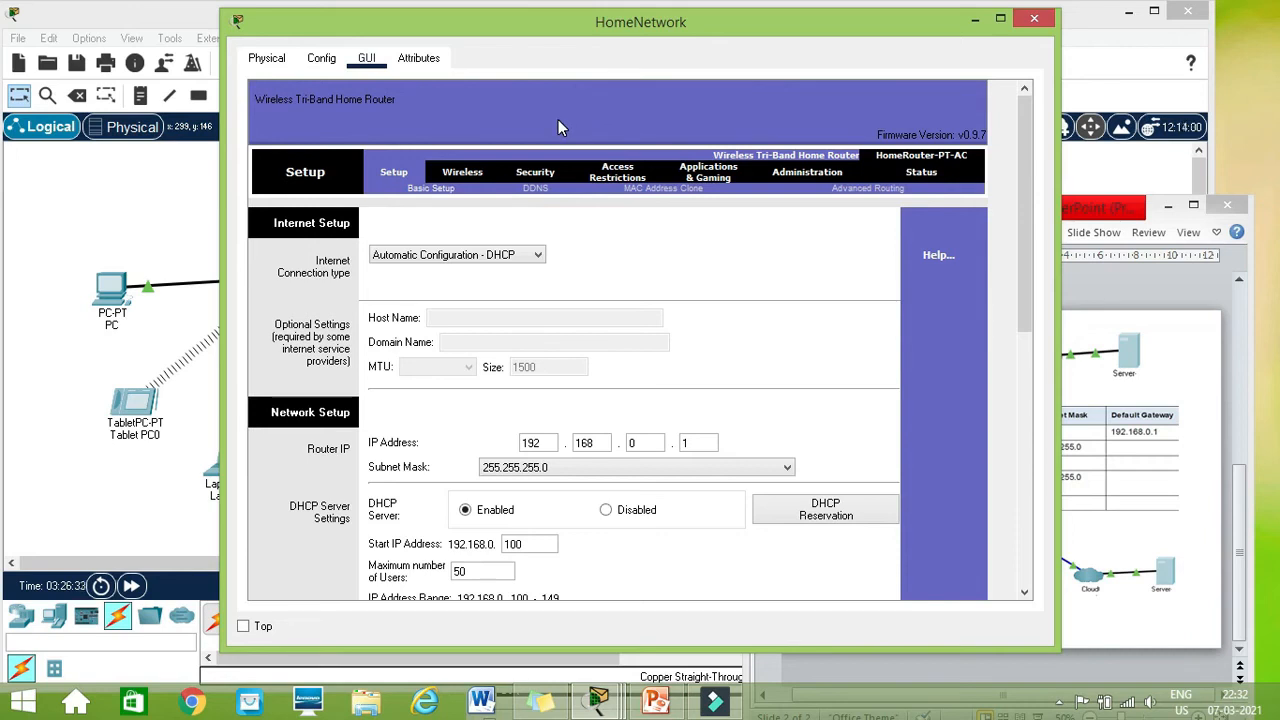
click(465, 172)
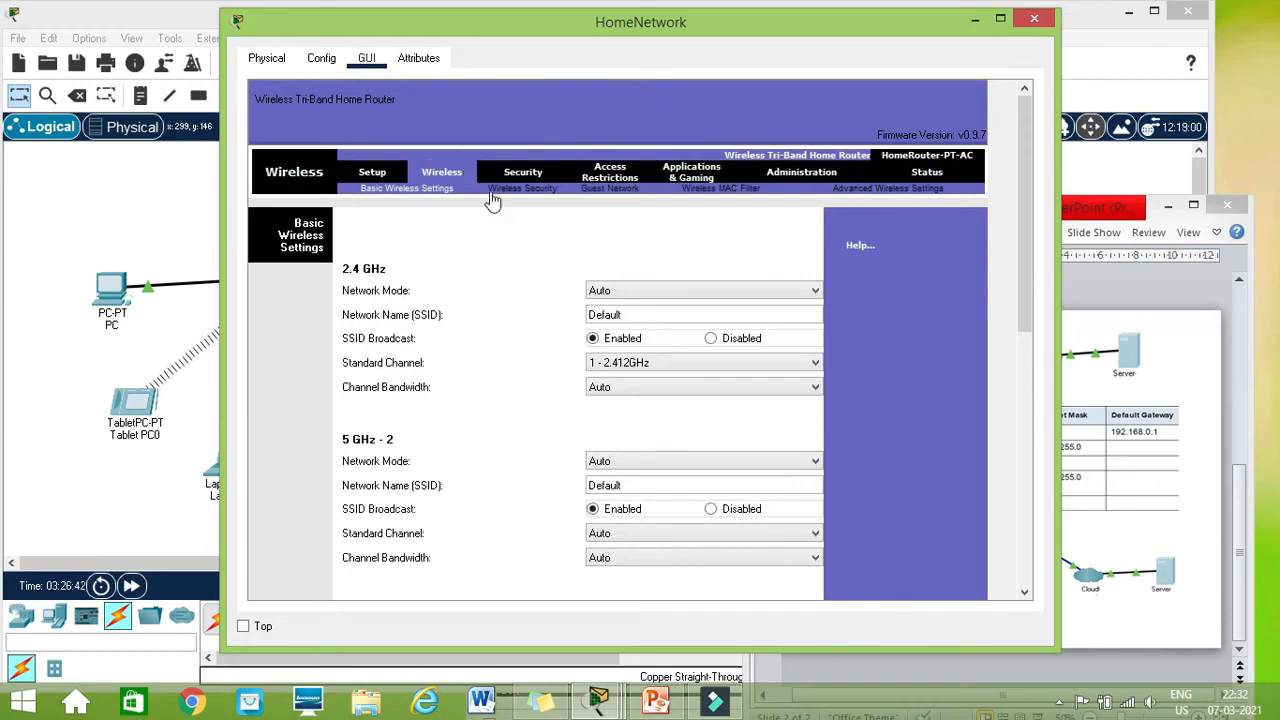
drag(626, 316, 549, 318)
text(Hoe)
key(BackSpace)
text(me)
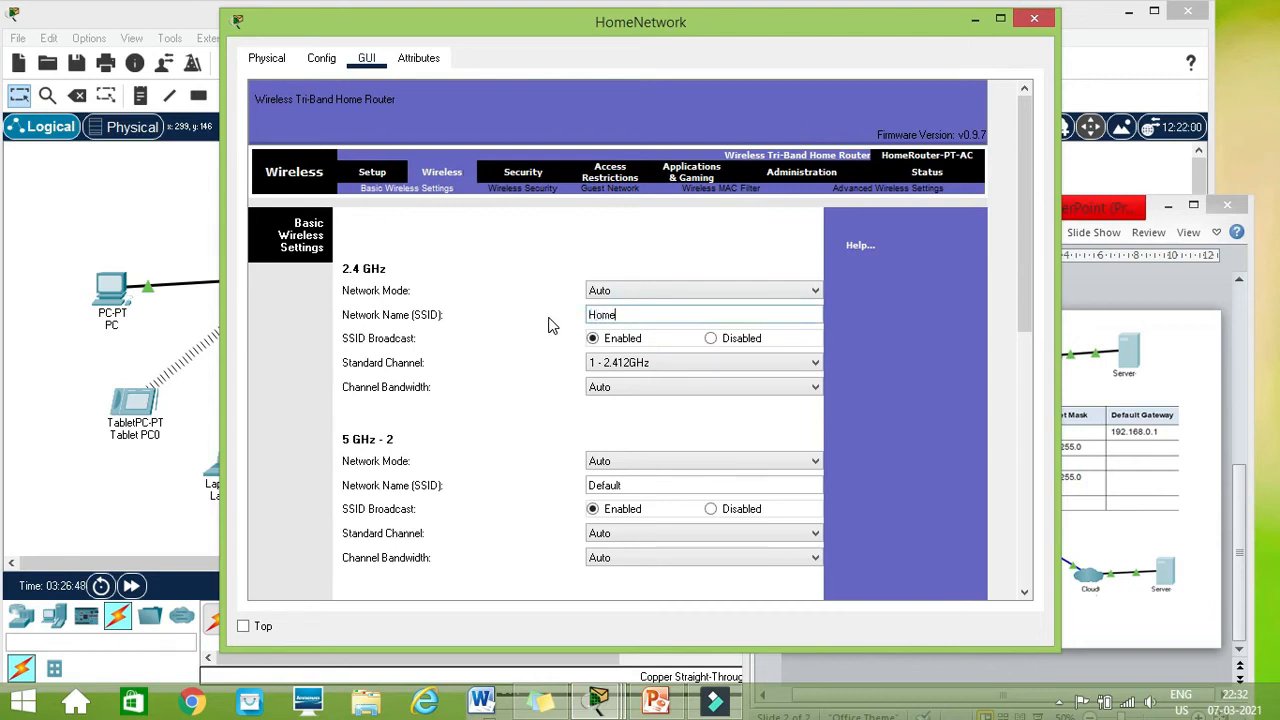
text(Network)
drag(1030, 303, 1040, 240)
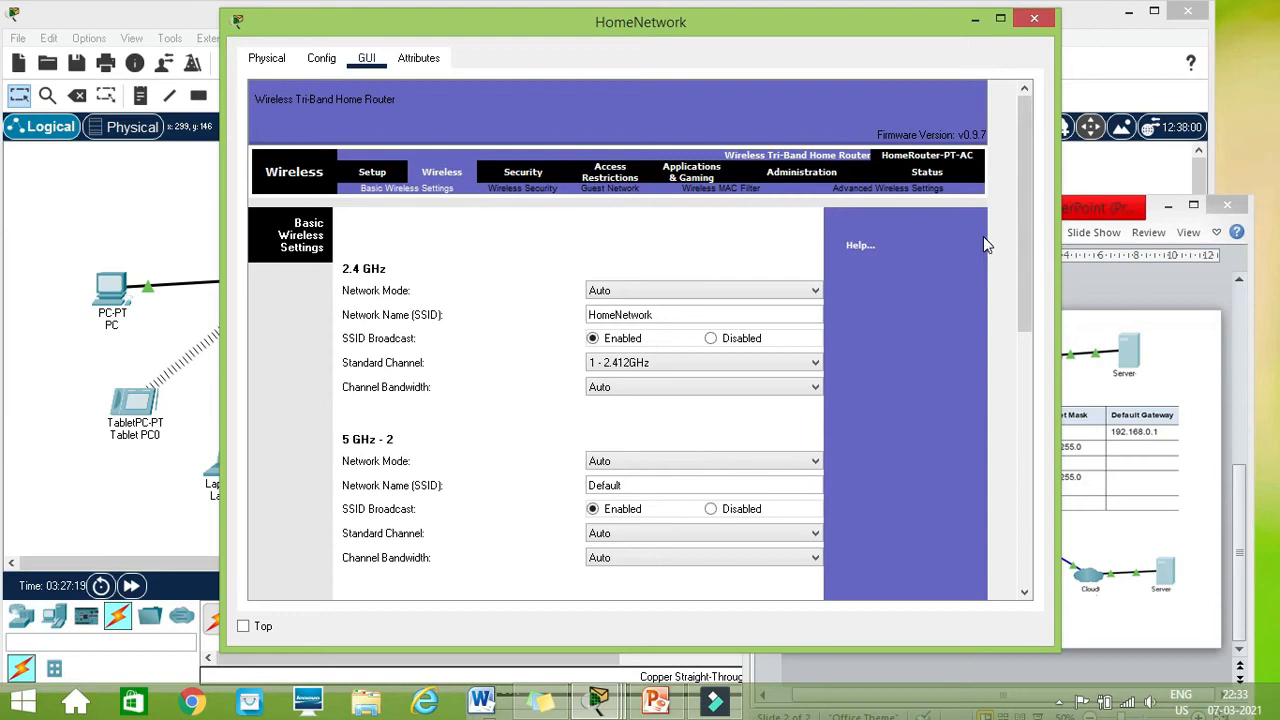
drag(1028, 208, 1021, 436)
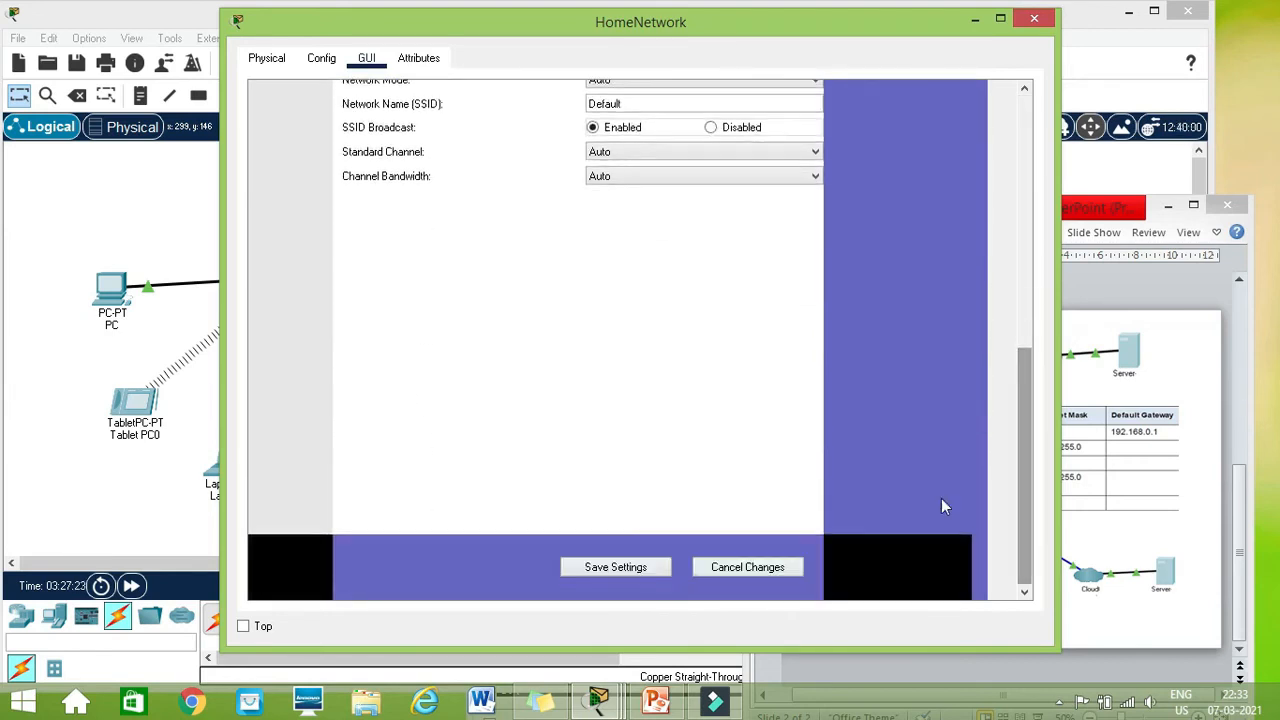
click(616, 567)
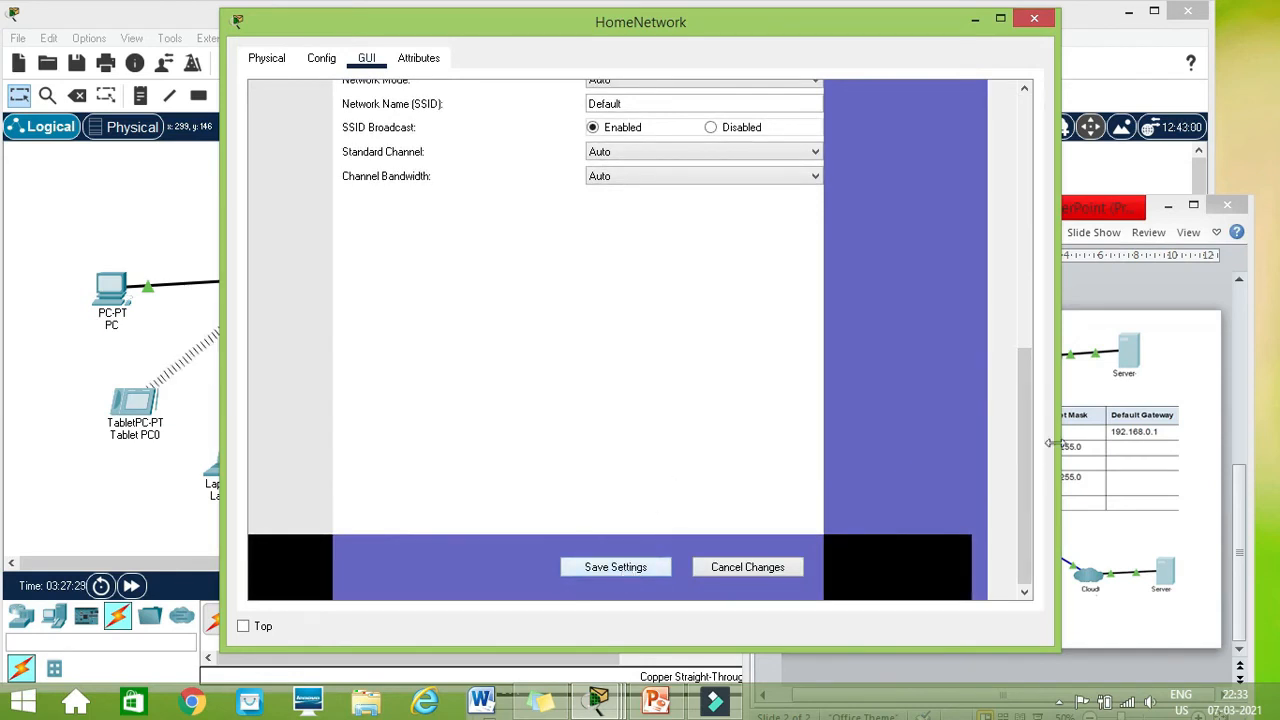
Step: Set Static DNS 1 in the router's basic setup to the server address from the slide, 208.67.220.220, and save the settings
drag(1034, 454, 1025, 195)
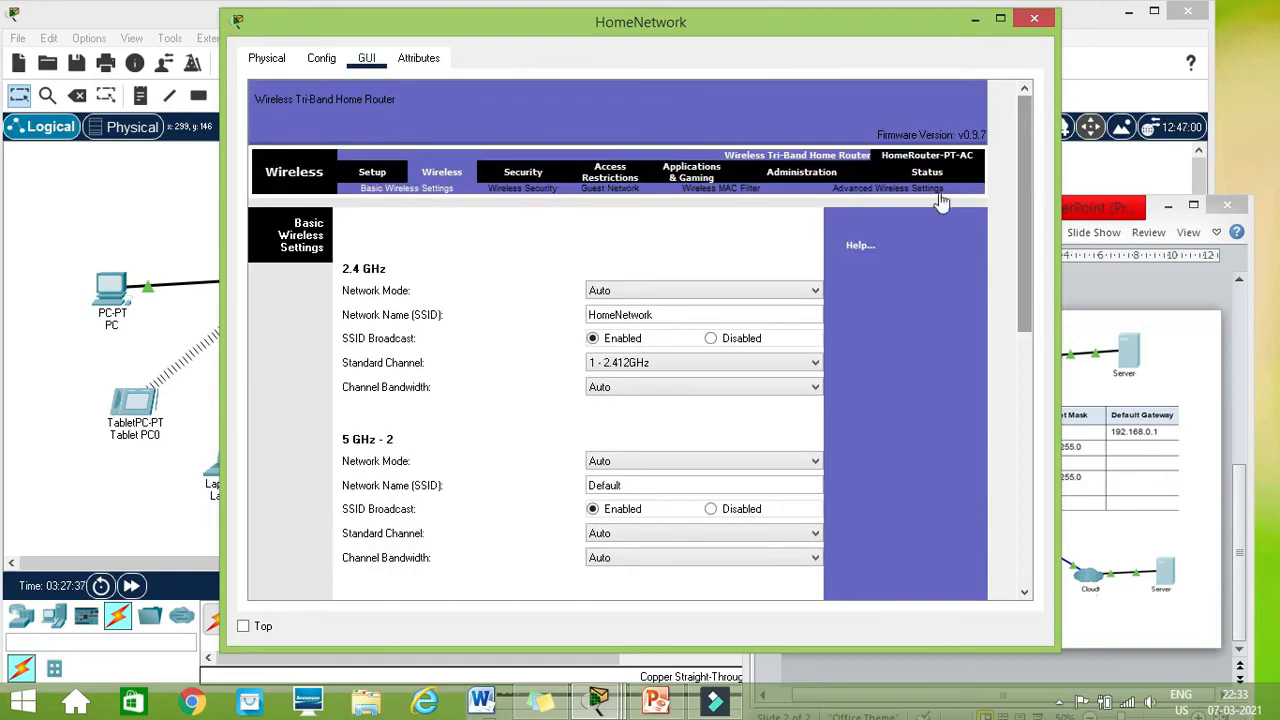
click(376, 173)
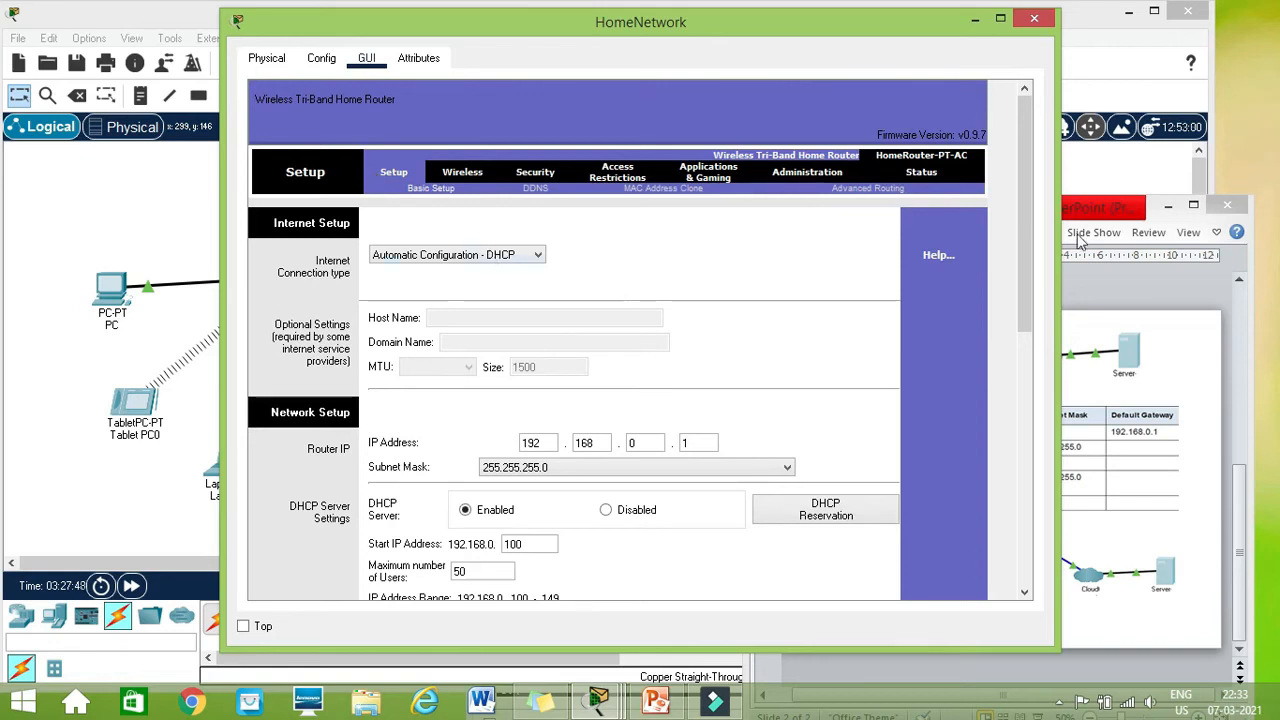
drag(1026, 235, 1021, 305)
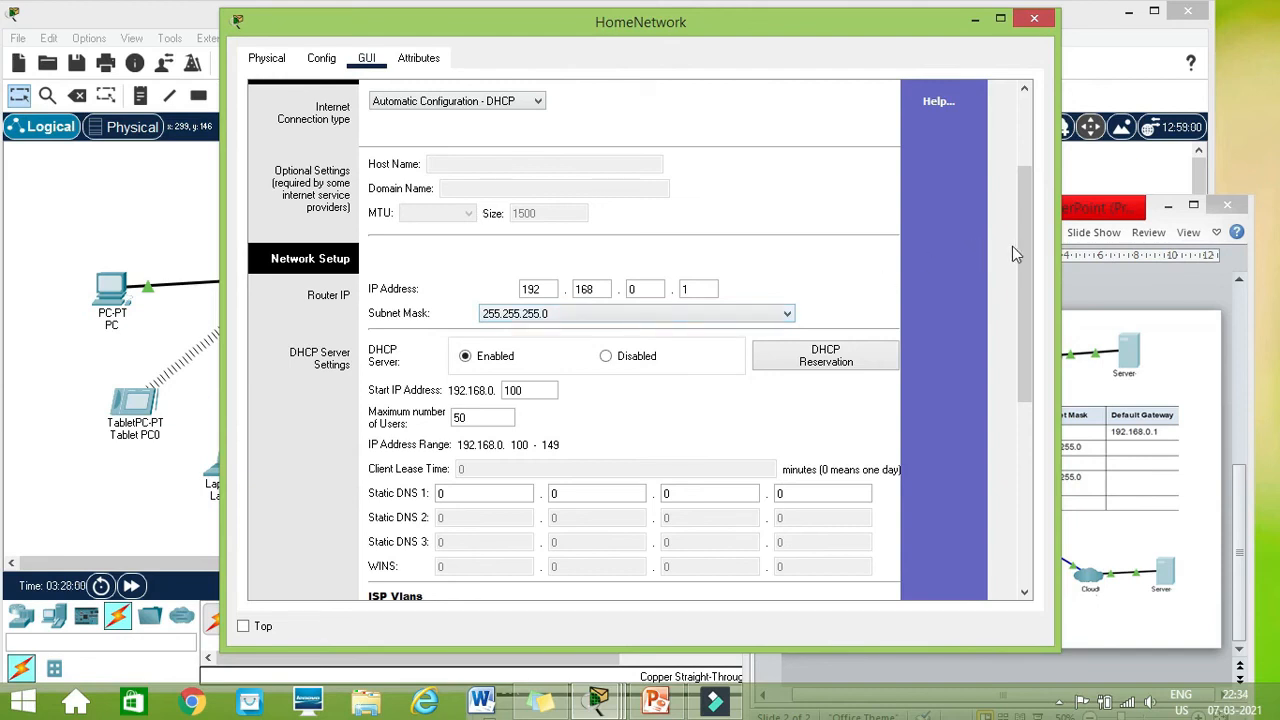
drag(1024, 245, 1025, 262)
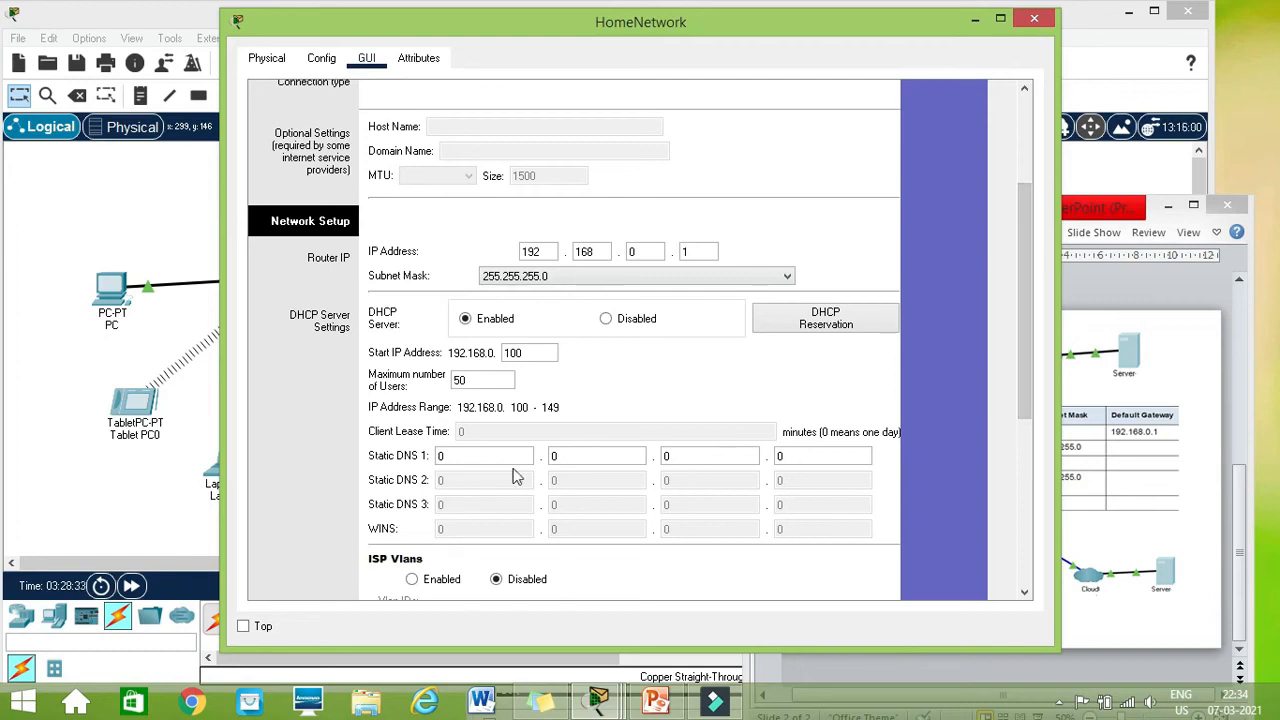
click(463, 458)
key(BackSpace)
click(655, 700)
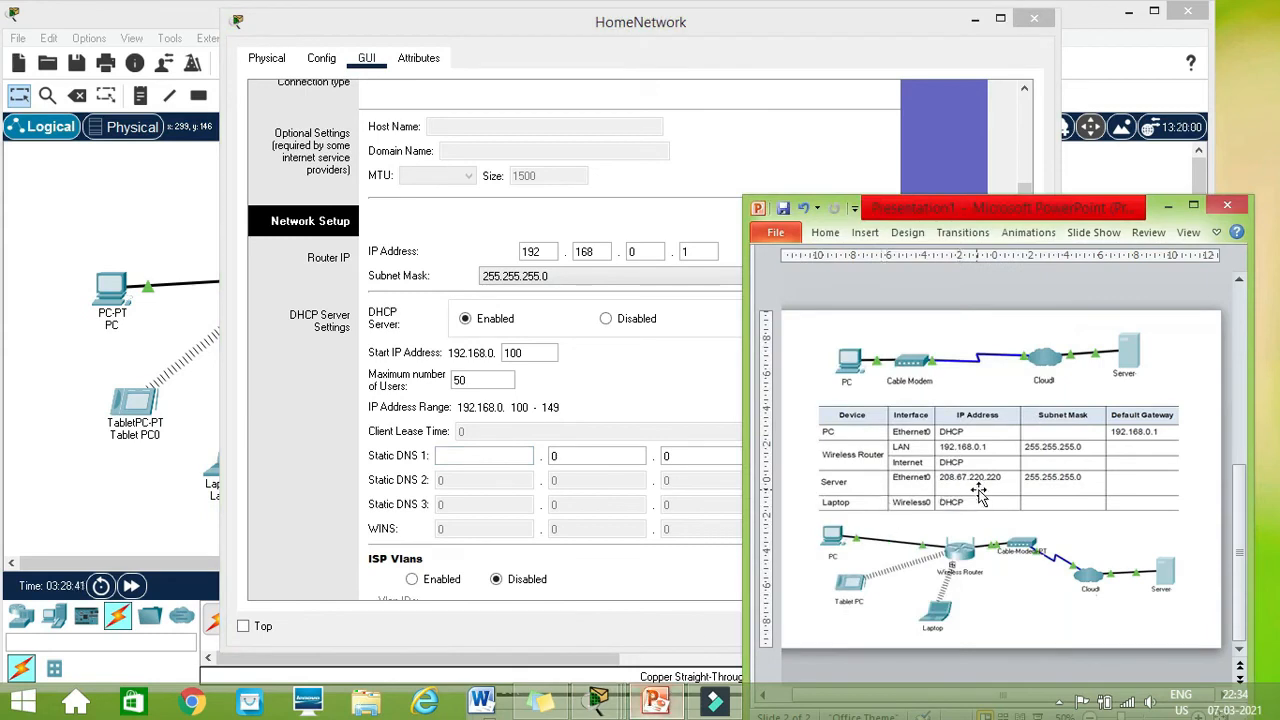
click(453, 457)
text(20)
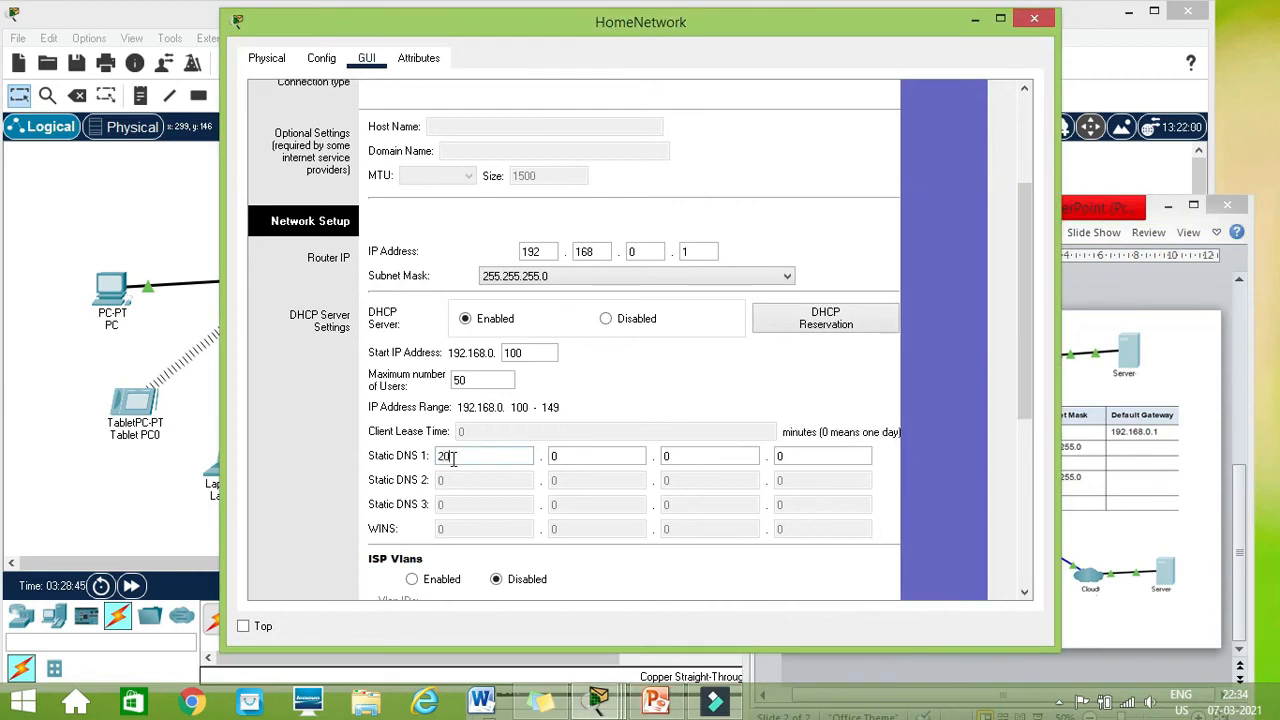
text(8)
click(569, 457)
text(67)
key(period)
text(220)
key(period)
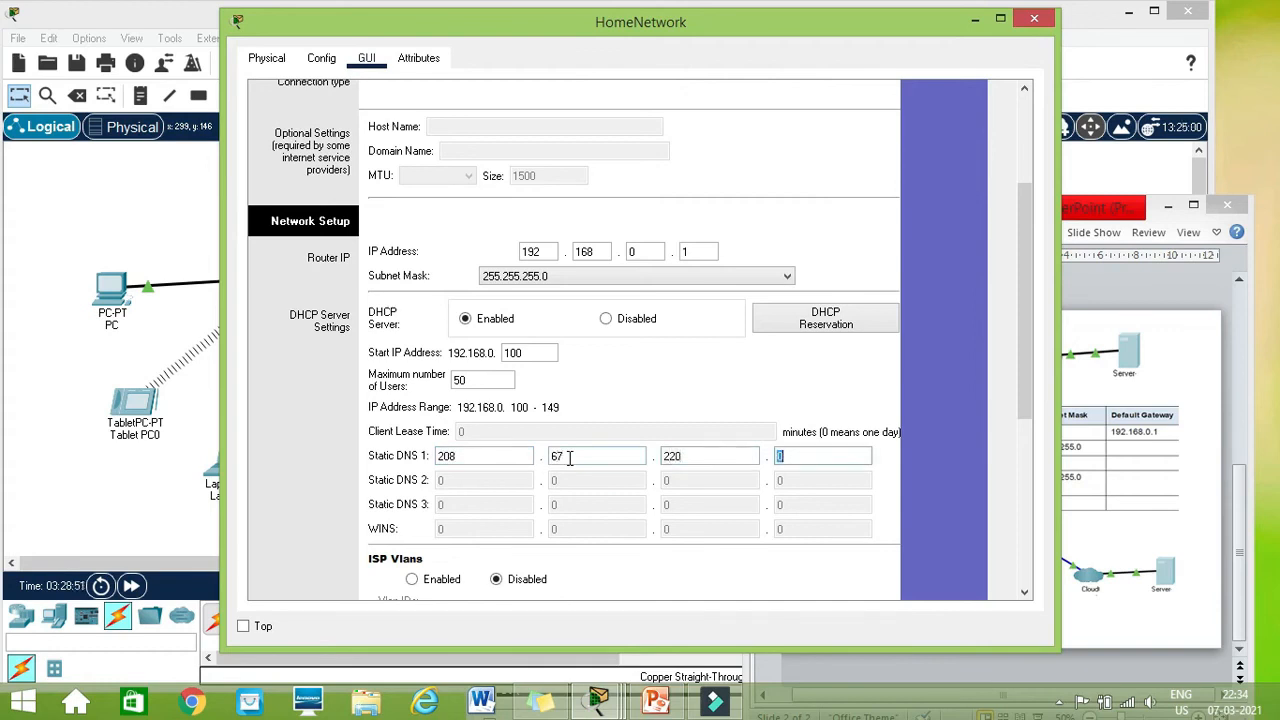
text(220)
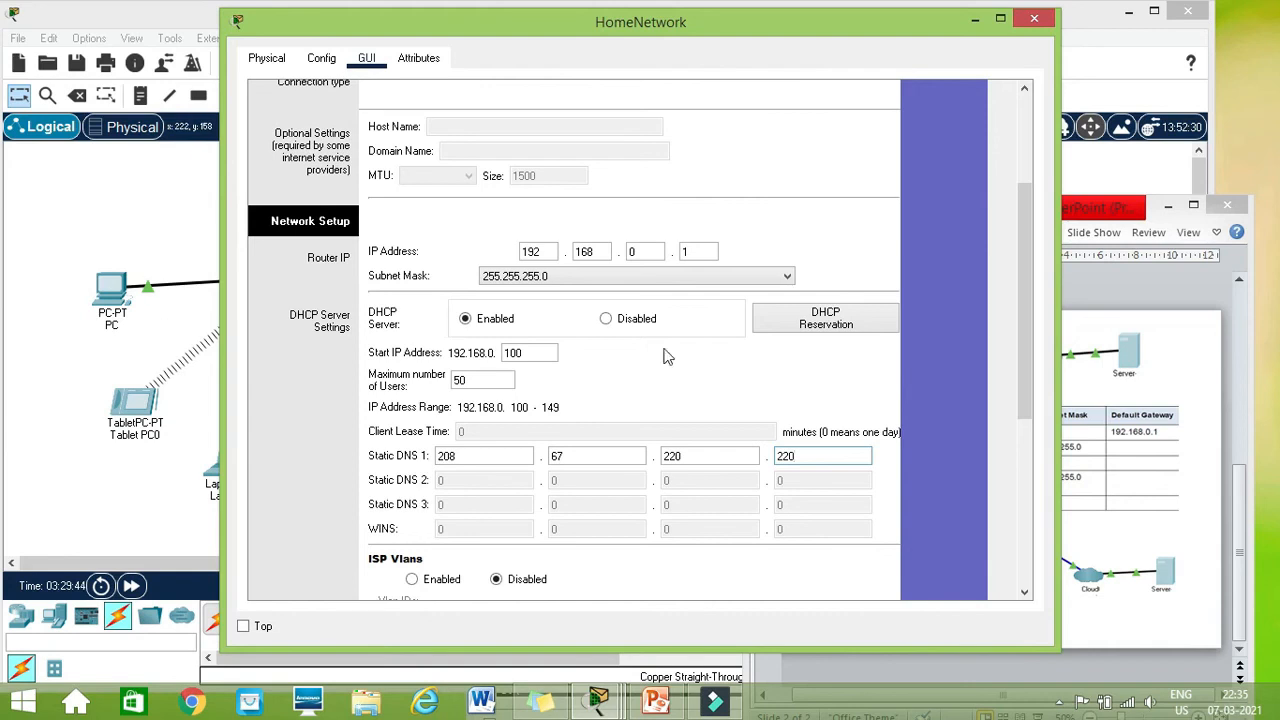
drag(1018, 377, 1018, 477)
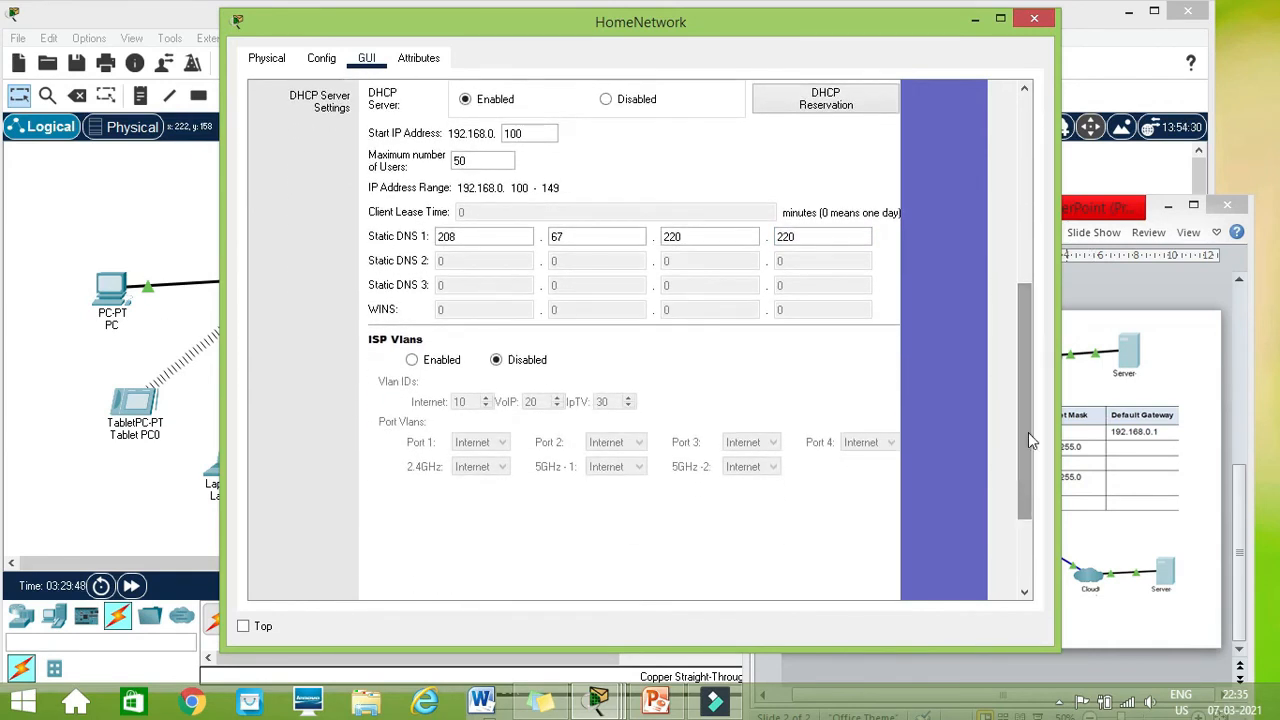
drag(1028, 432, 1027, 519)
click(685, 578)
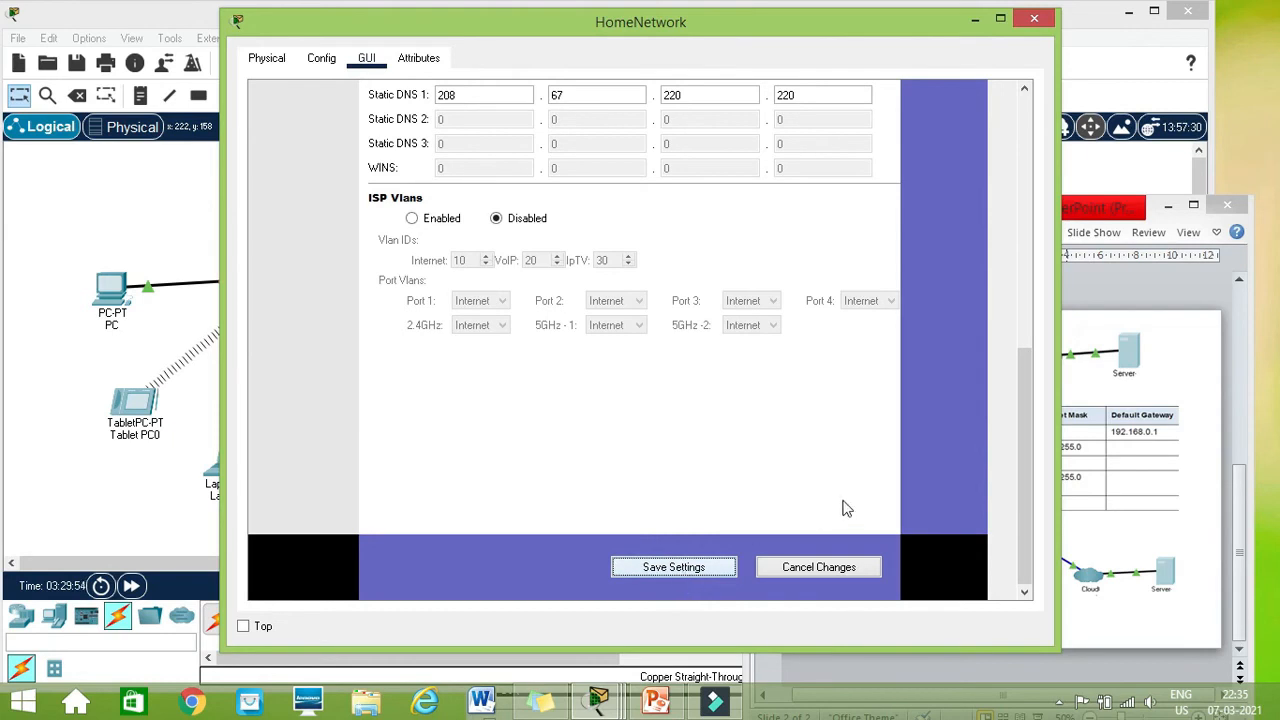
Step: Review the router's LAN interface configuration and global display name, and close its configuration window
drag(1029, 437, 1023, 152)
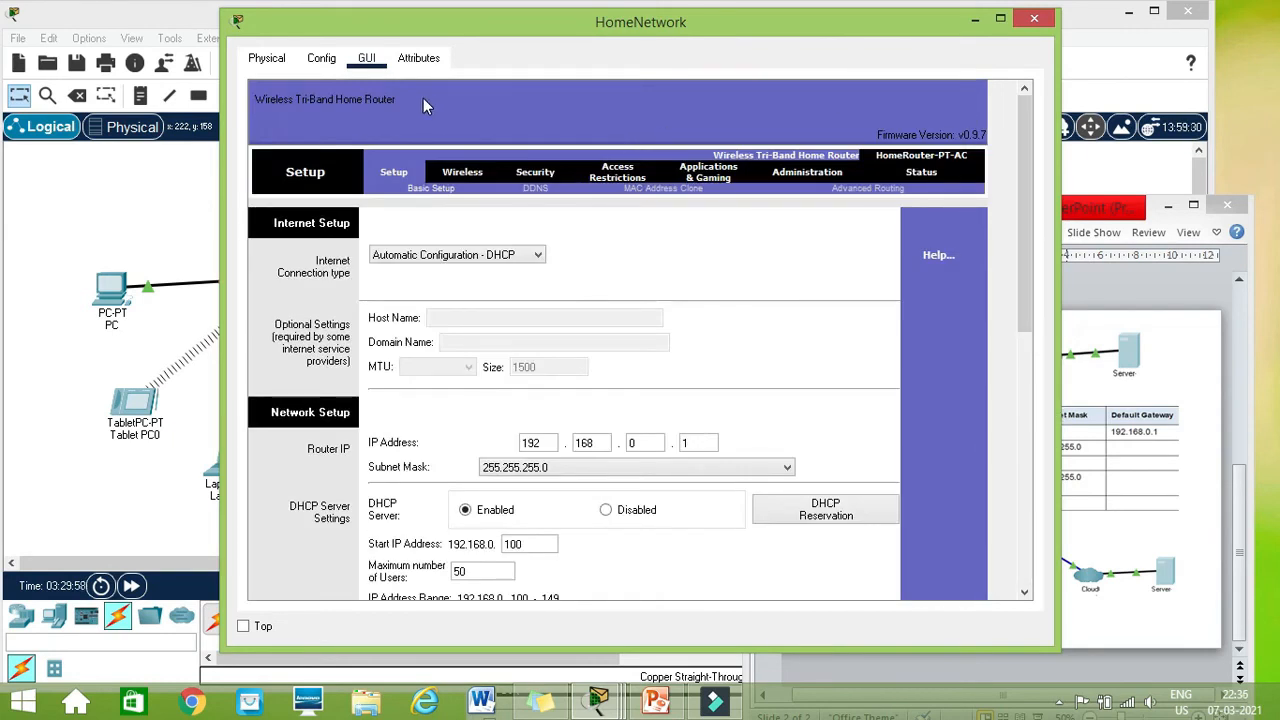
click(322, 62)
click(318, 183)
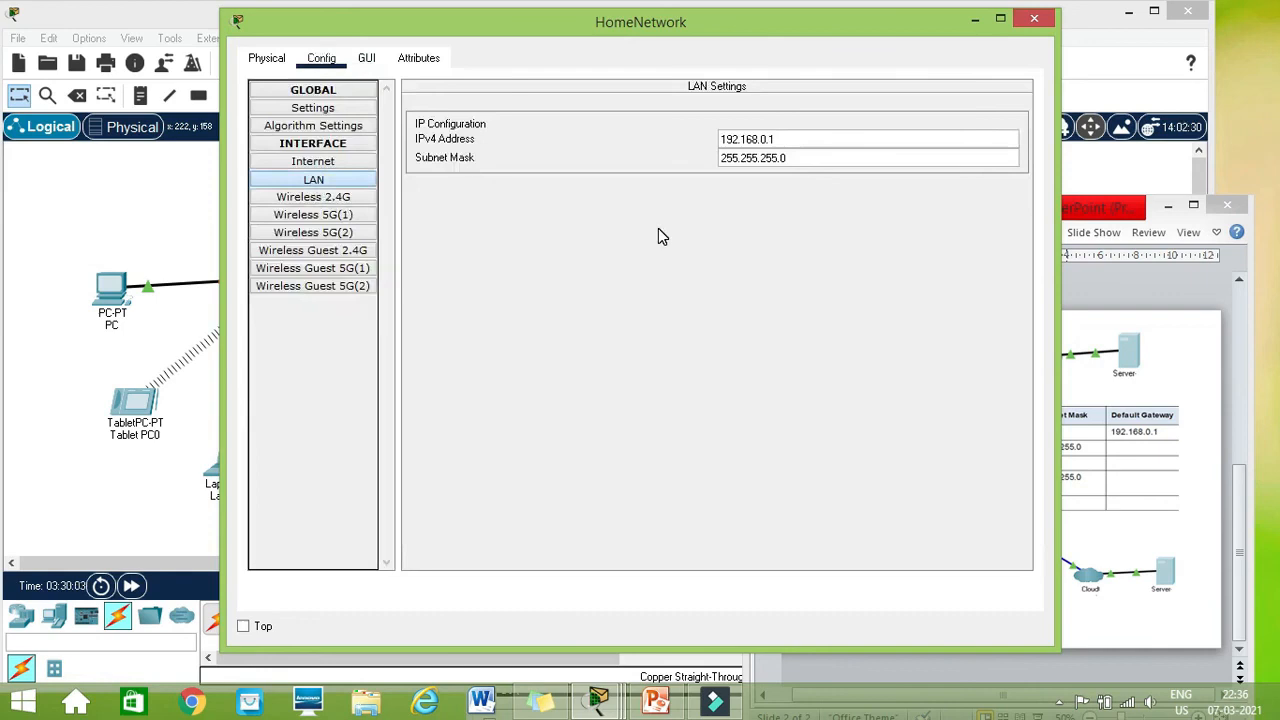
click(326, 113)
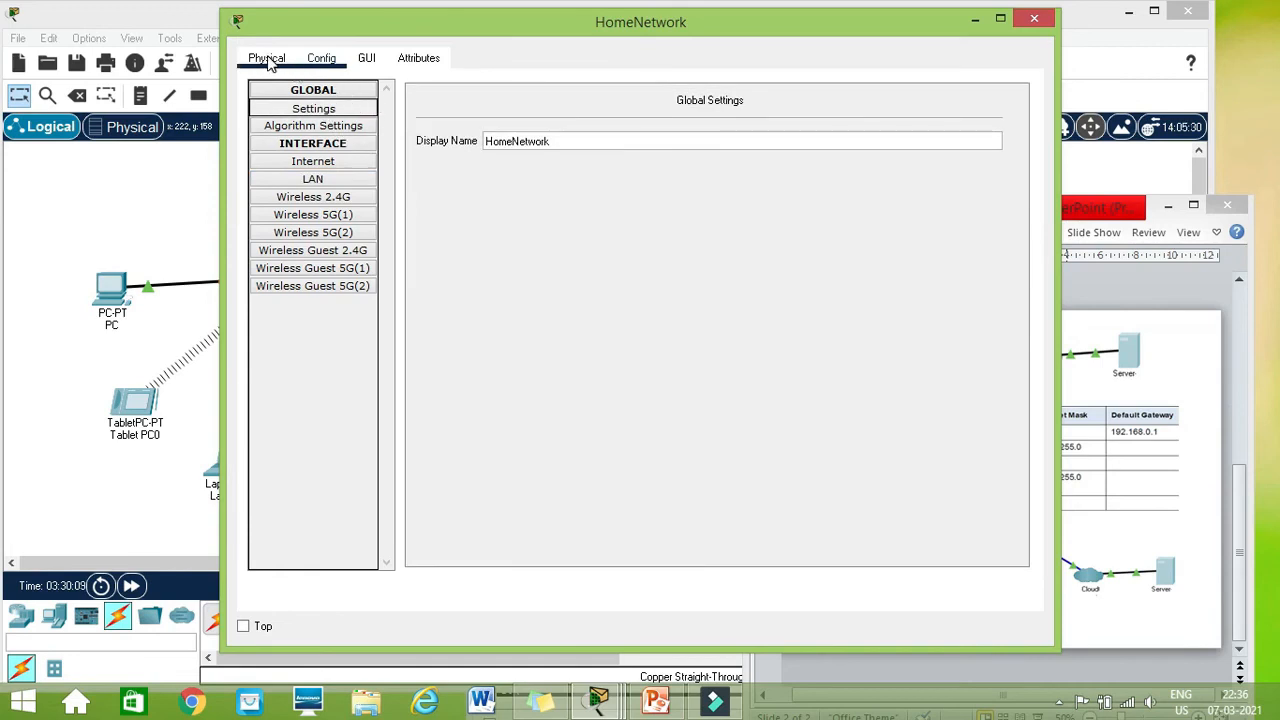
click(1036, 19)
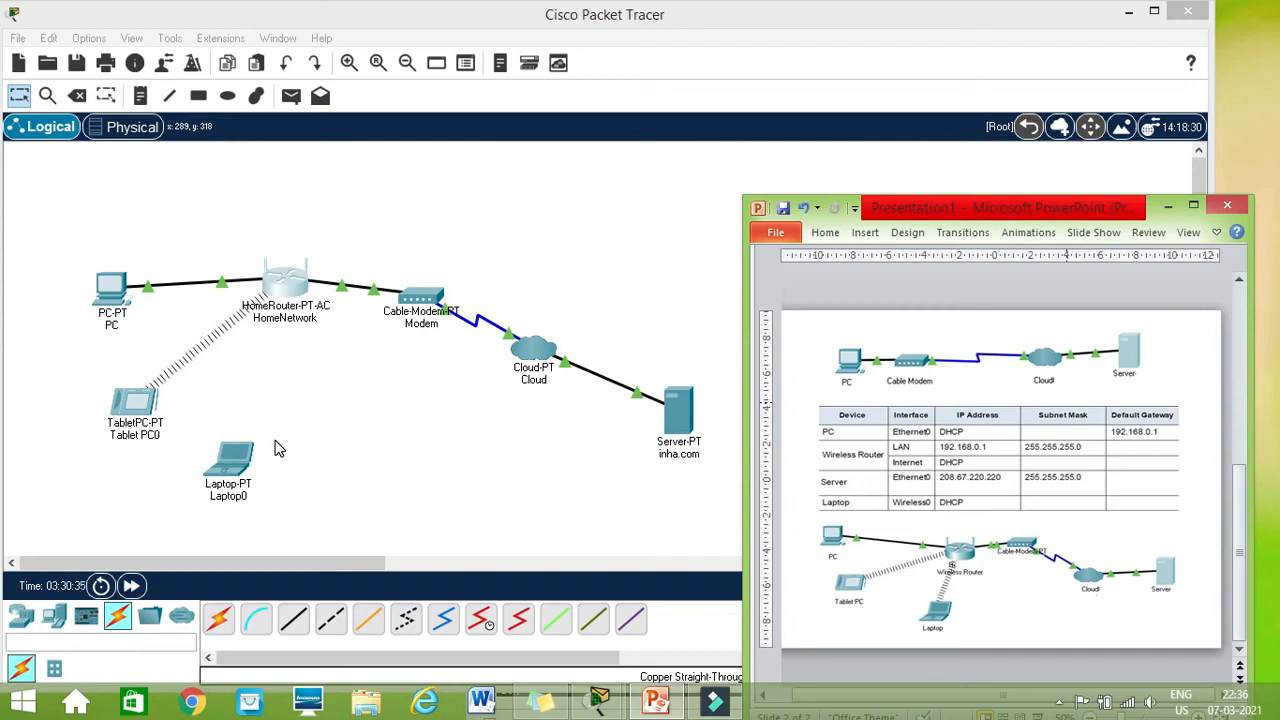
Step: Switch off Laptop0 in its physical device view and remove the installed Fast Ethernet module
click(240, 460)
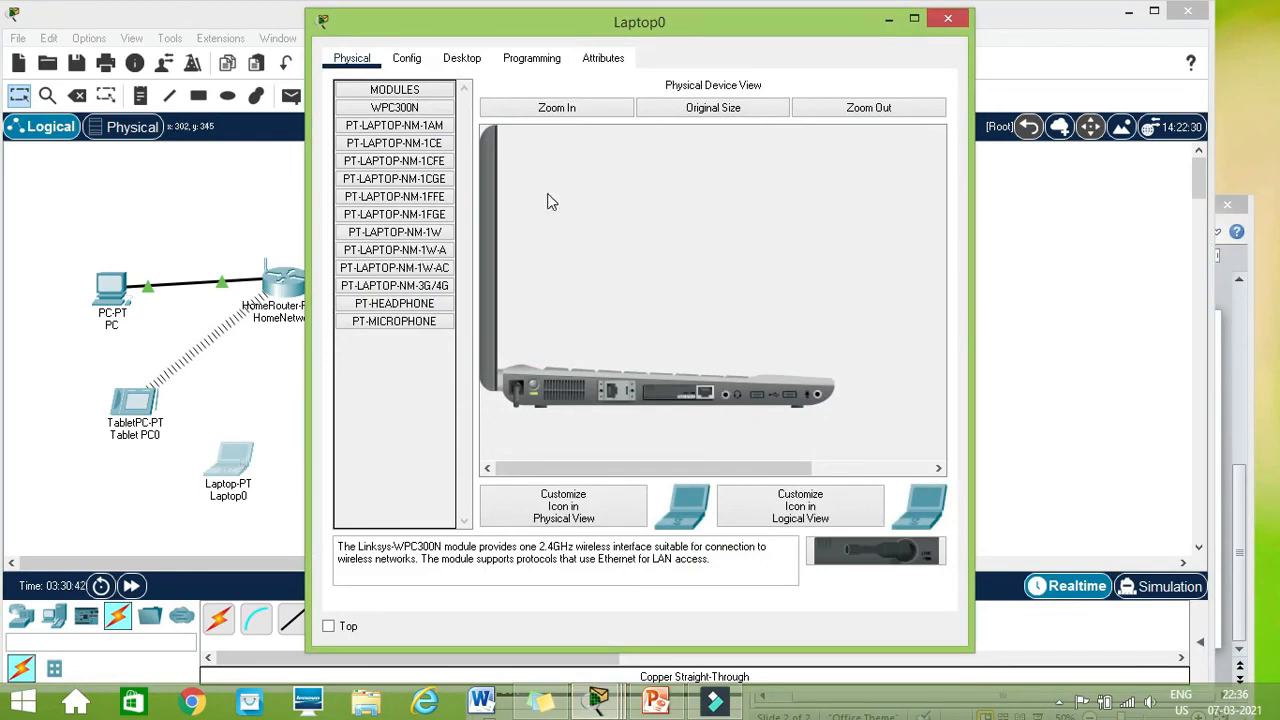
click(543, 112)
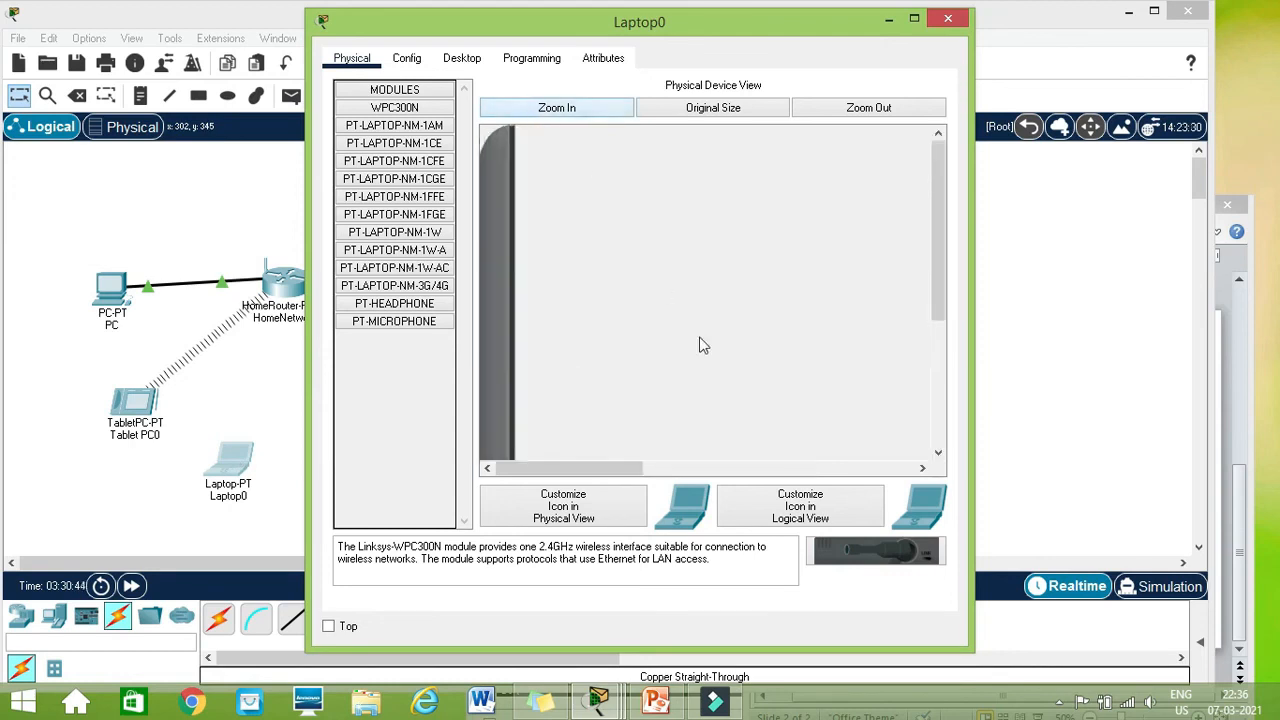
drag(939, 275, 936, 504)
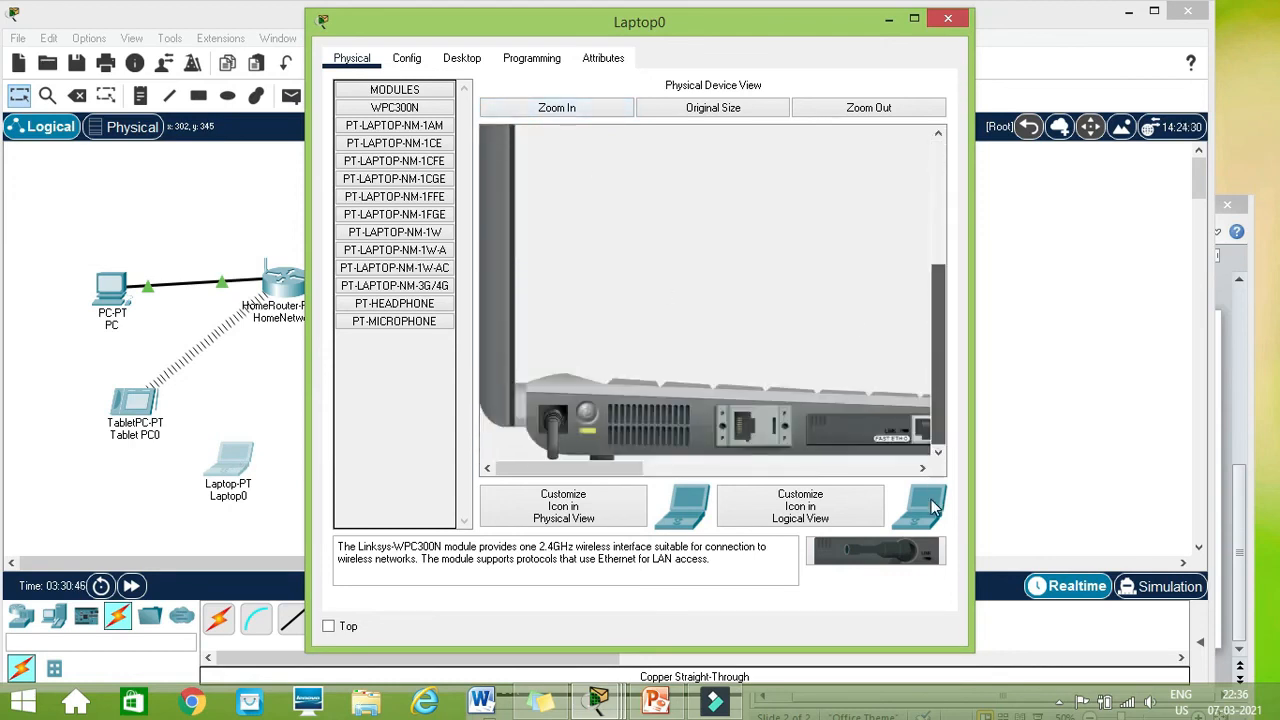
drag(615, 468, 678, 469)
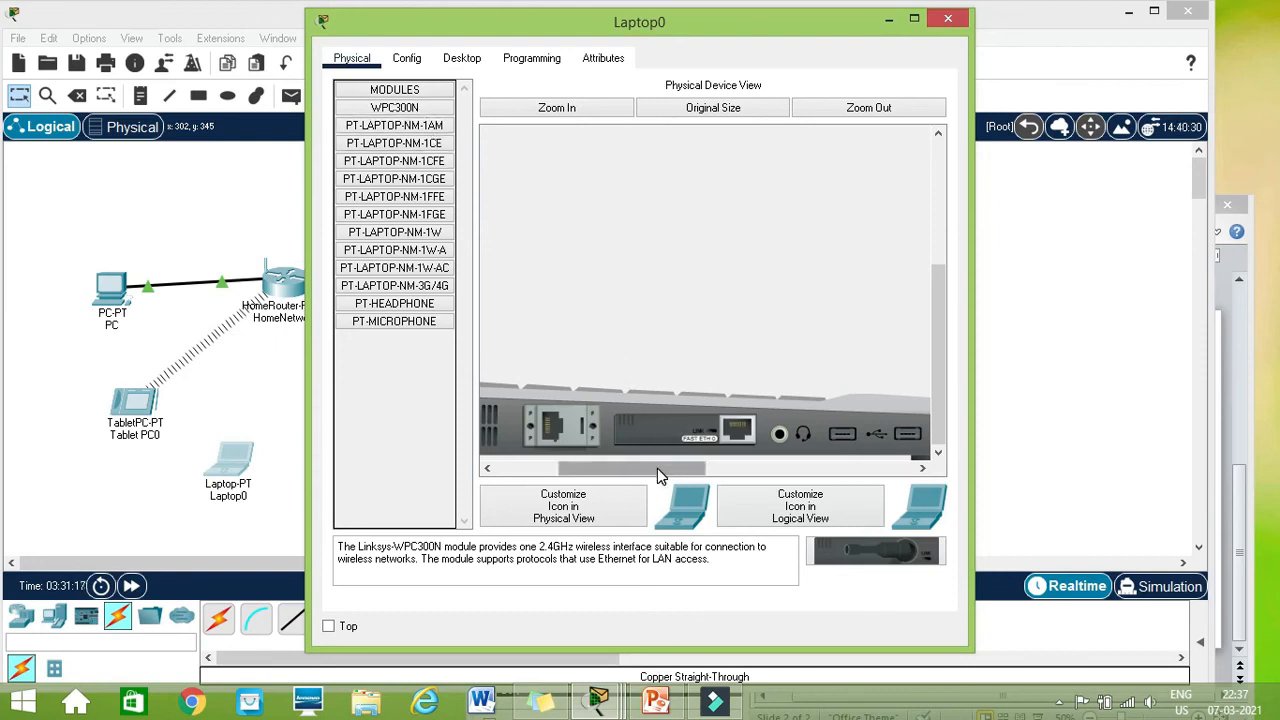
drag(657, 468, 567, 467)
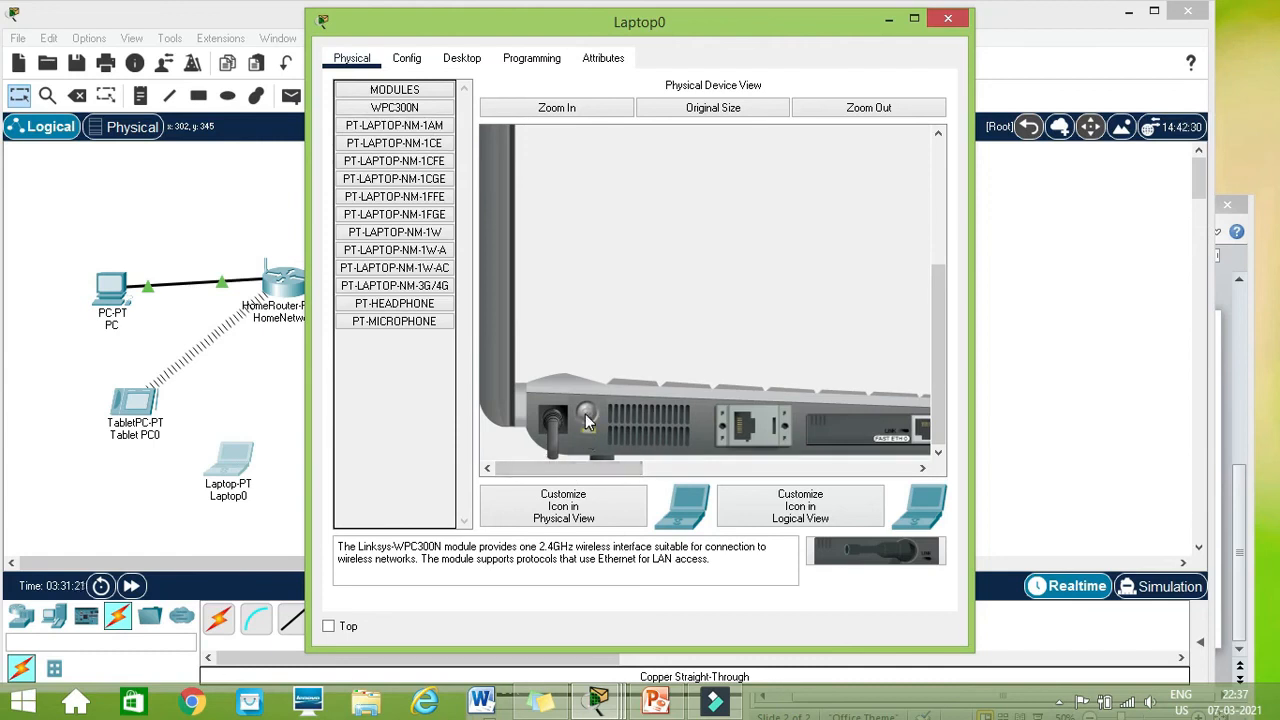
drag(576, 469, 647, 470)
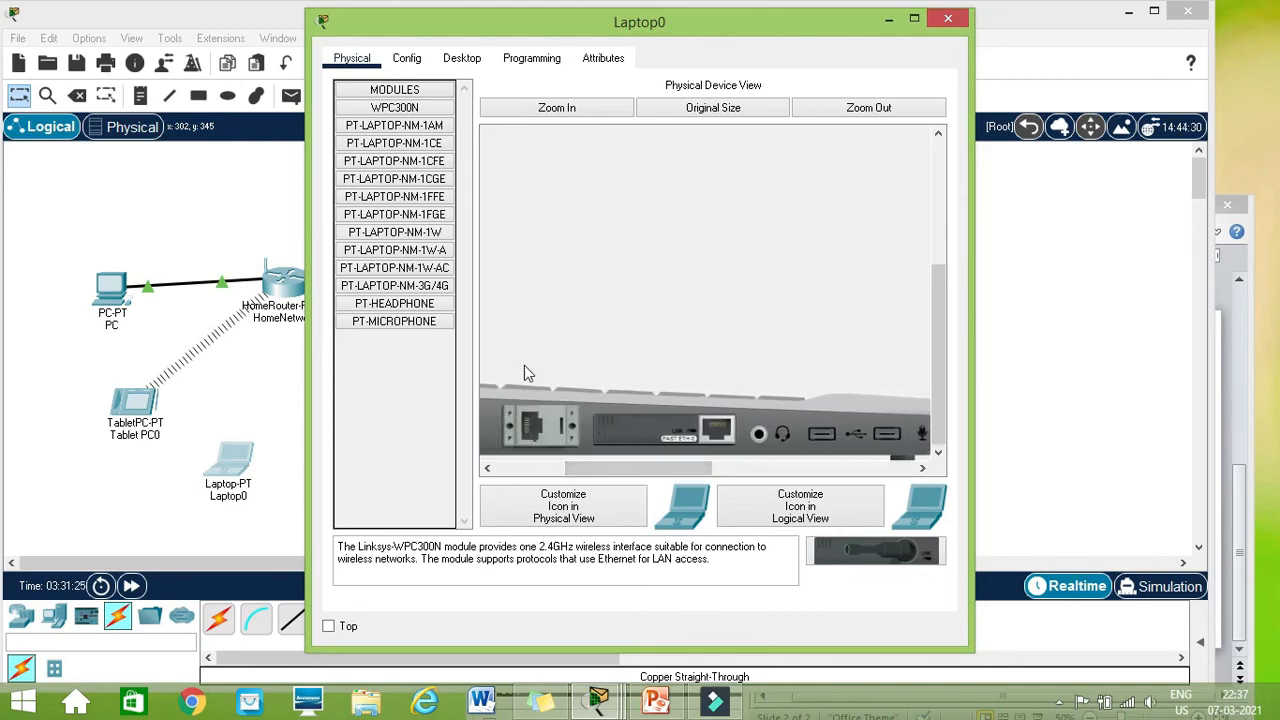
drag(626, 435, 403, 337)
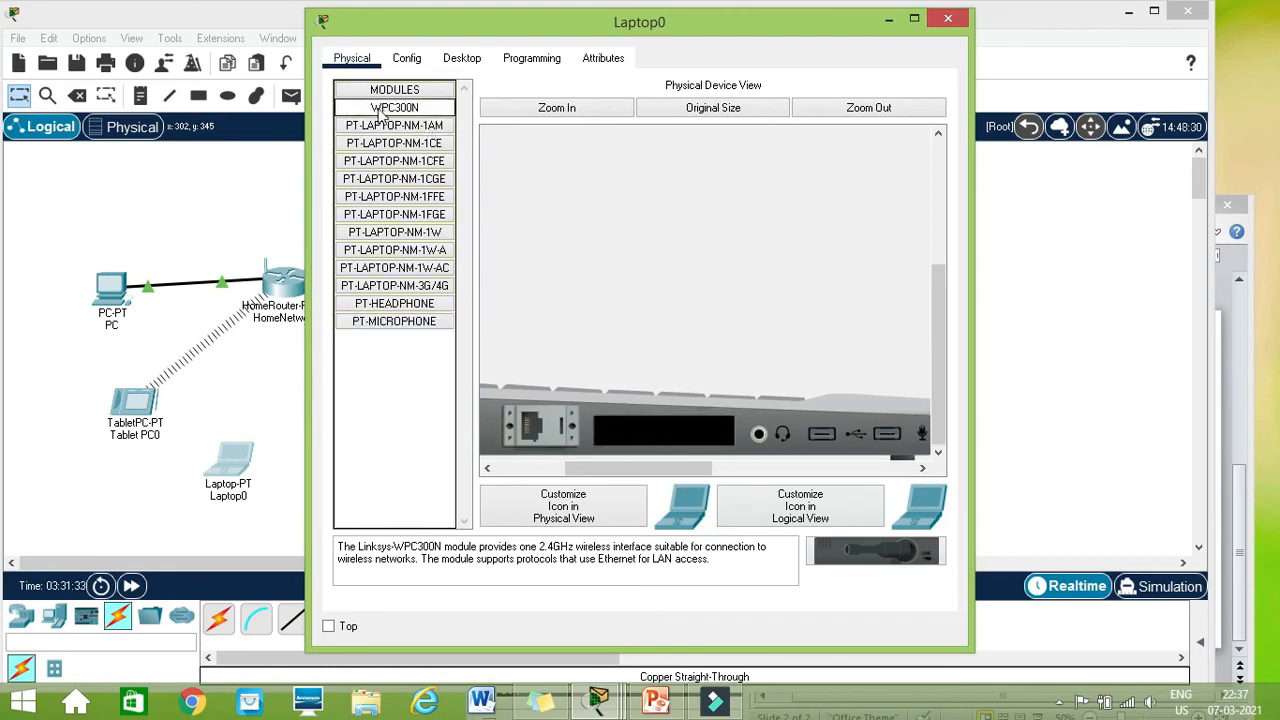
Step: Install the WPC300N wireless module in Laptop0's empty slot and power the laptop back on
drag(389, 112, 655, 435)
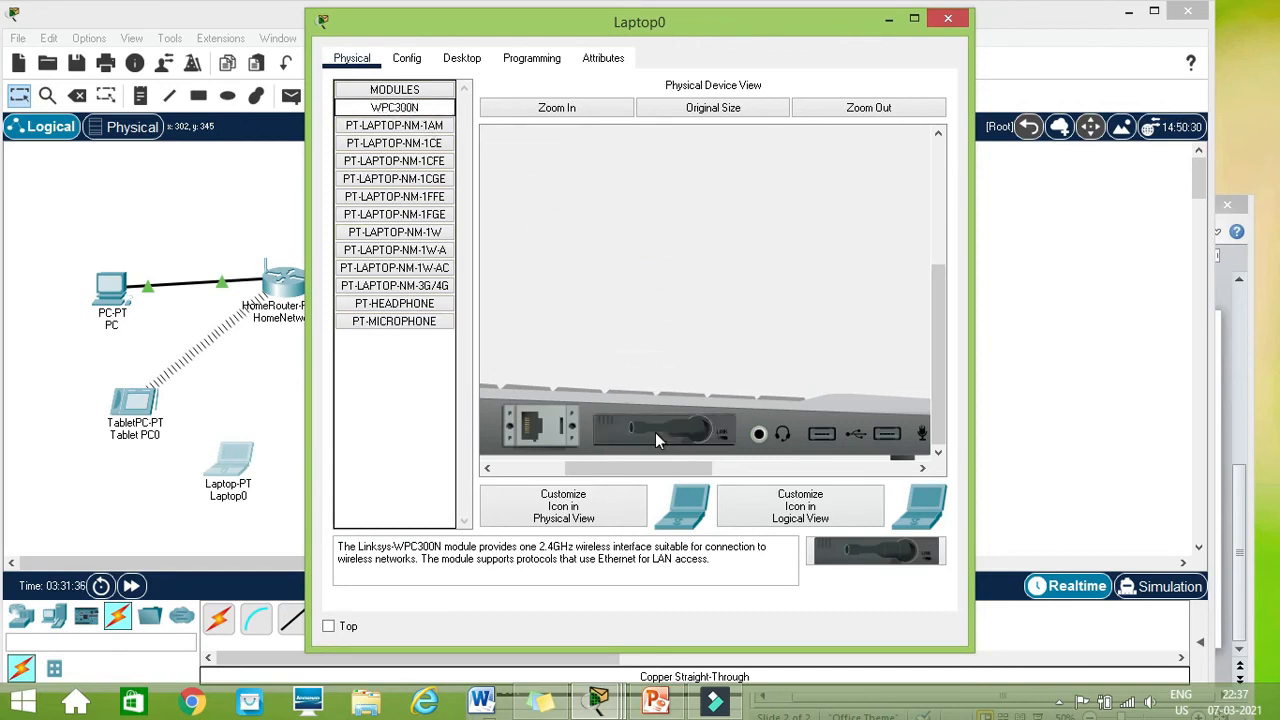
drag(600, 467, 535, 472)
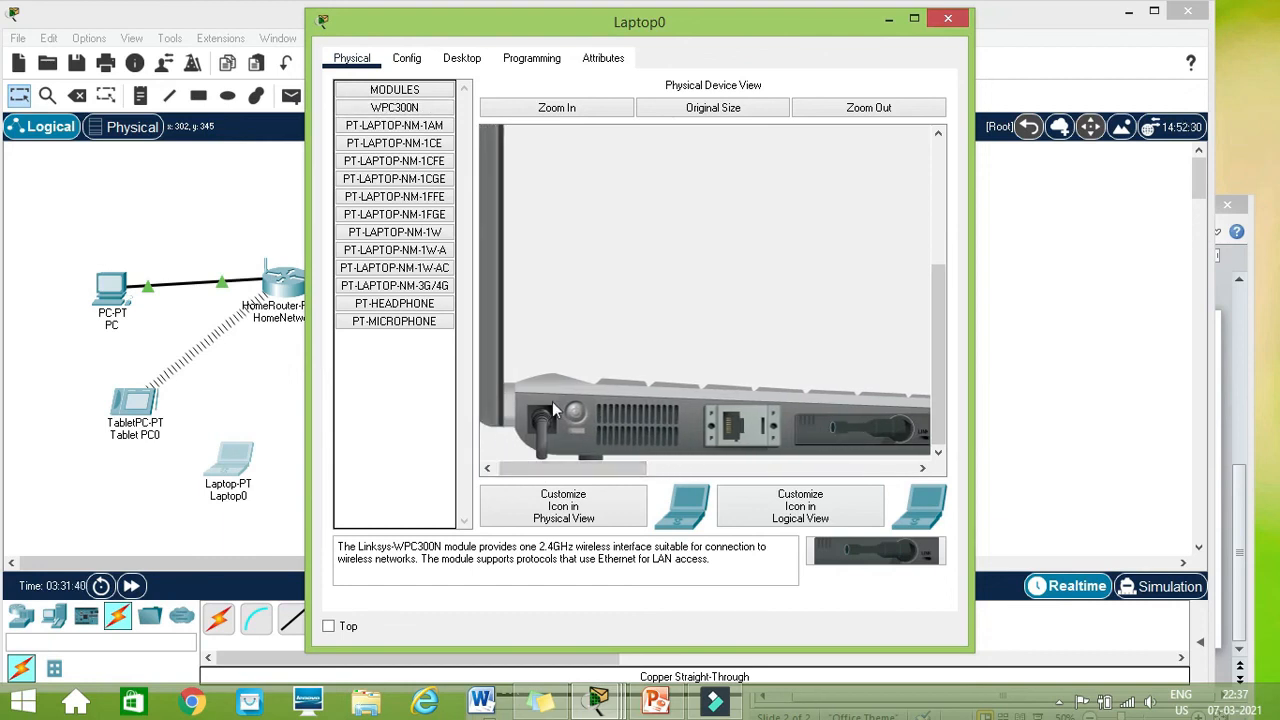
click(575, 418)
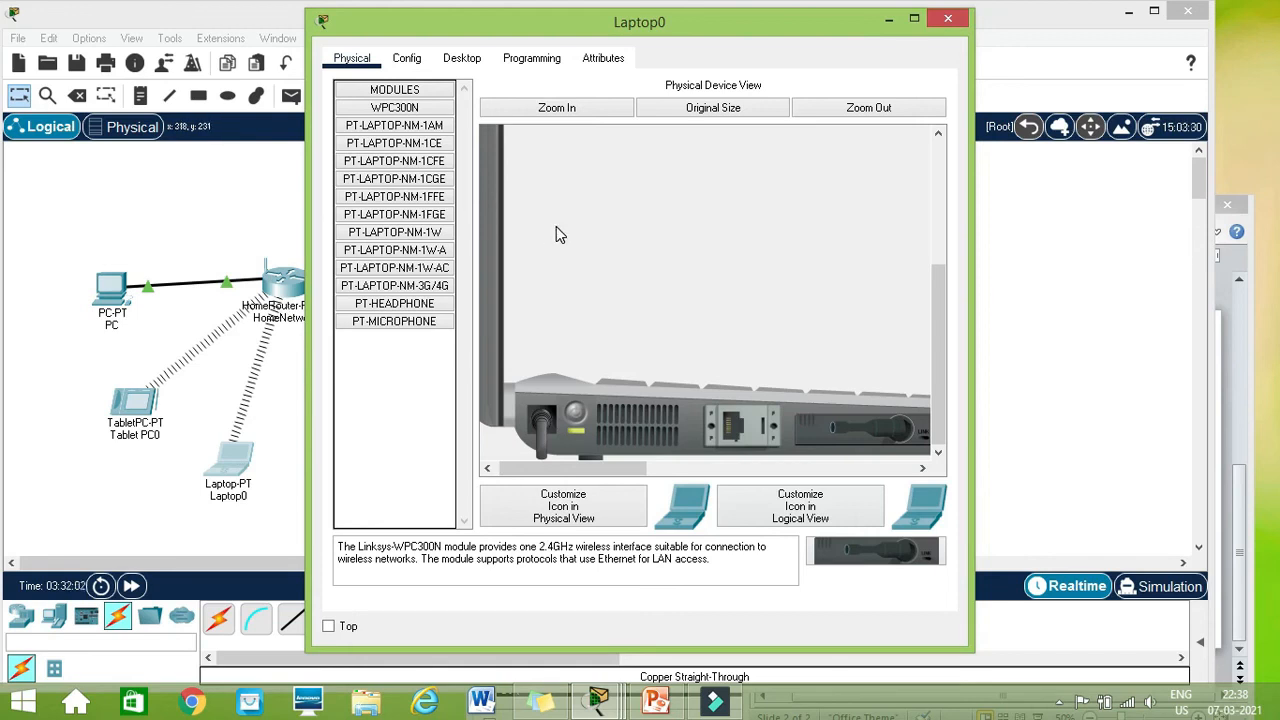
Step: Check Laptop0's global gateway and DNS settings against the addressing table on the PowerPoint slide, and return to the laptop's configuration
click(412, 60)
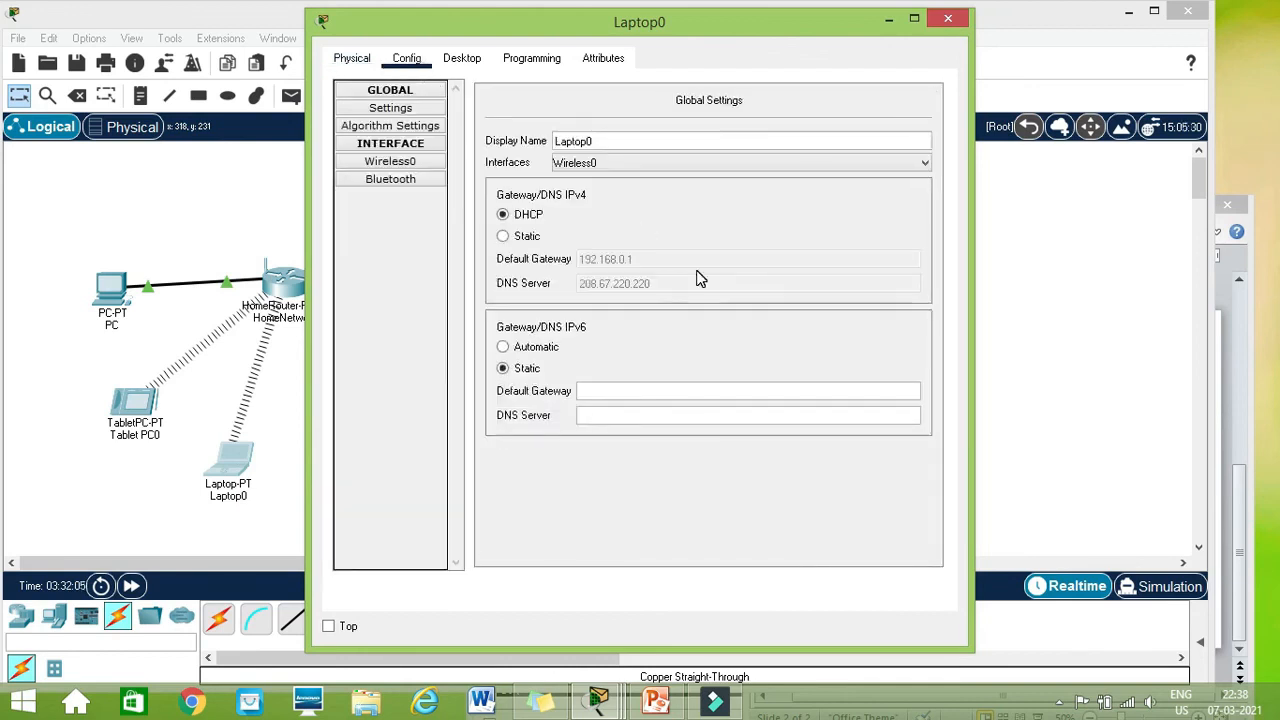
click(656, 701)
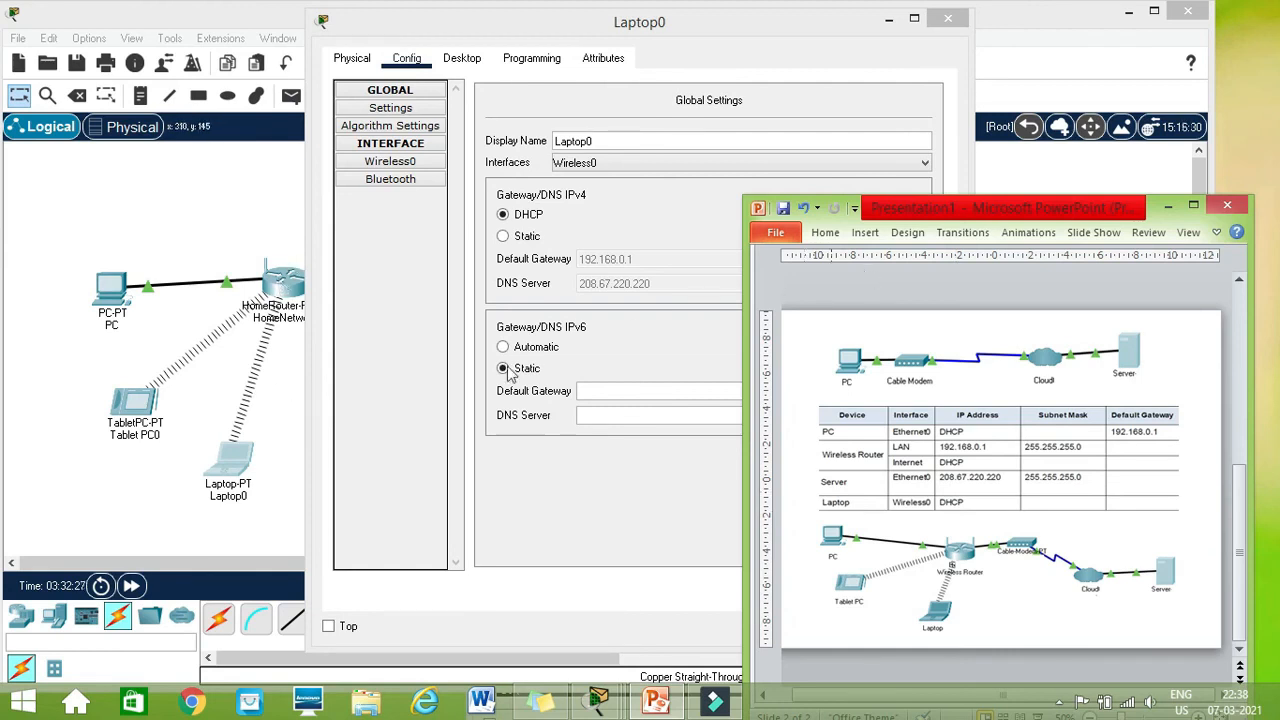
click(283, 407)
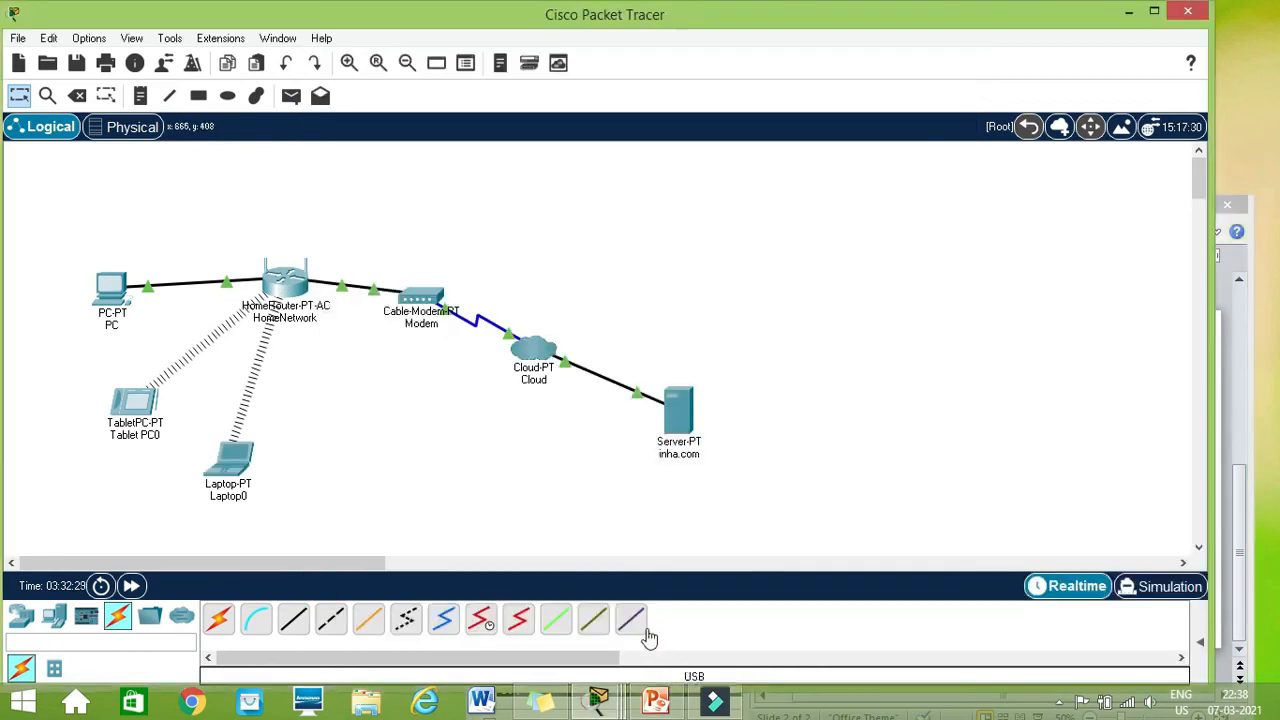
mouse_move(600, 703)
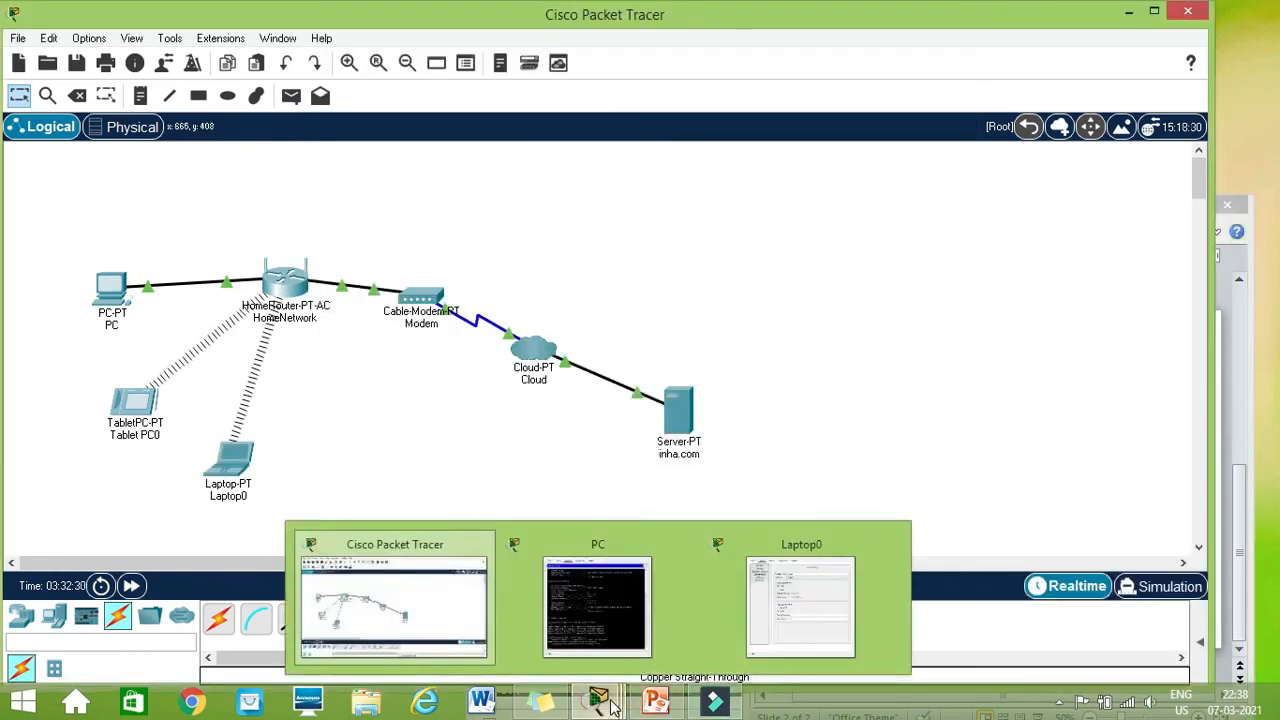
click(755, 620)
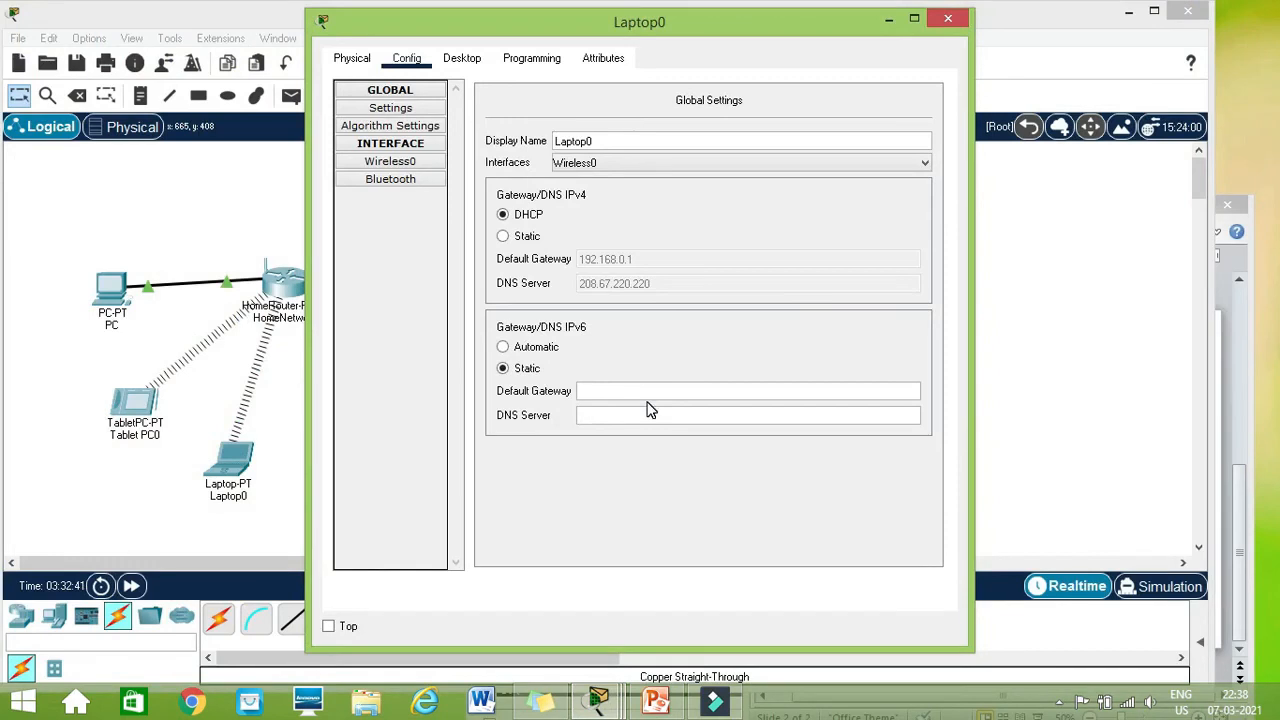
Step: Connect Laptop0 to the HomeNetwork wireless network with the PC Wireless utility, and close the utility
click(466, 62)
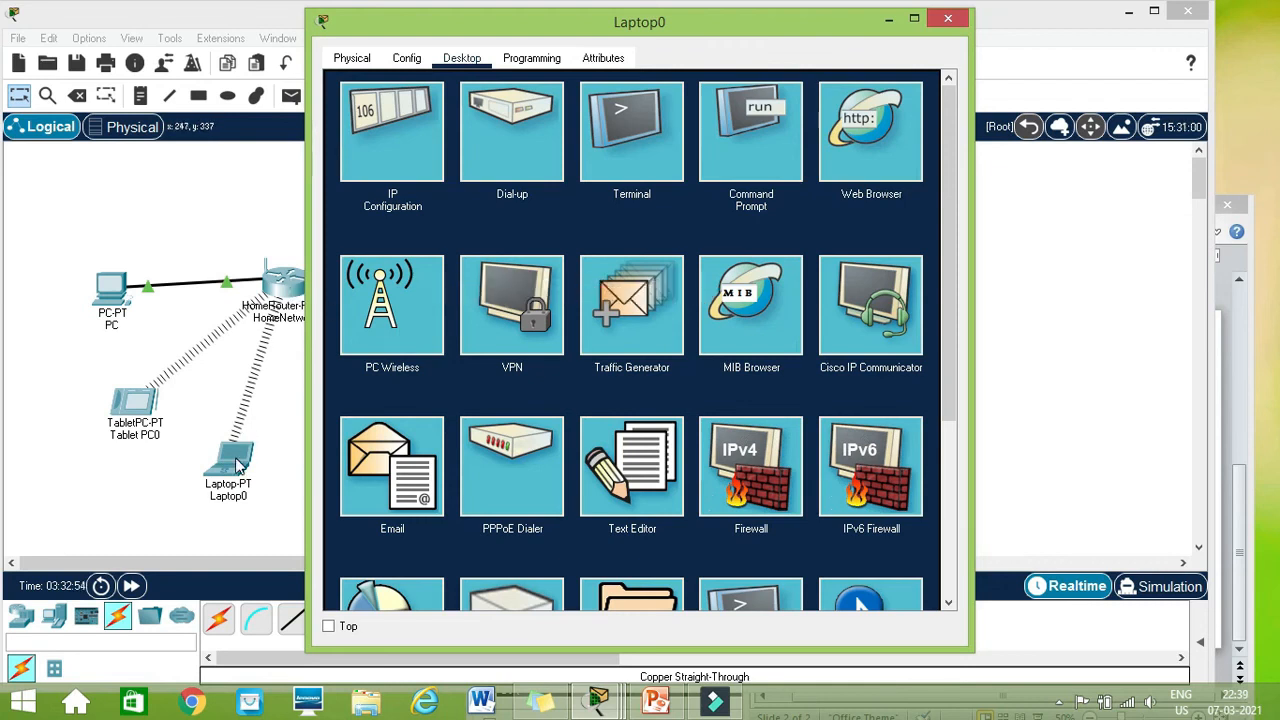
click(416, 343)
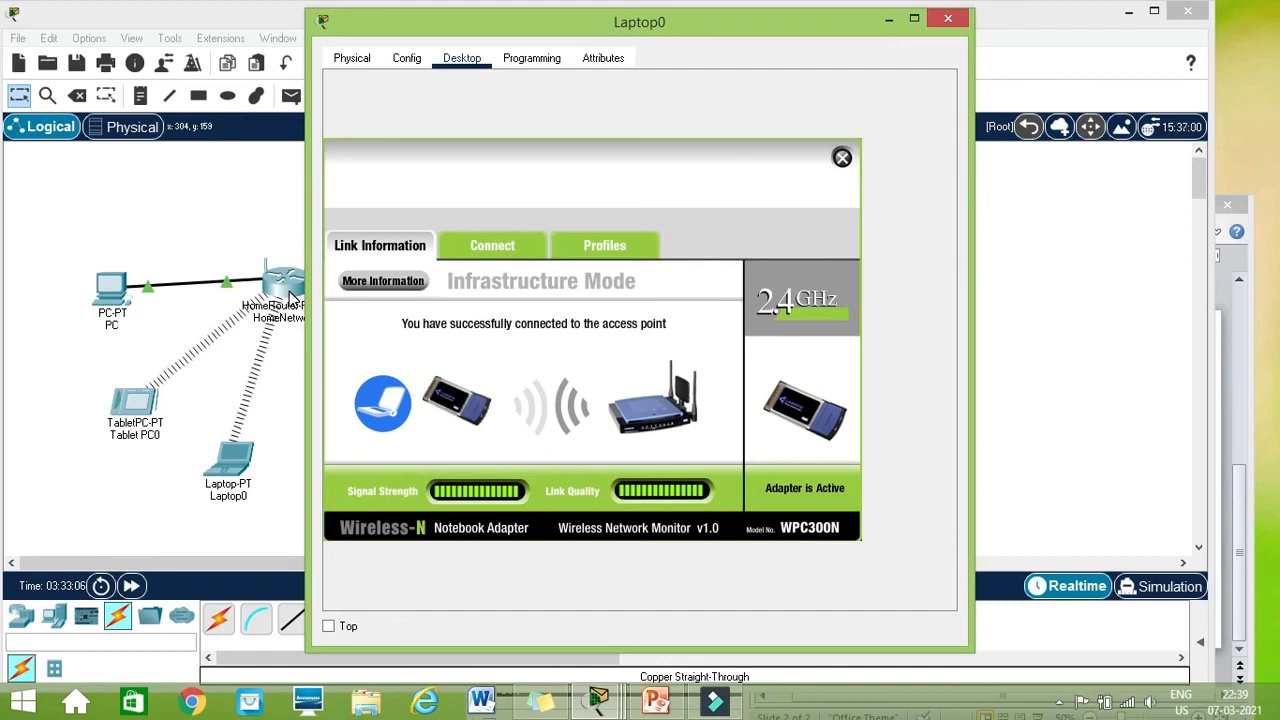
click(480, 252)
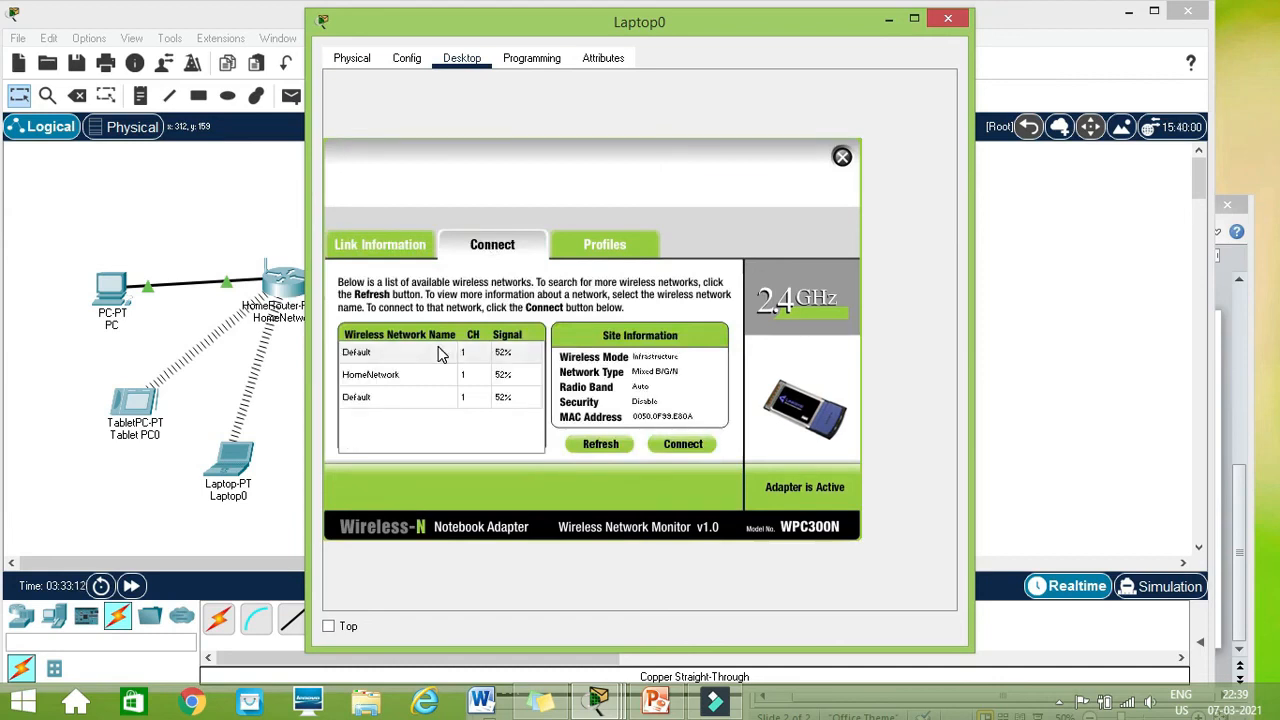
click(393, 380)
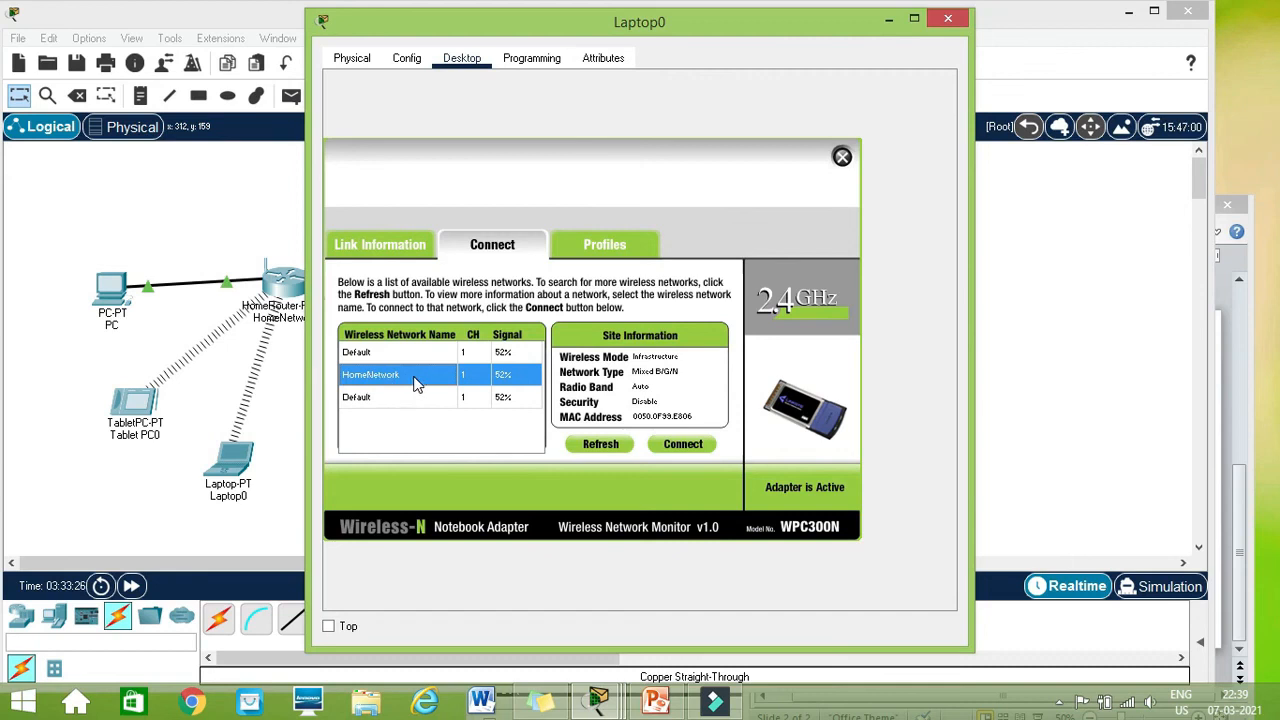
click(684, 448)
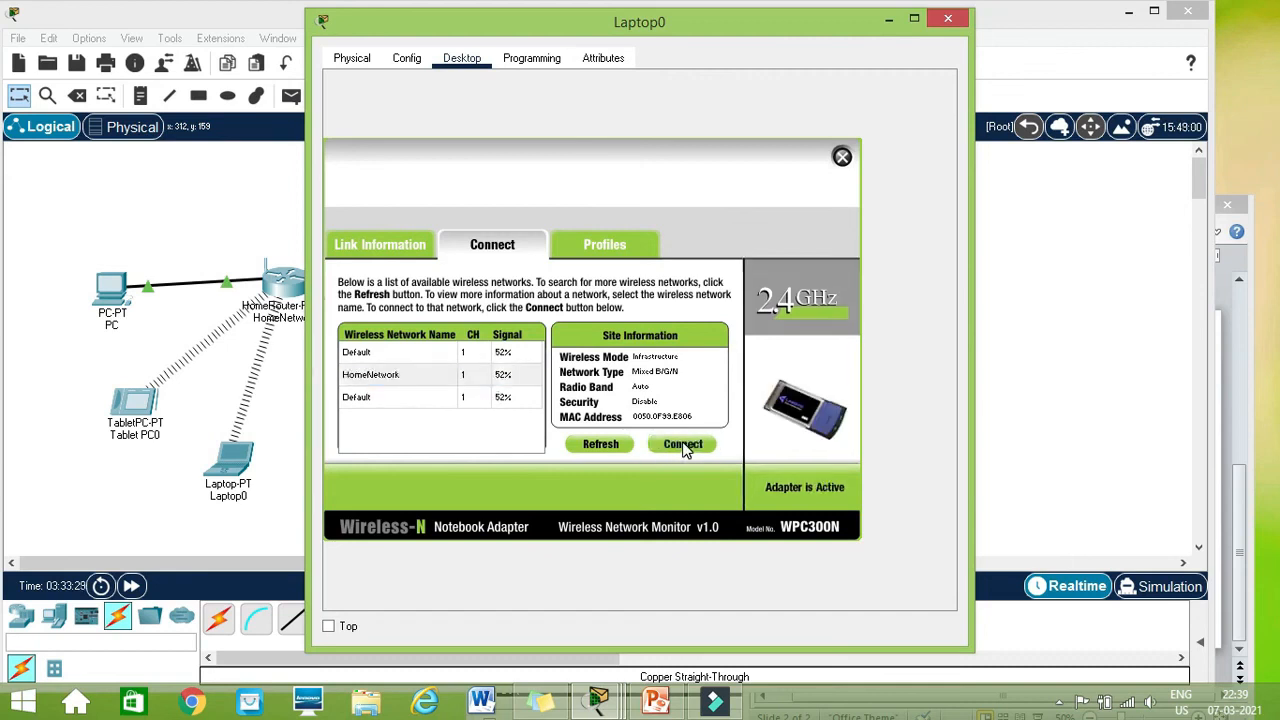
click(844, 159)
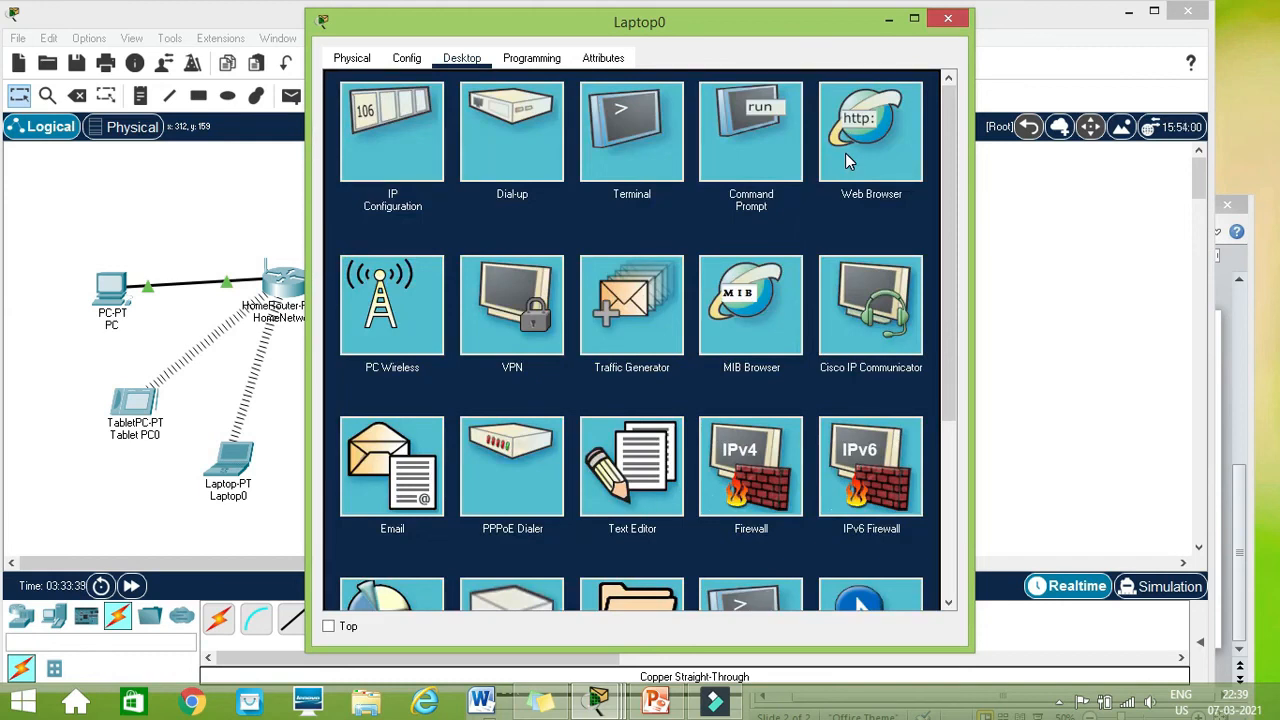
Step: Run ipconfig in Laptop0's command prompt to check its wireless IP addressing
click(749, 152)
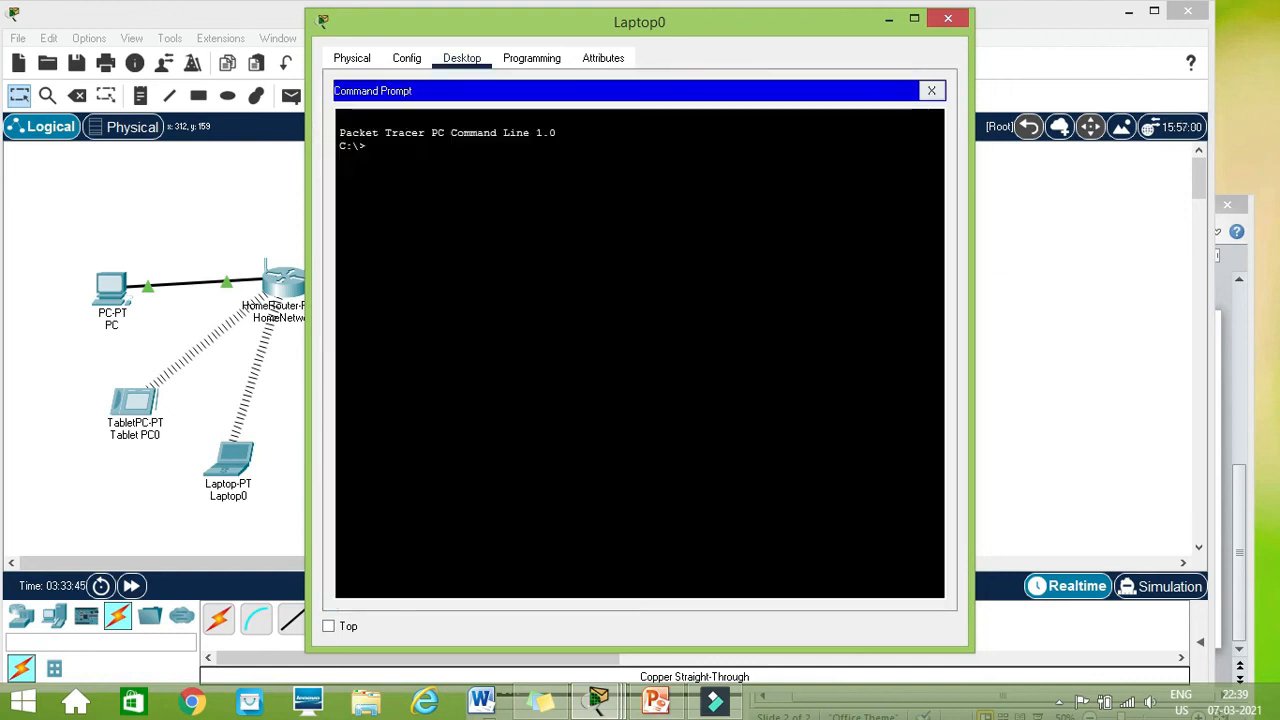
text(ipconfi)
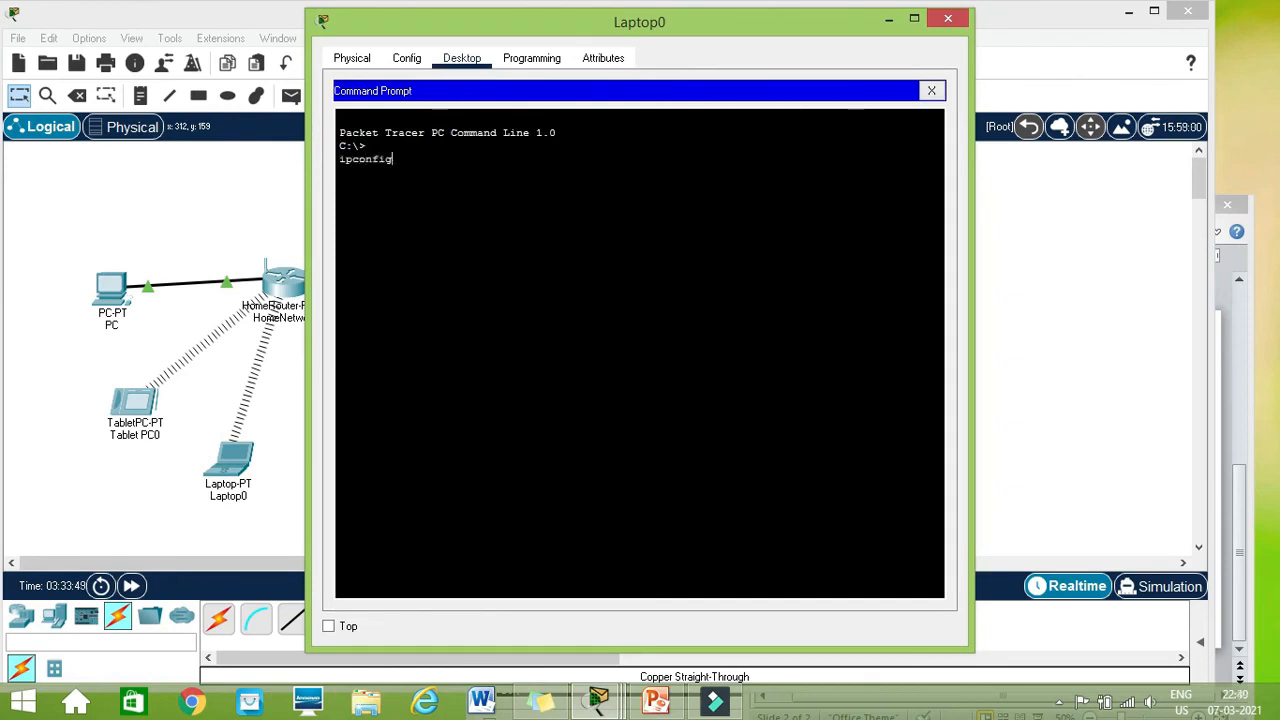
text(g)
key(Return)
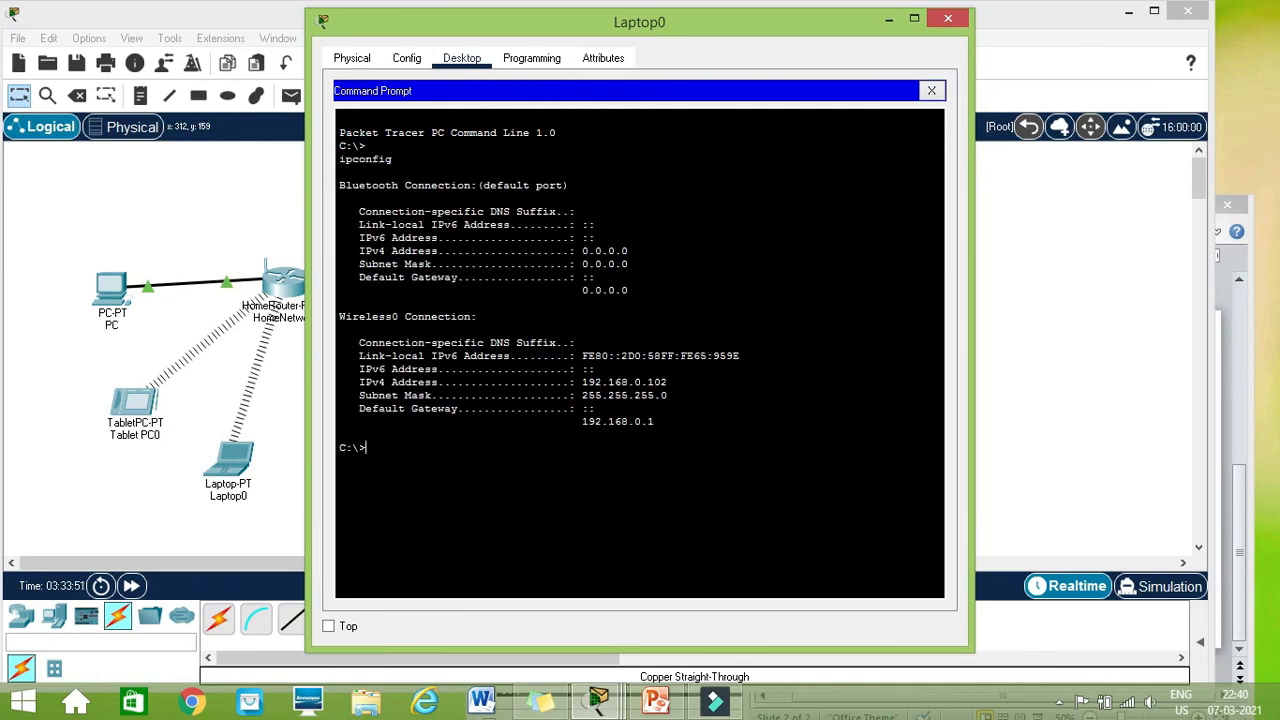